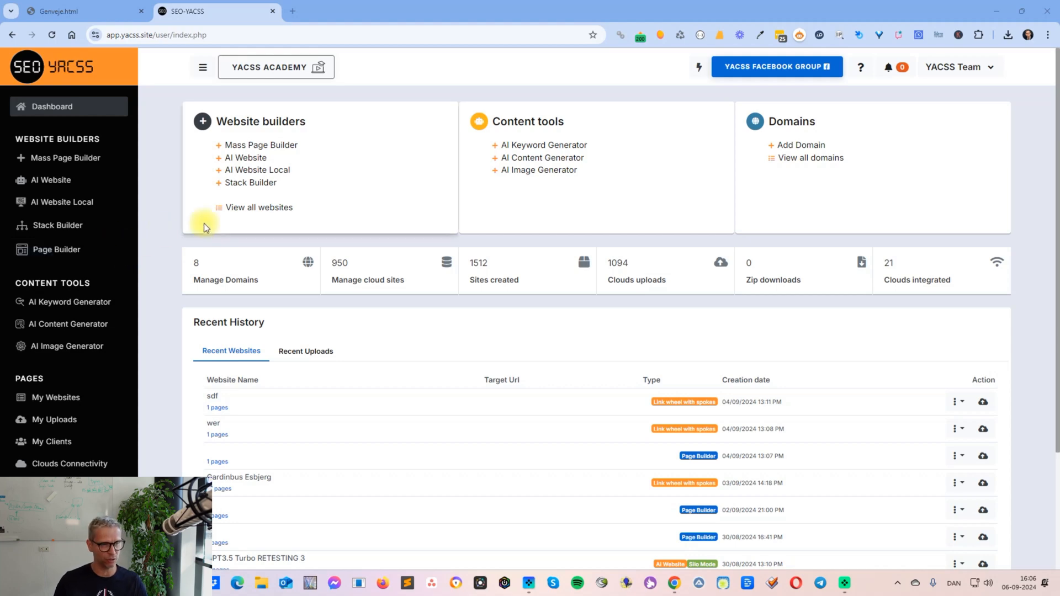
Open the page theme builder and start adding a new theme
scroll(142, 253, down, 3)
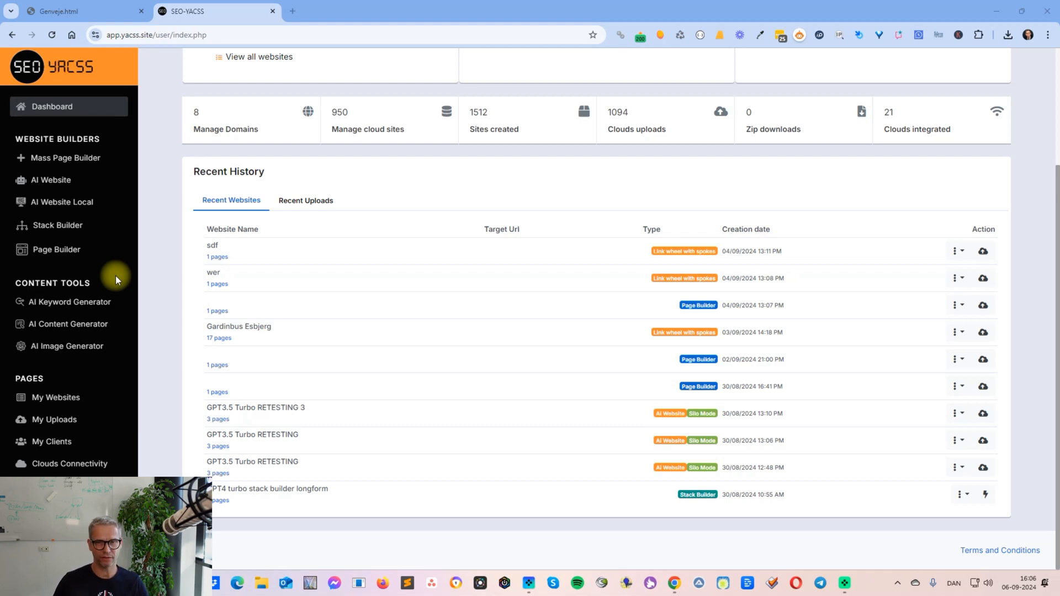
scroll(114, 280, down, 4)
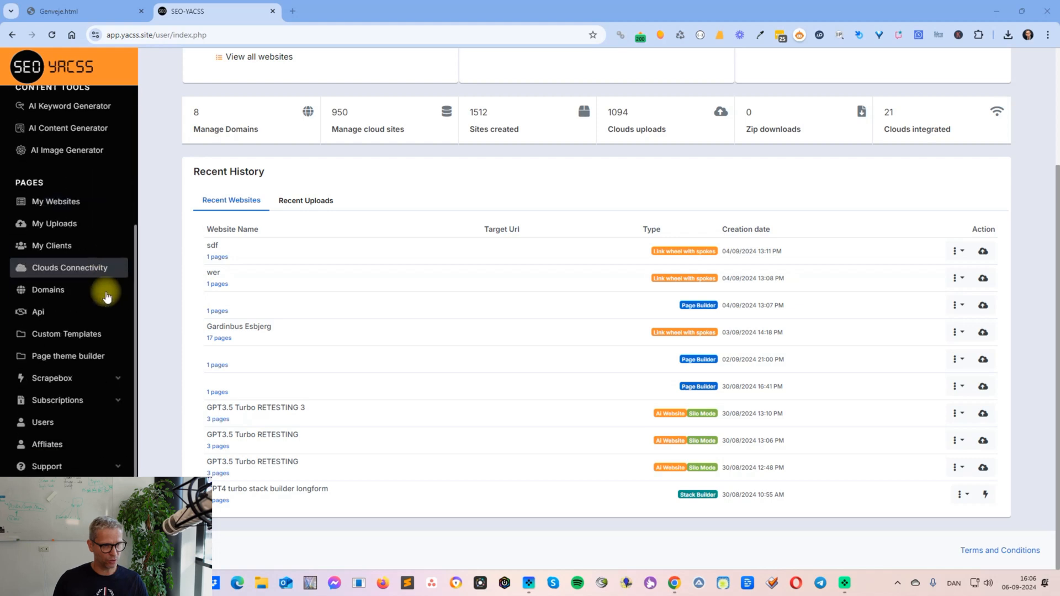
scroll(99, 317, up, 3)
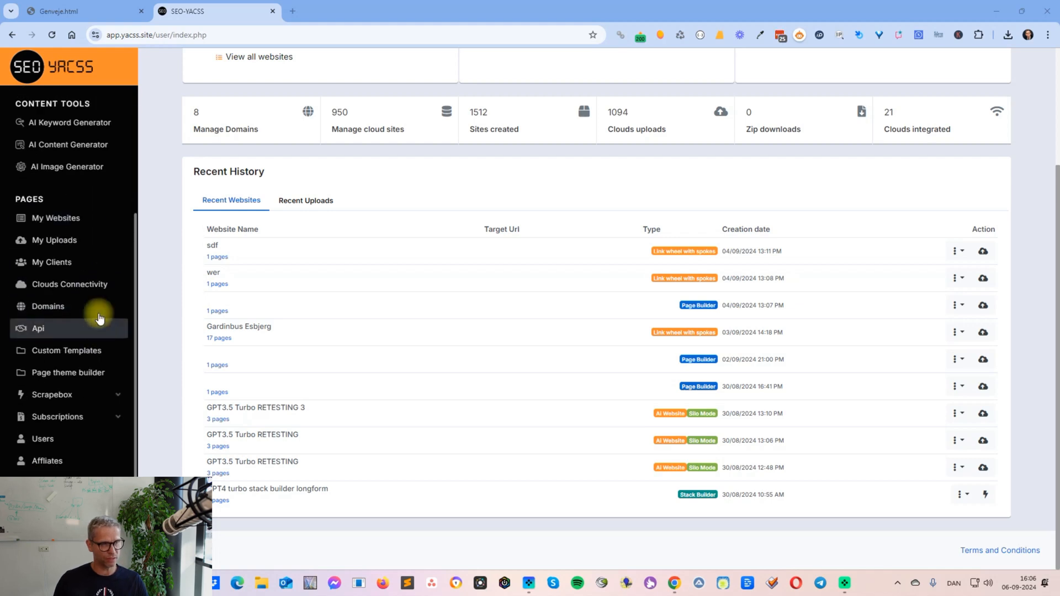
scroll(141, 371, up, 1)
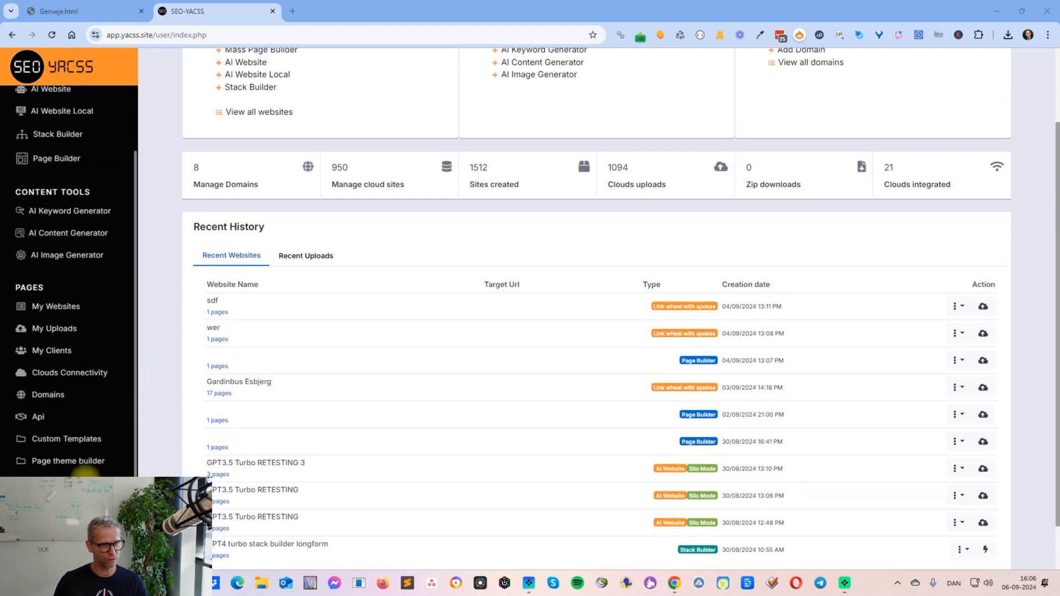
click(61, 461)
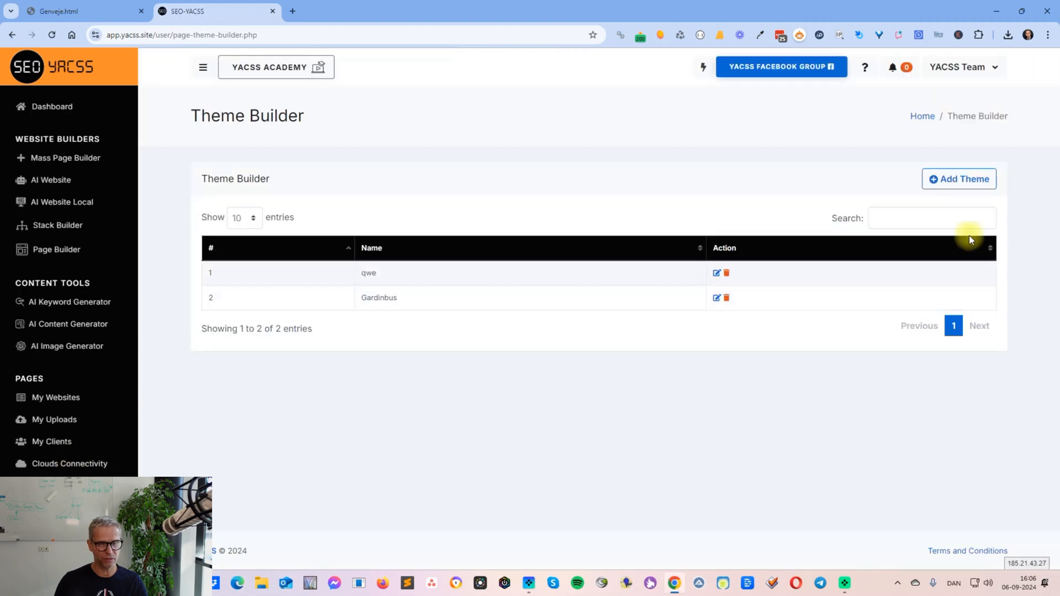
click(979, 178)
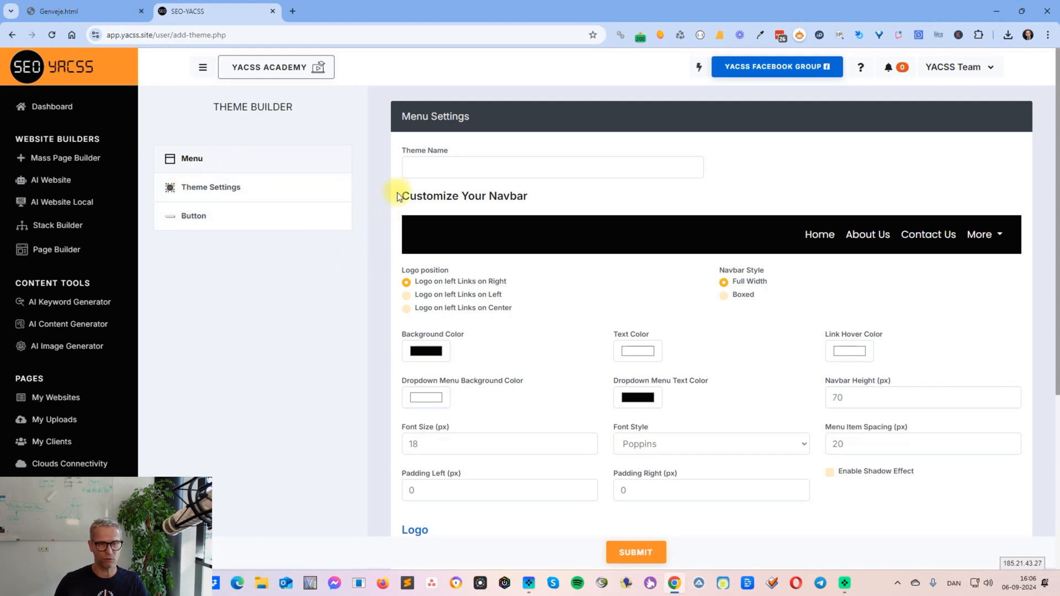
Set the navbar background colour of the new theme to green, RGB 34, 140, 85
click(426, 351)
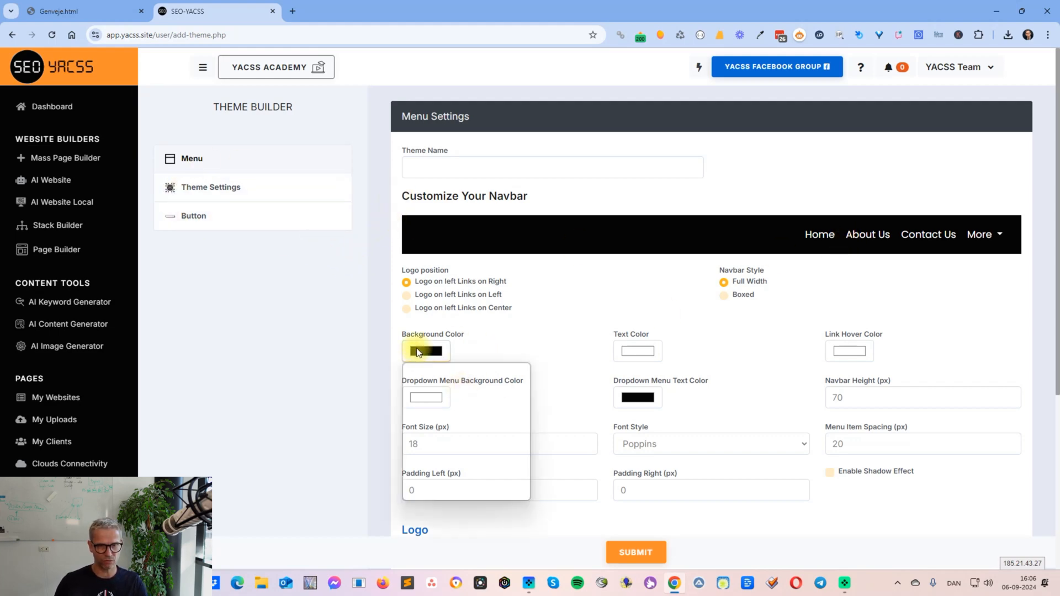
drag(442, 397, 528, 382)
drag(519, 451, 493, 451)
click(499, 396)
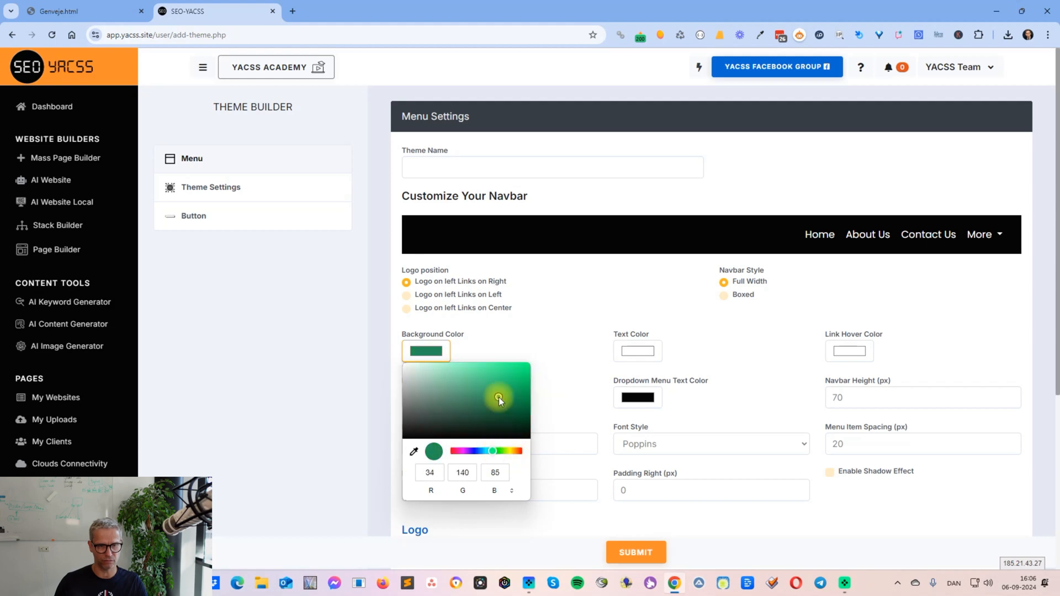
click(577, 345)
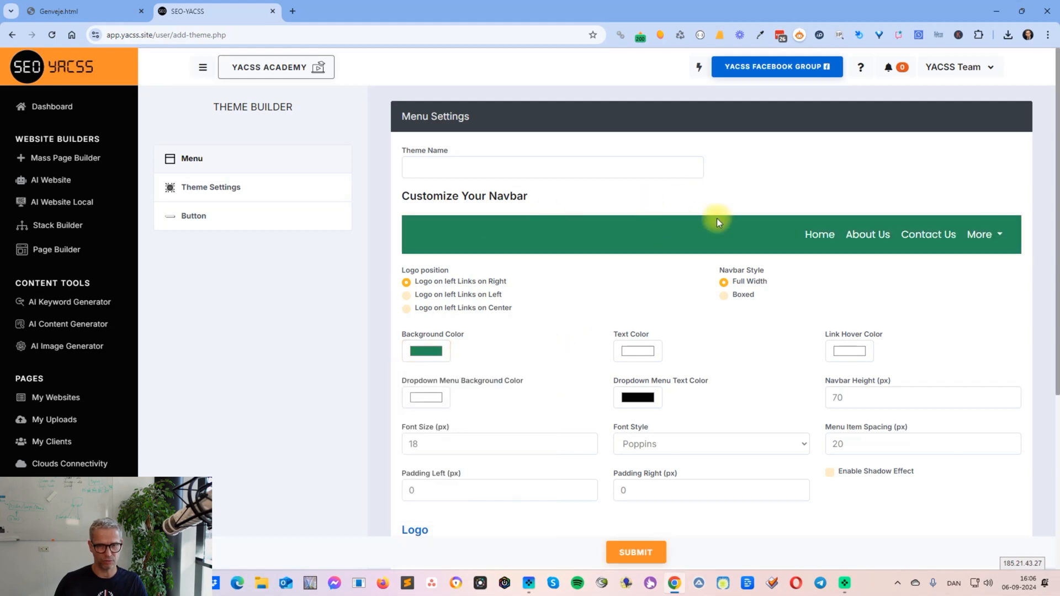
Switch the theme's logo to automatic generation and enter "SEO" as the logo text
scroll(717, 218, down, 4)
click(456, 338)
click(425, 413)
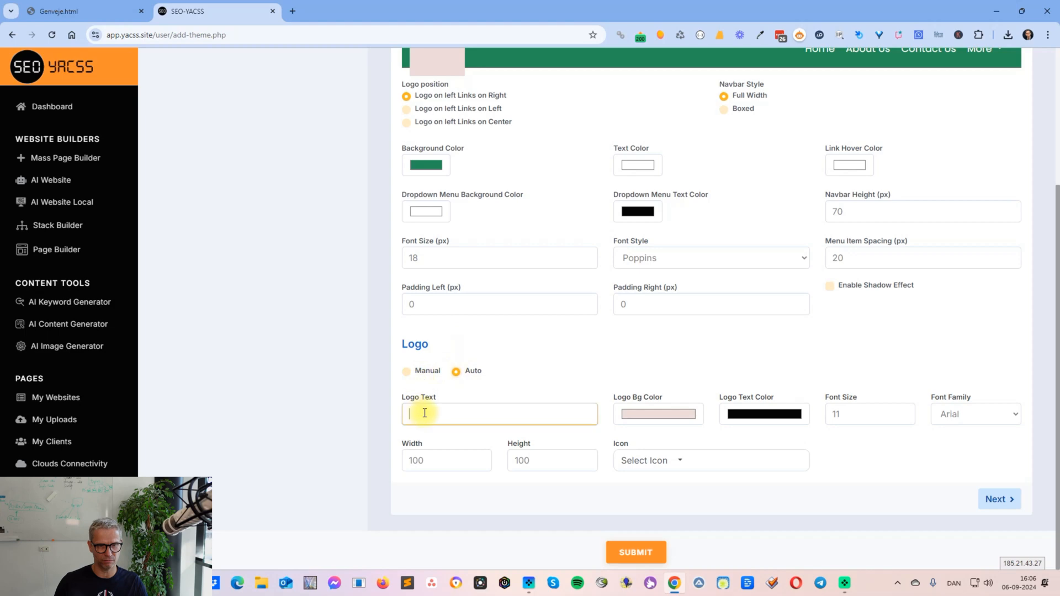
text(SEO)
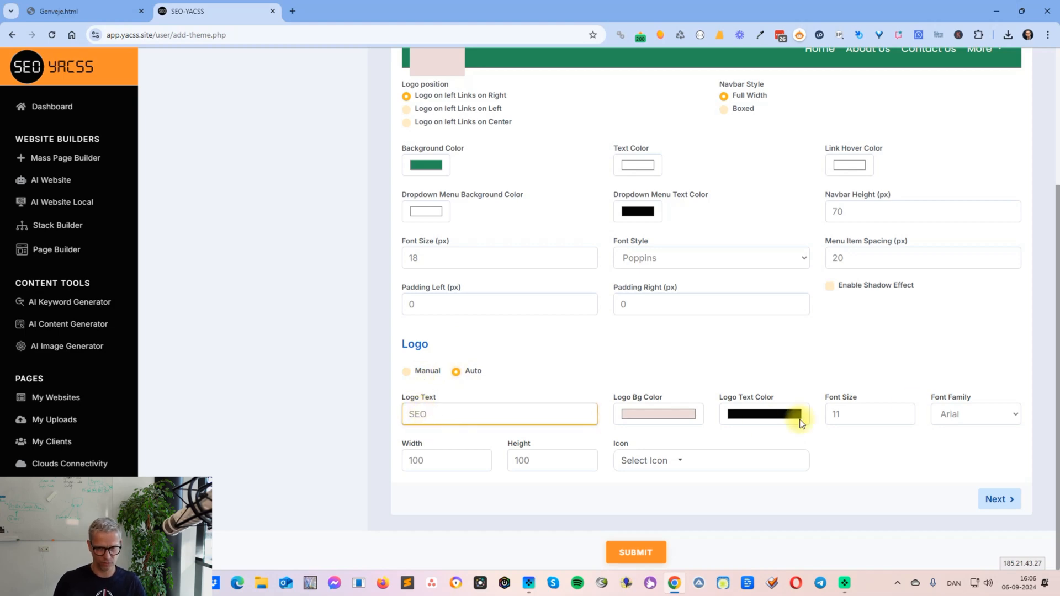
click(872, 474)
scroll(844, 445, up, 4)
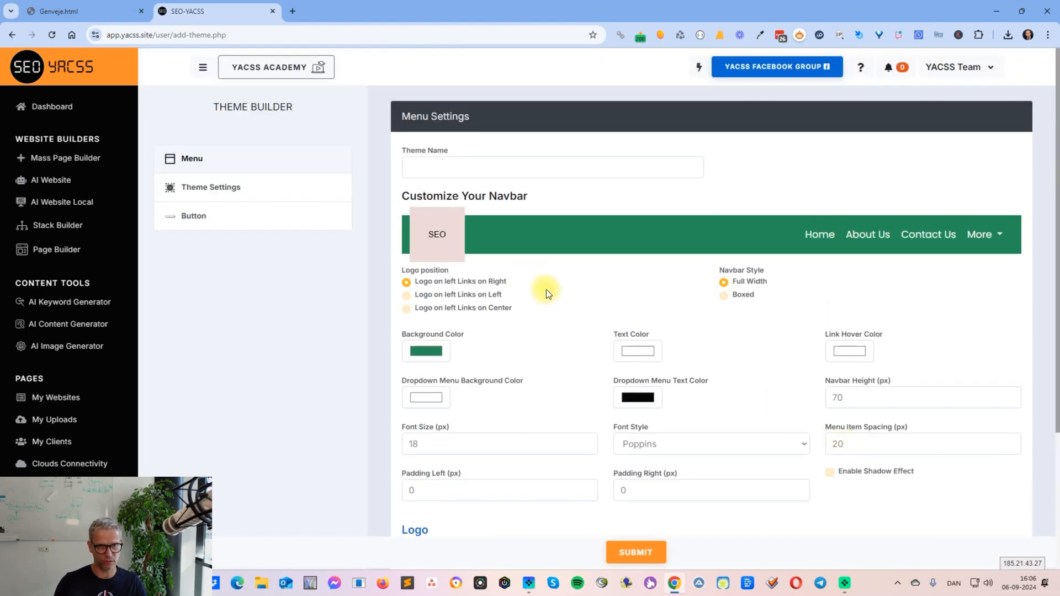
Set the generated logo's width and height to 50 each and check it in the navbar preview
scroll(793, 391, down, 4)
drag(464, 463, 379, 465)
text(50)
key(Tab)
text(50)
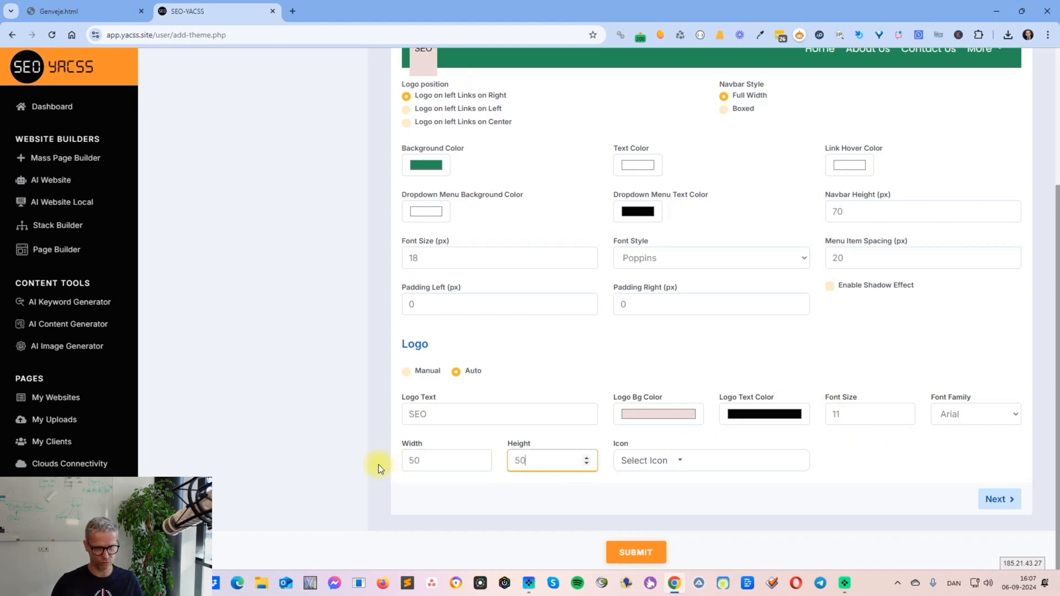
click(844, 457)
scroll(719, 292, up, 4)
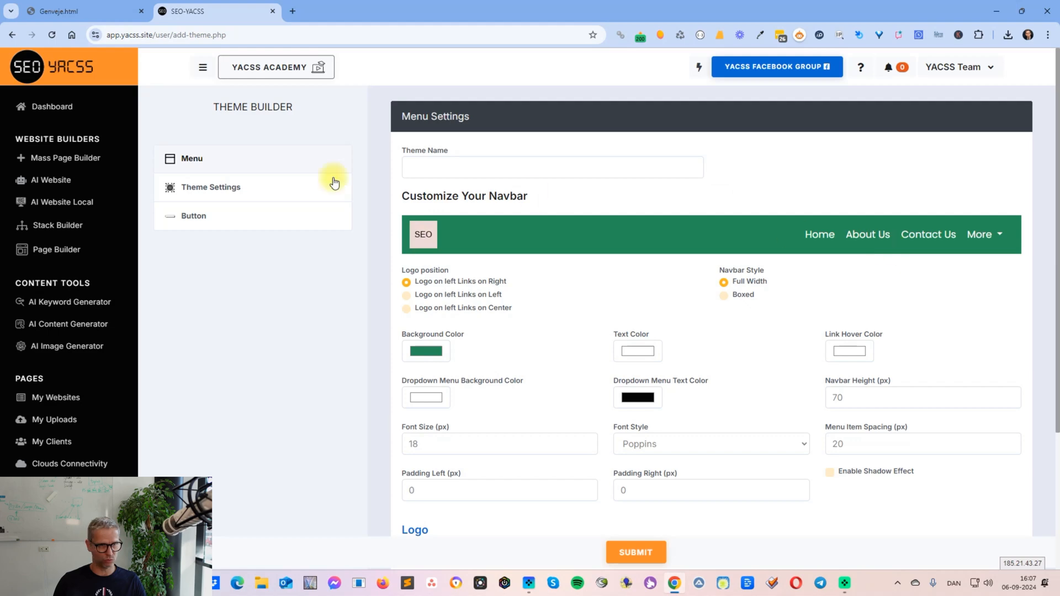
Look through the heading and font options in Theme Settings and the theme's button settings
click(246, 195)
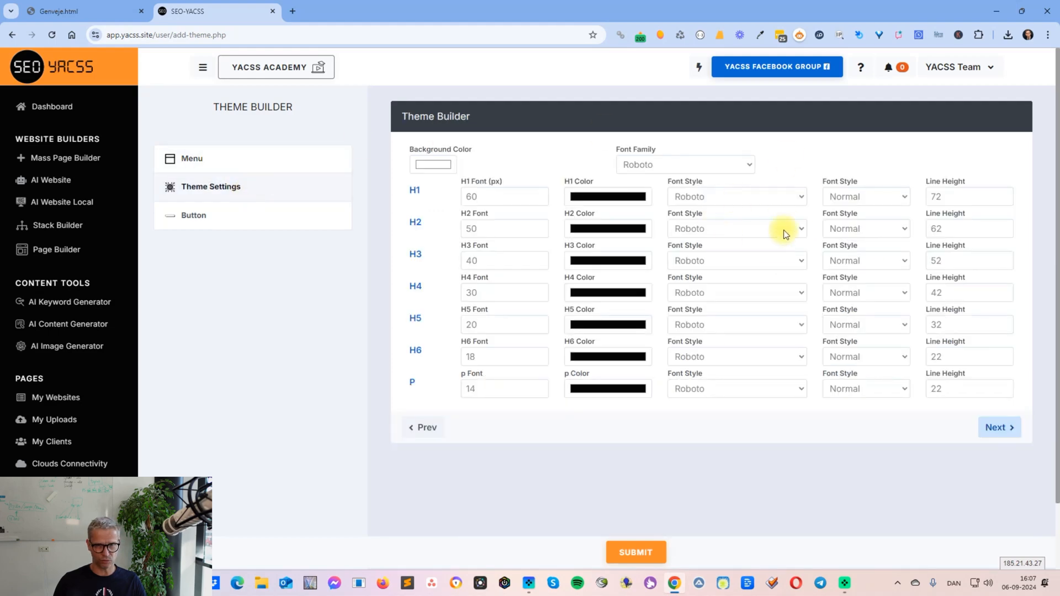
click(215, 215)
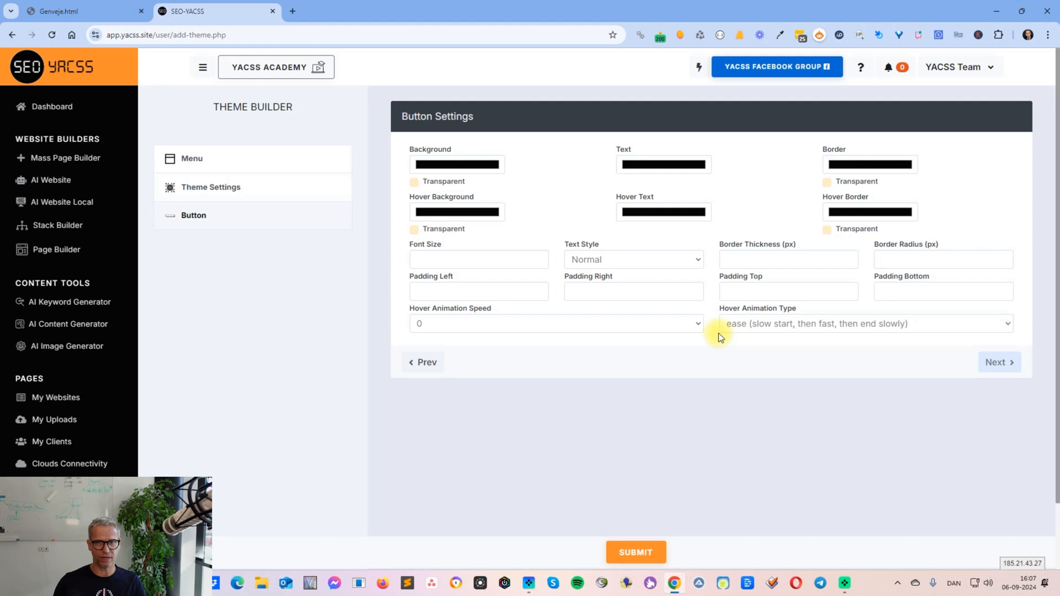
Open the Home page in the Page Builder, preview it while still empty, and close the preview
click(68, 249)
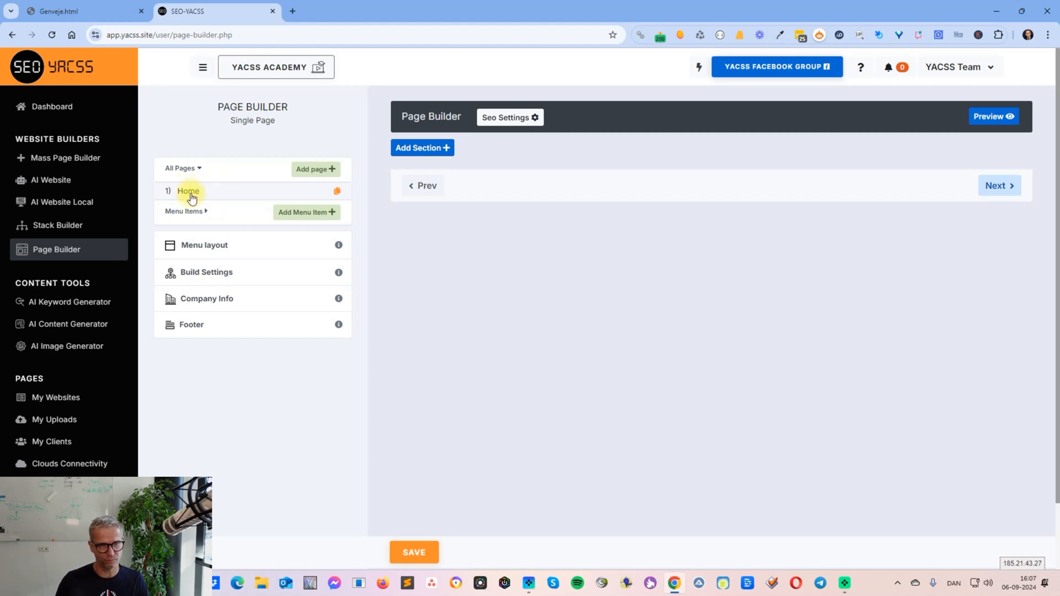
click(241, 190)
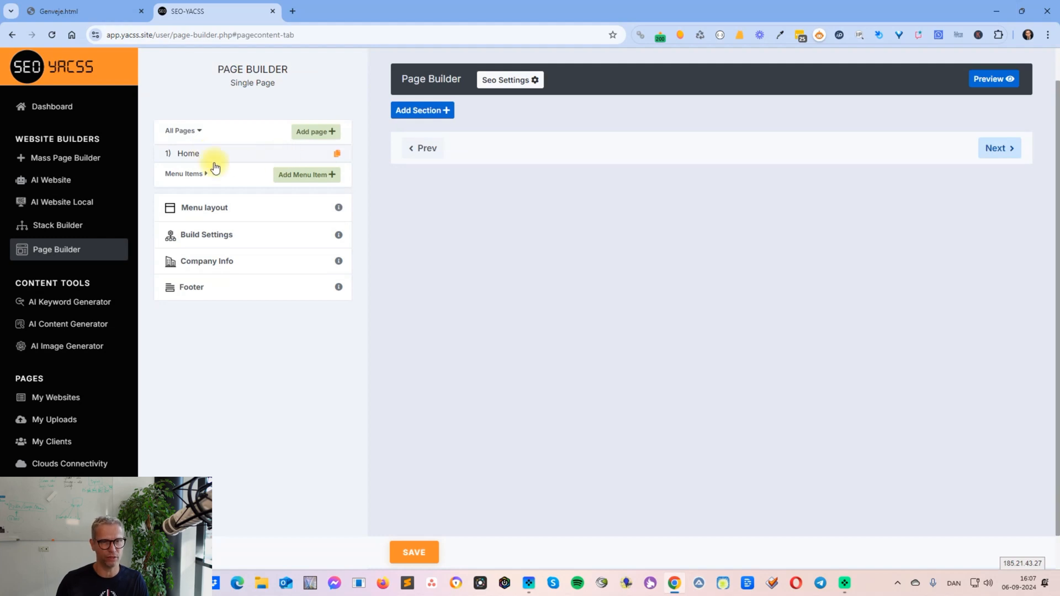
click(1009, 83)
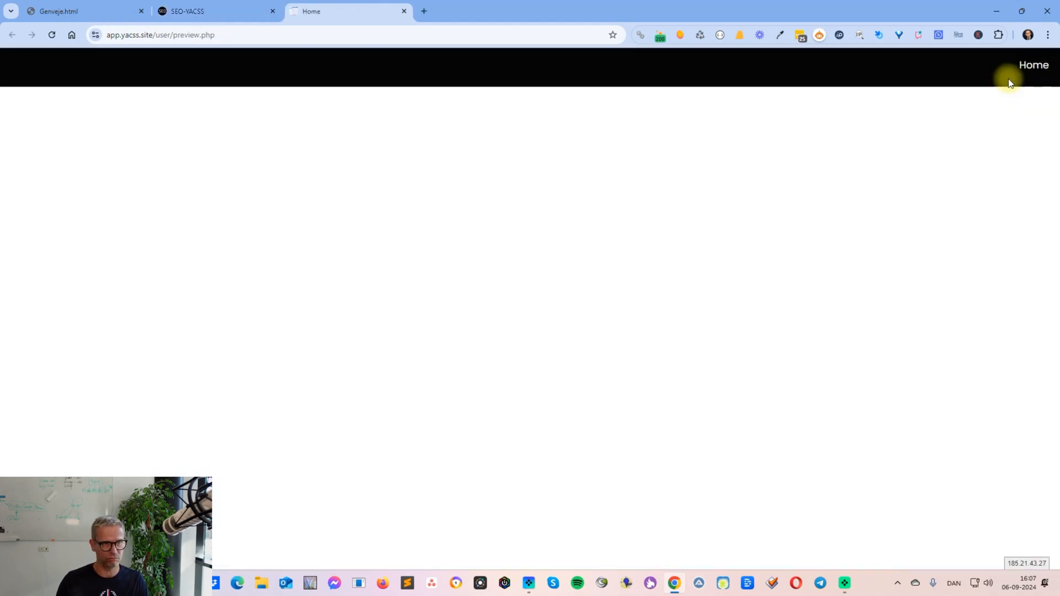
click(405, 12)
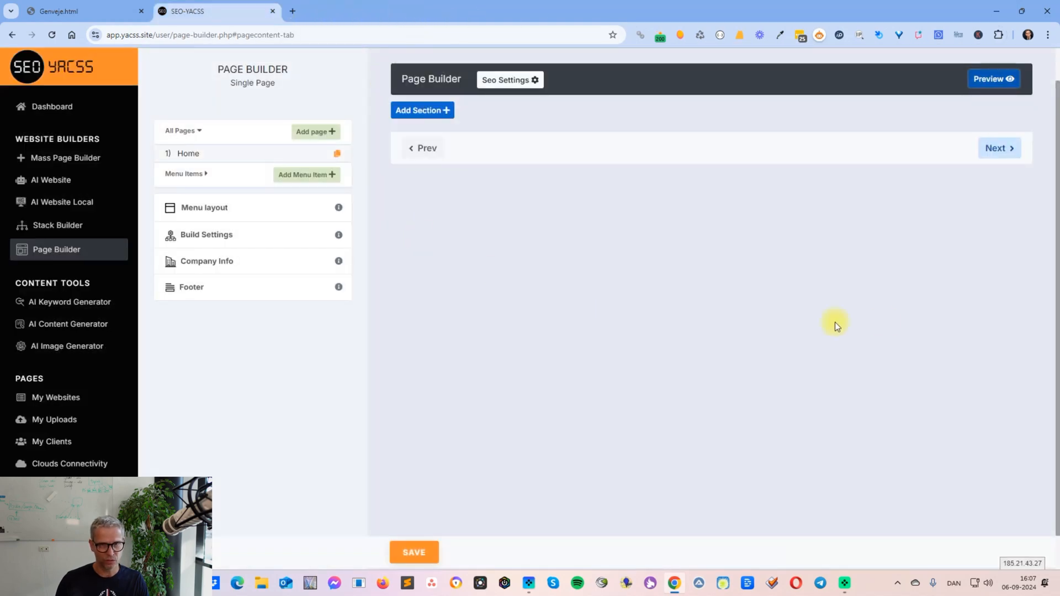
Add a one-column section with a full-width inner background to the Home page
scroll(886, 327, up, 1)
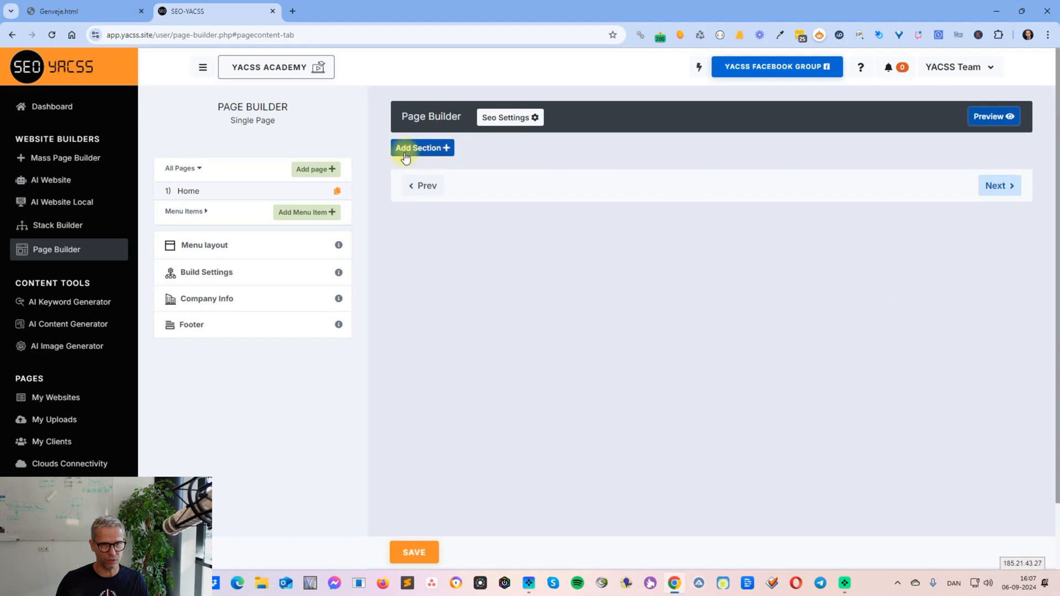
click(434, 148)
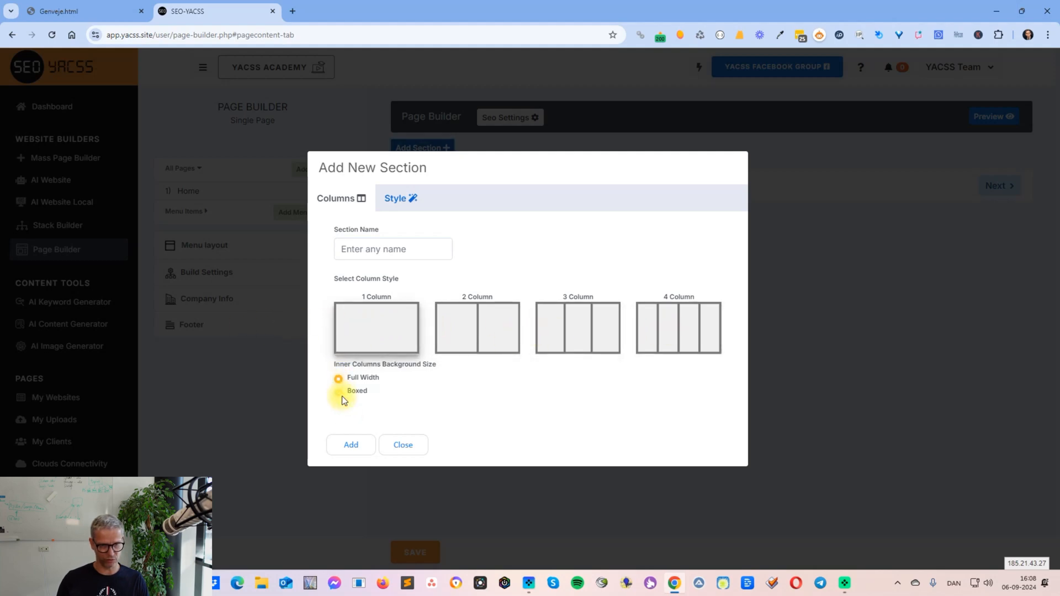
click(348, 443)
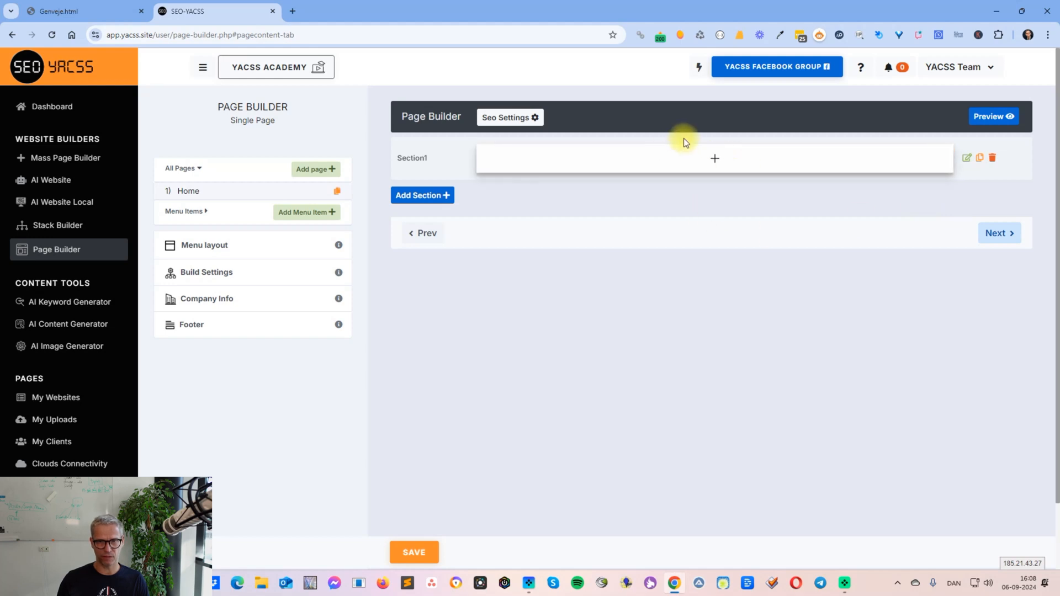
Start an image block in the new section and search Unsplash for landscape "tree service" pictures
click(715, 159)
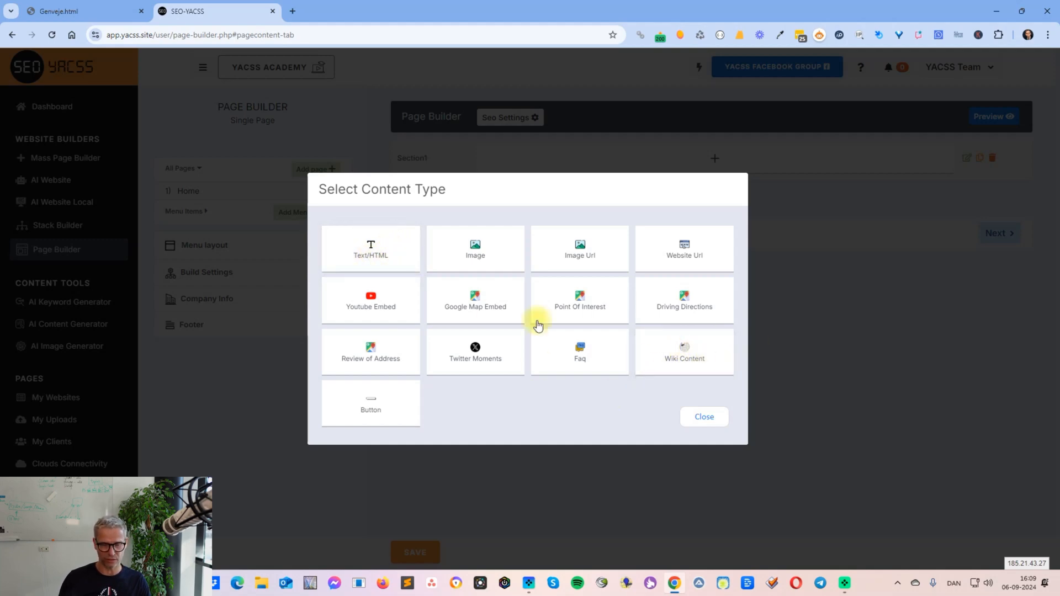
click(468, 249)
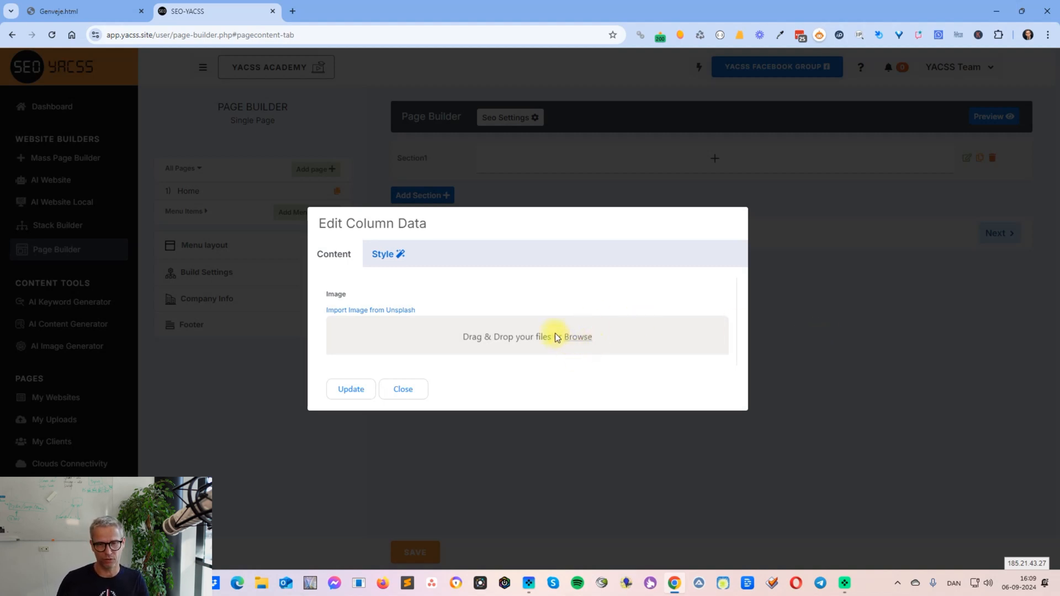
click(399, 311)
click(401, 139)
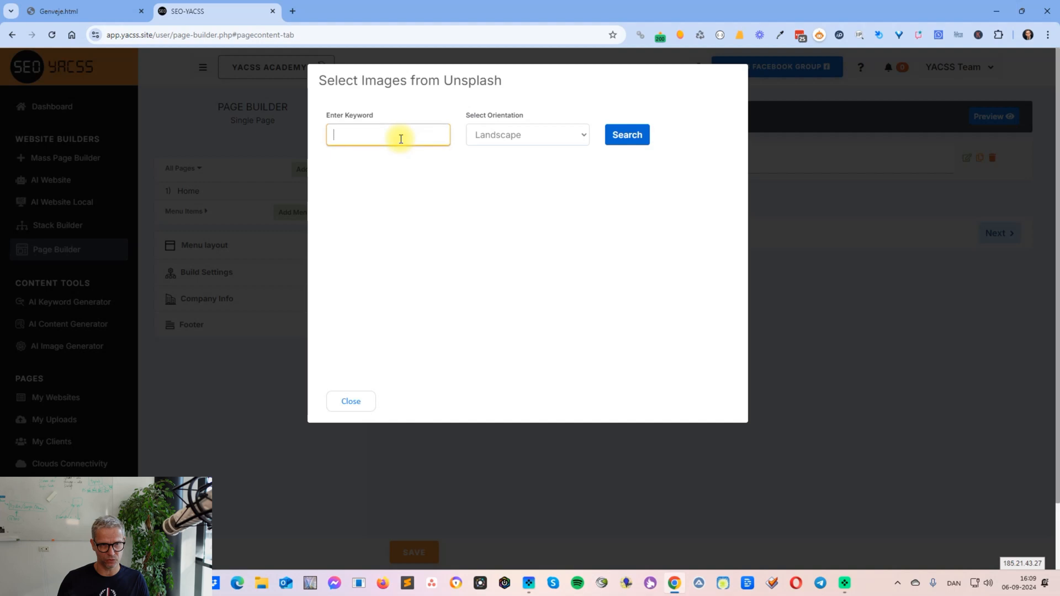
text(tree service)
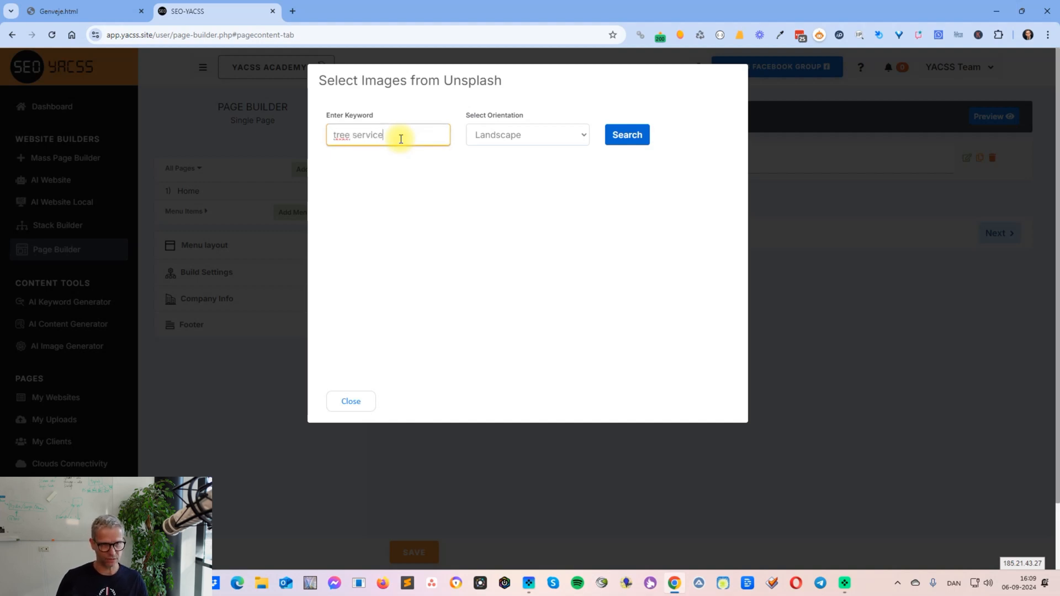
click(627, 135)
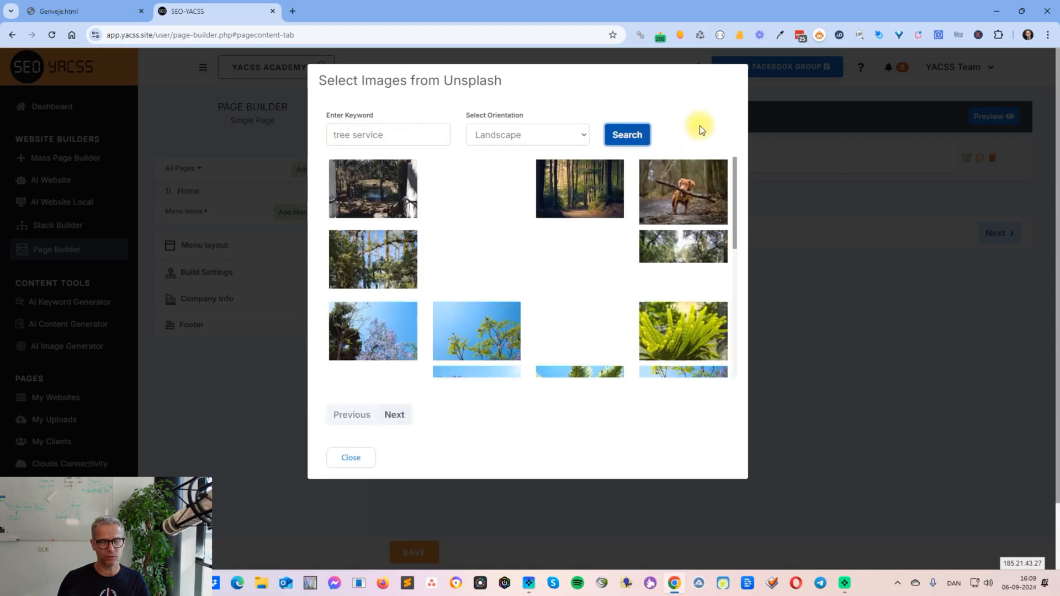
Insert the Unsplash picture of green branches with purple blossoms against blue sky into the section's column
scroll(701, 124, down, 2)
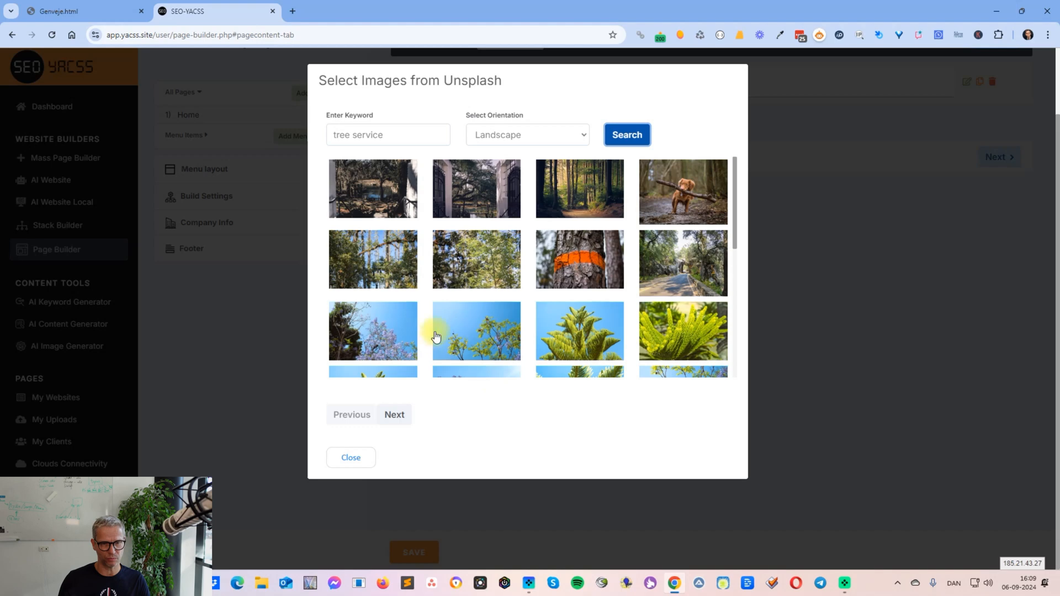
click(484, 330)
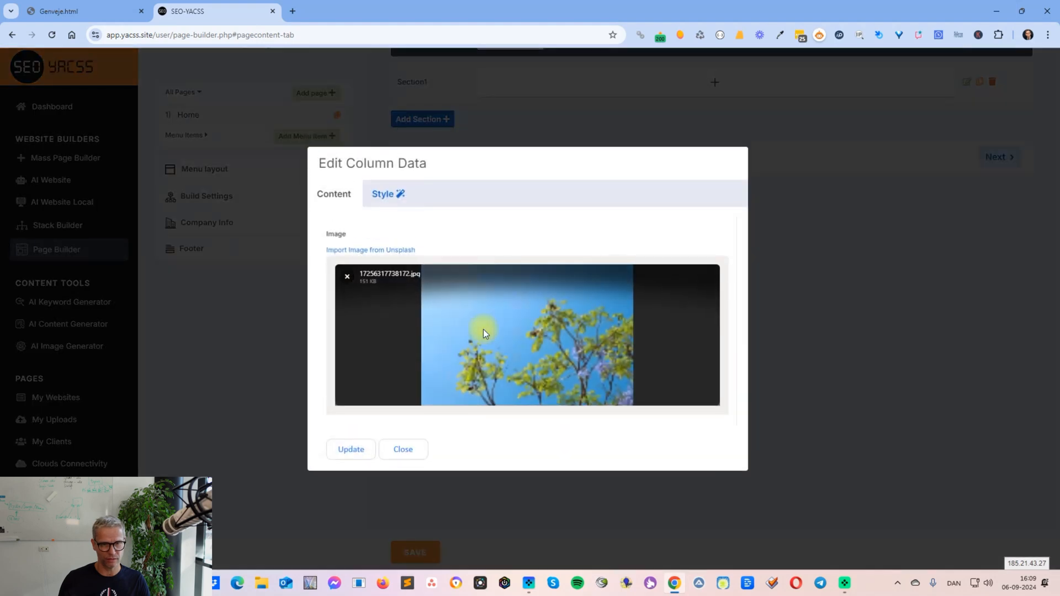
click(348, 450)
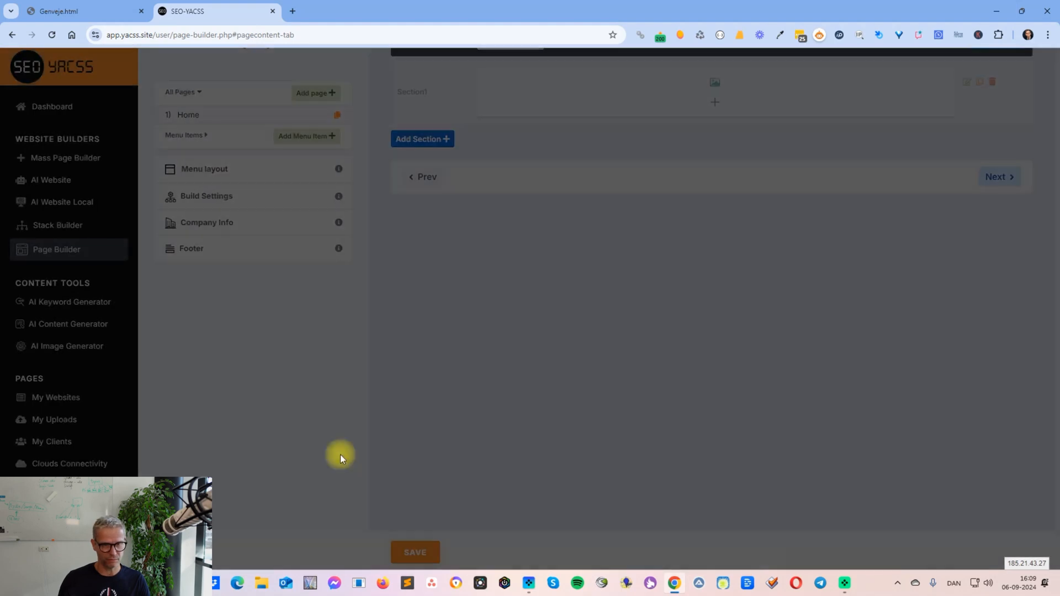
Preview the Home page with the inserted tree picture and close the preview
scroll(1028, 236, up, 2)
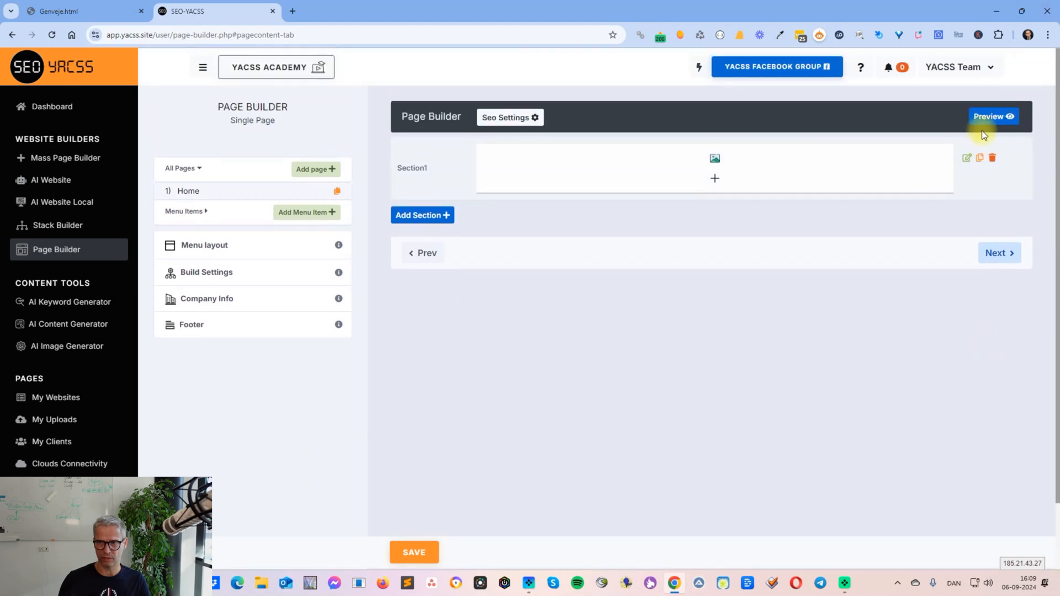
click(988, 118)
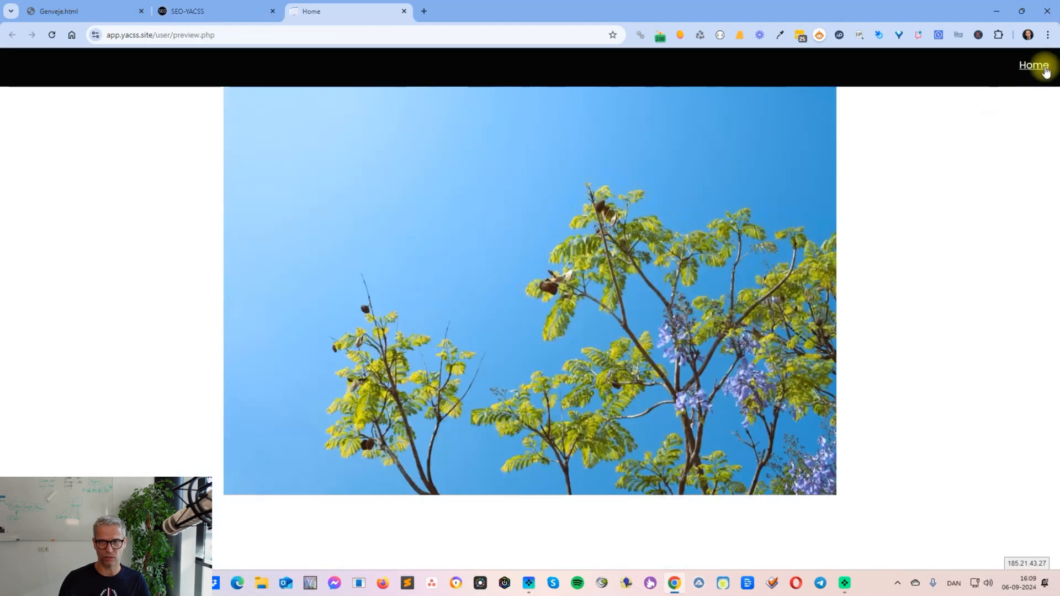
click(406, 11)
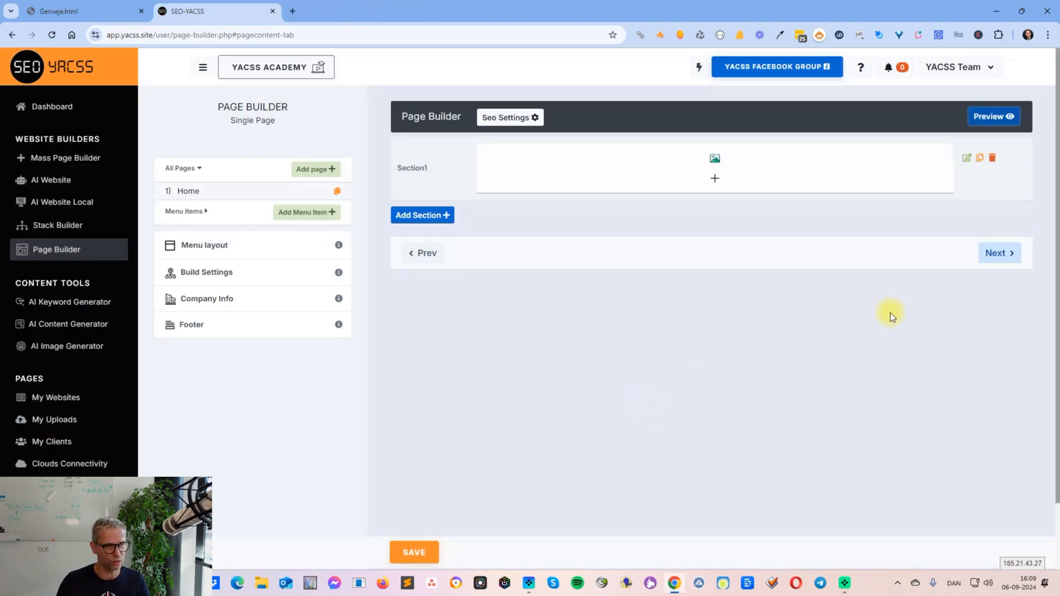
scroll(177, 356, down, 2)
scroll(81, 342, down, 2)
scroll(82, 343, down, 2)
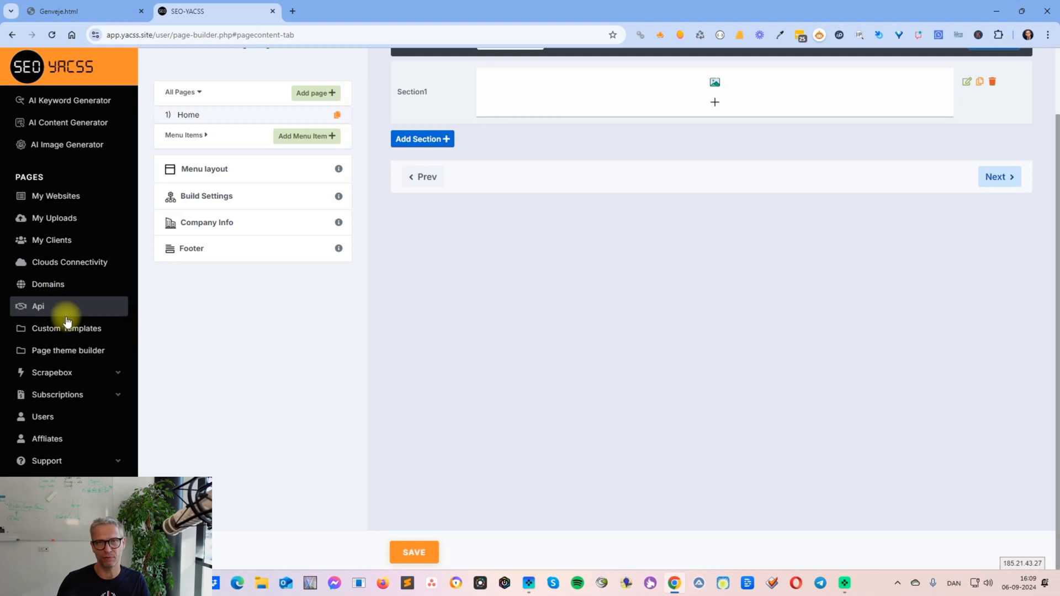
Add a two-column section with a boxed inner background below the first section of the Home page
scroll(661, 487, up, 2)
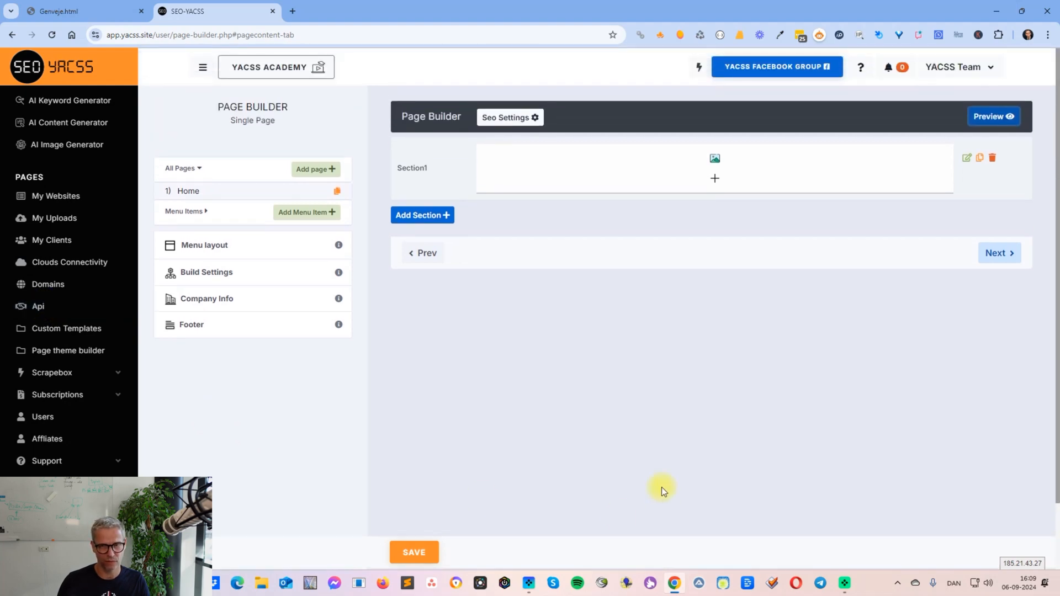
click(424, 214)
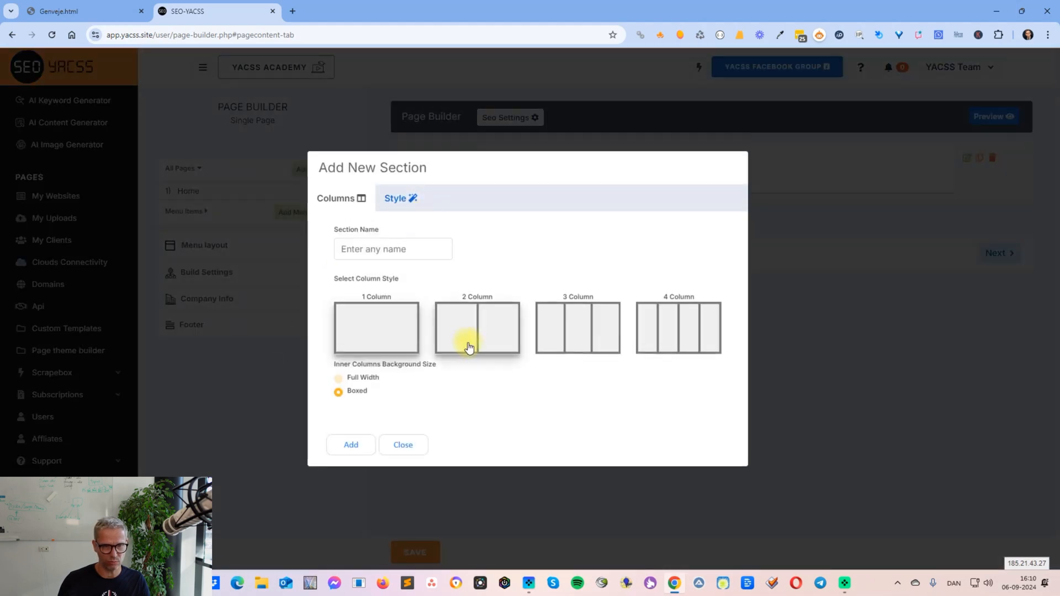
click(488, 333)
click(346, 444)
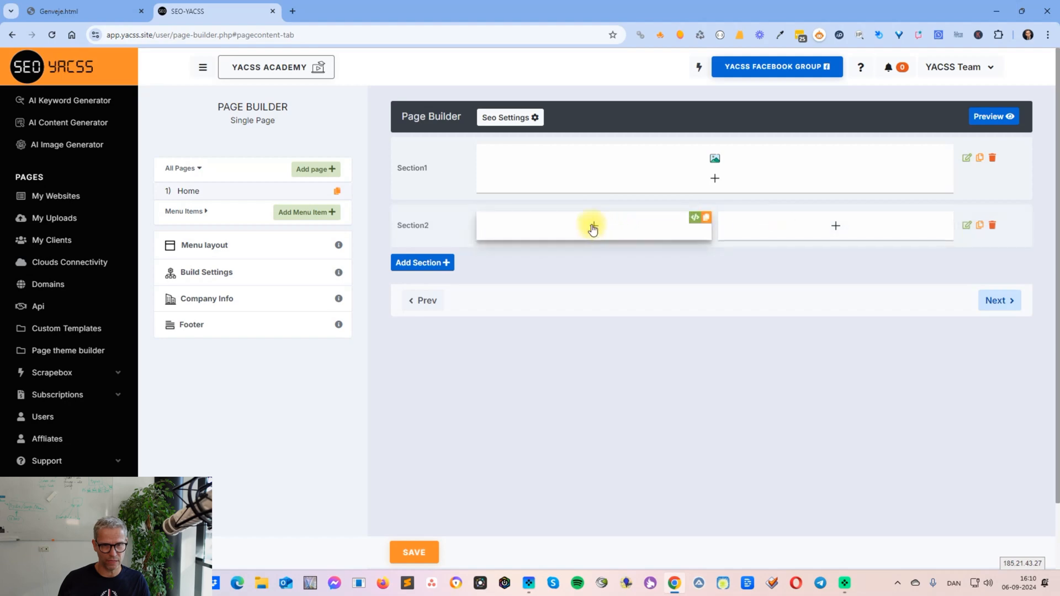
Start a text block in the new section's first column and generate its content from "Write a super short text about tree pruning in Alabama in USA"
click(592, 226)
click(369, 249)
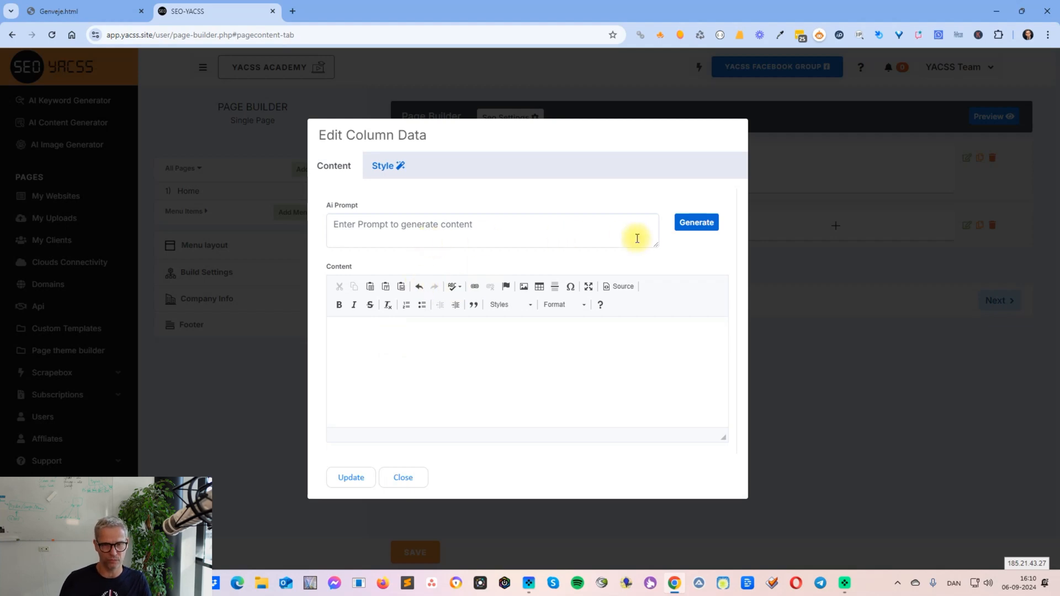
drag(656, 245, 651, 300)
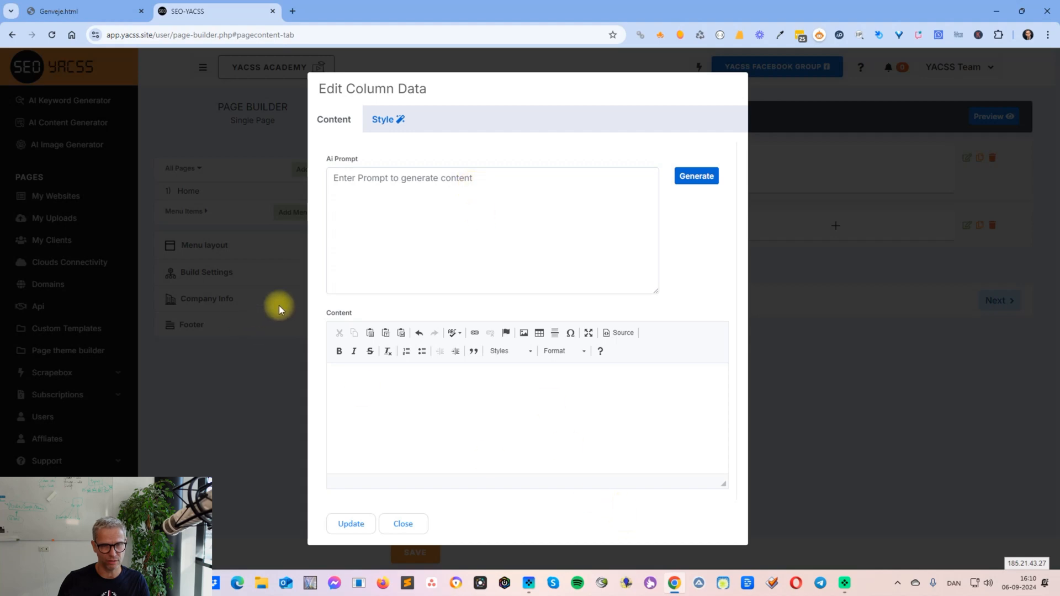
click(524, 189)
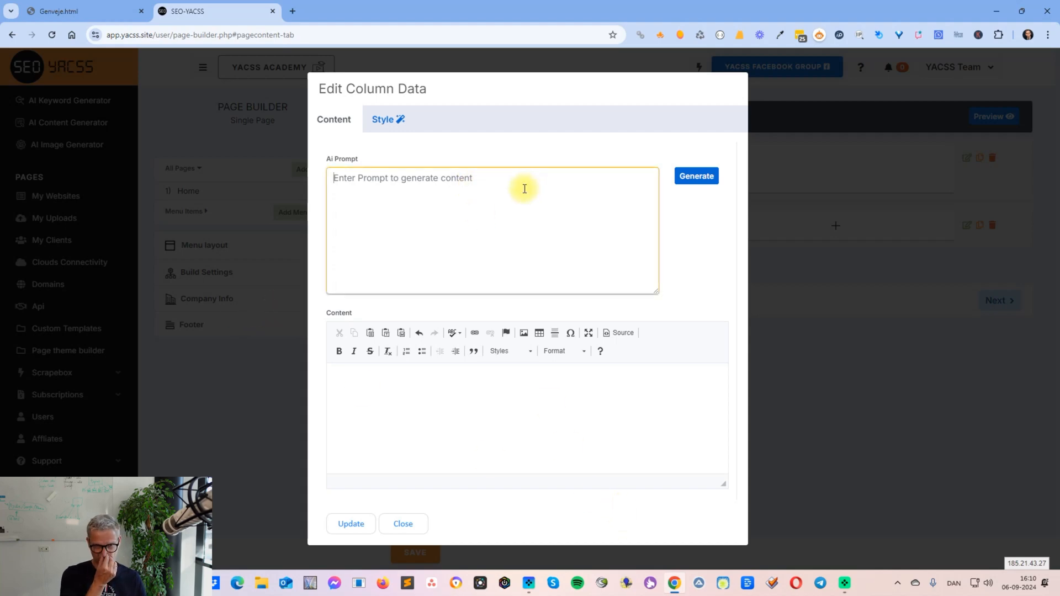
text(W)
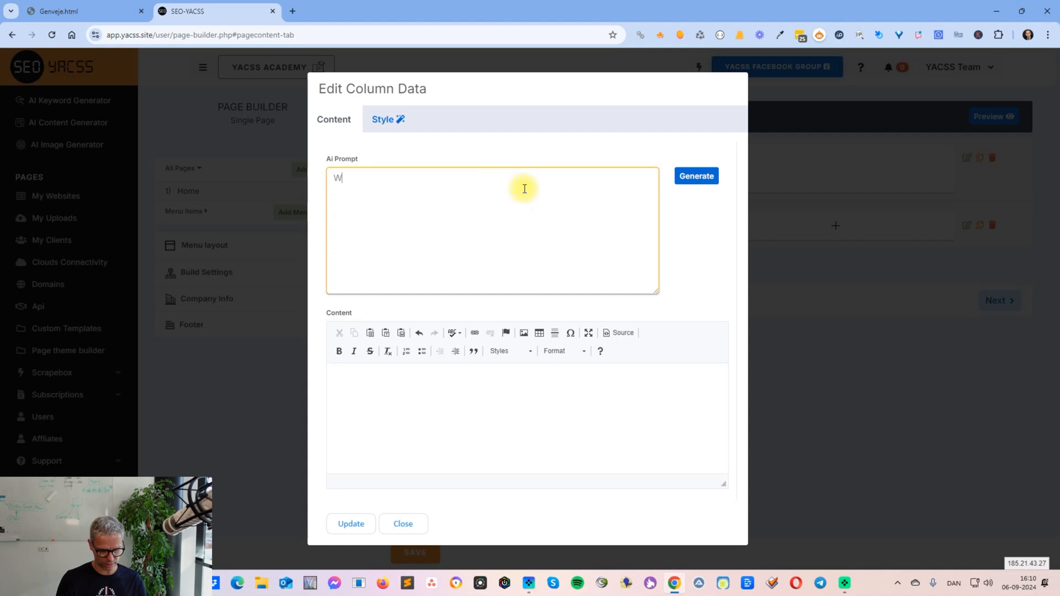
text(rite a super )
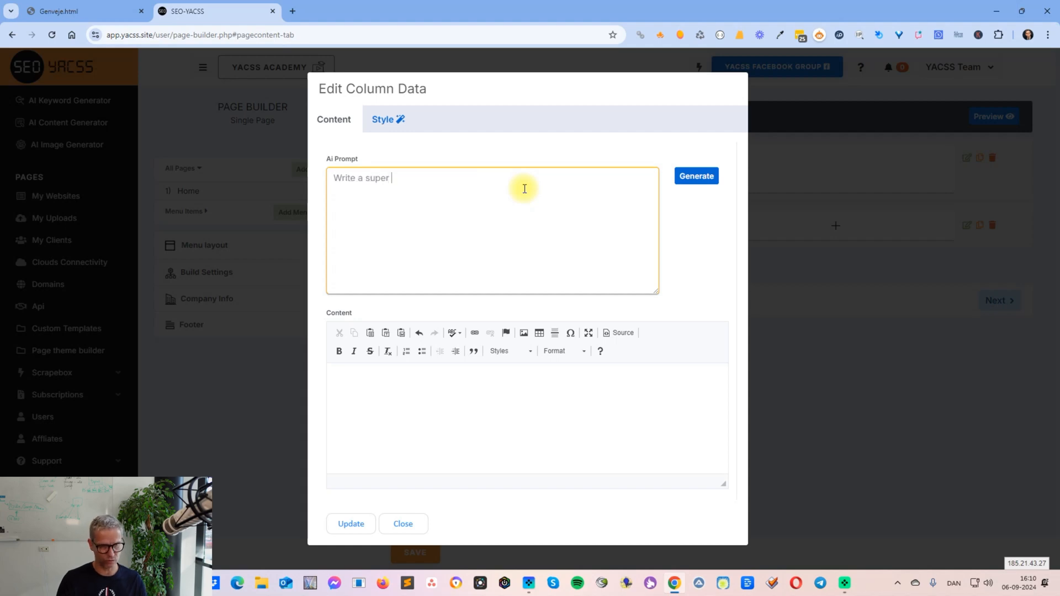
text(shoirt)
text( text about tr)
text(ee prunbin)
text(ing in Aal)
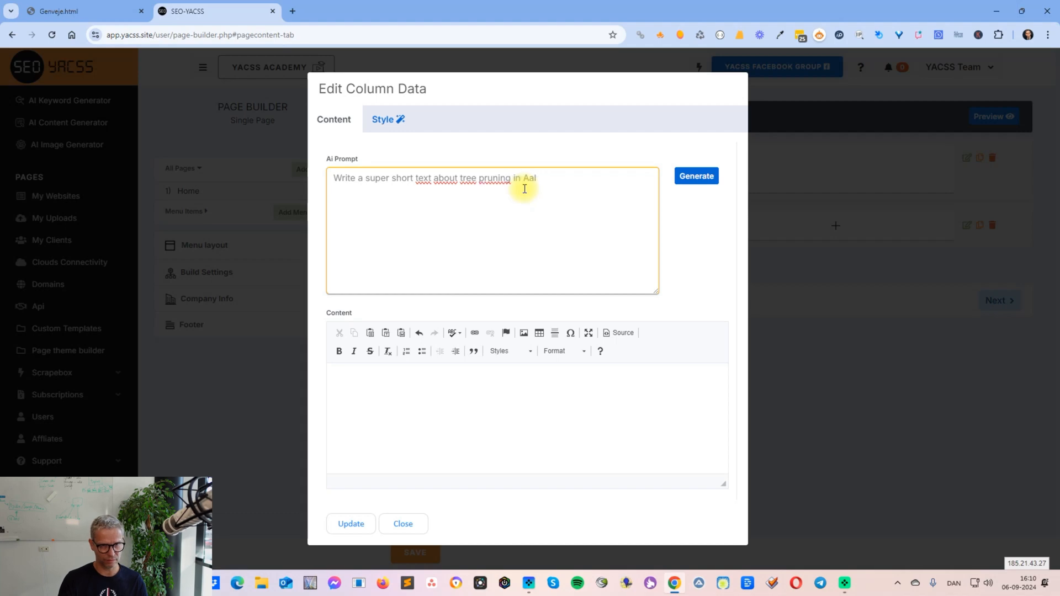
text(baaama in USA)
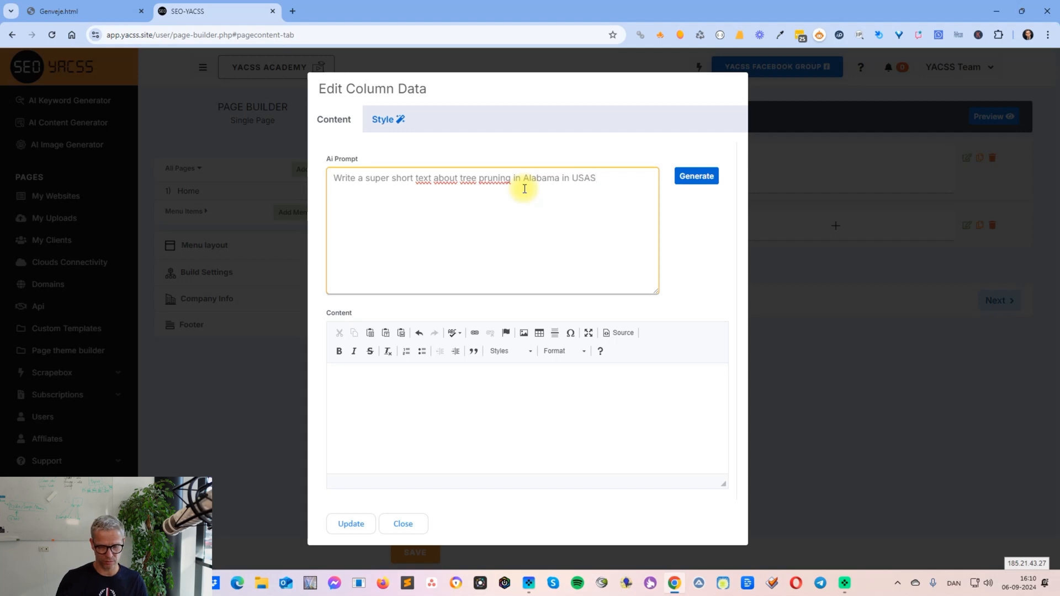
click(692, 180)
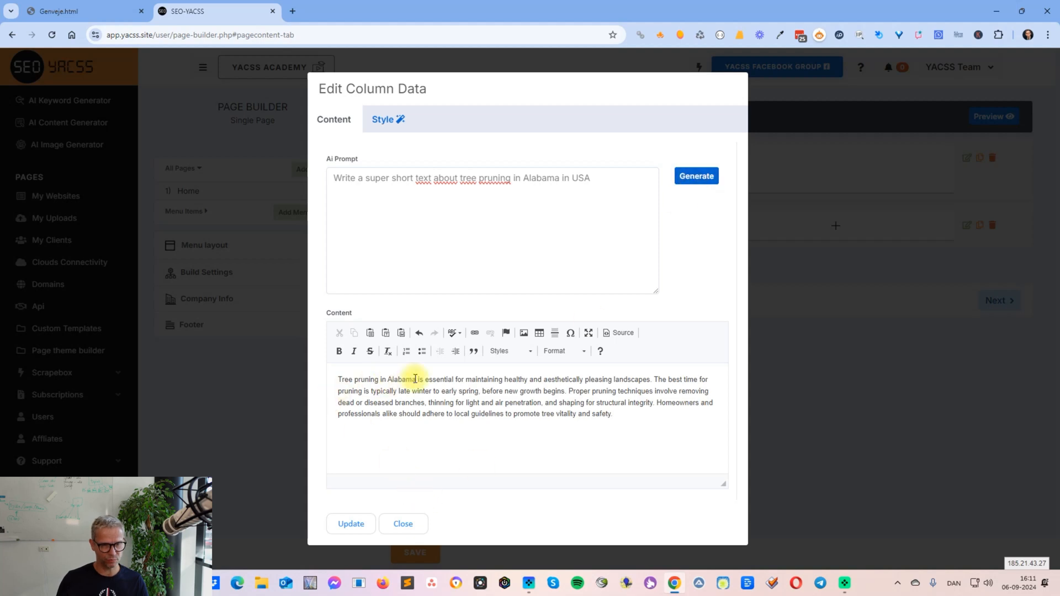
Insert the title line "Tree pruning In Alabama USA" above the generated paragraph
click(626, 423)
click(348, 392)
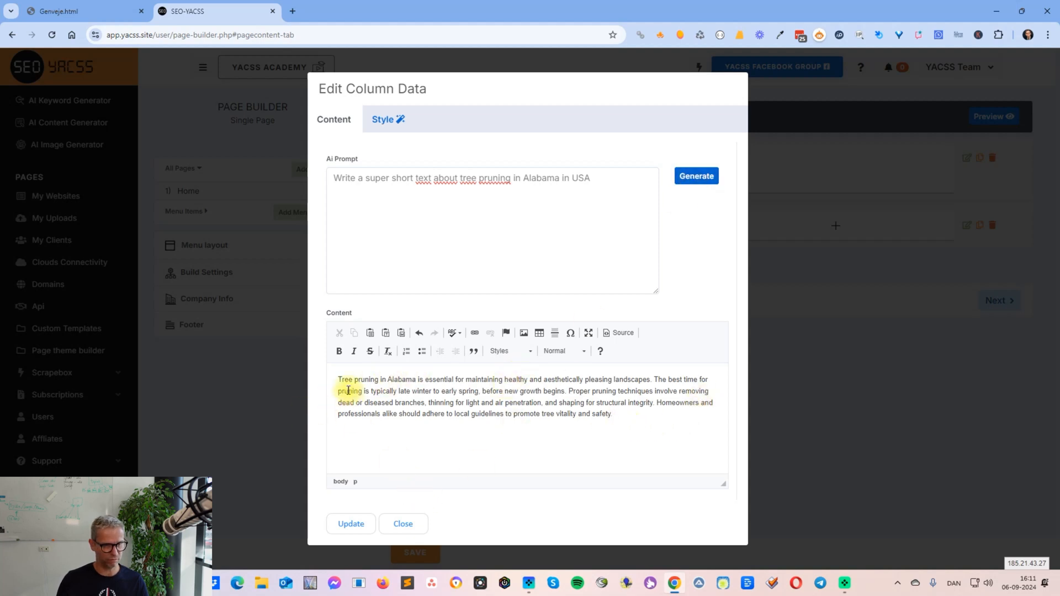
key(Return)
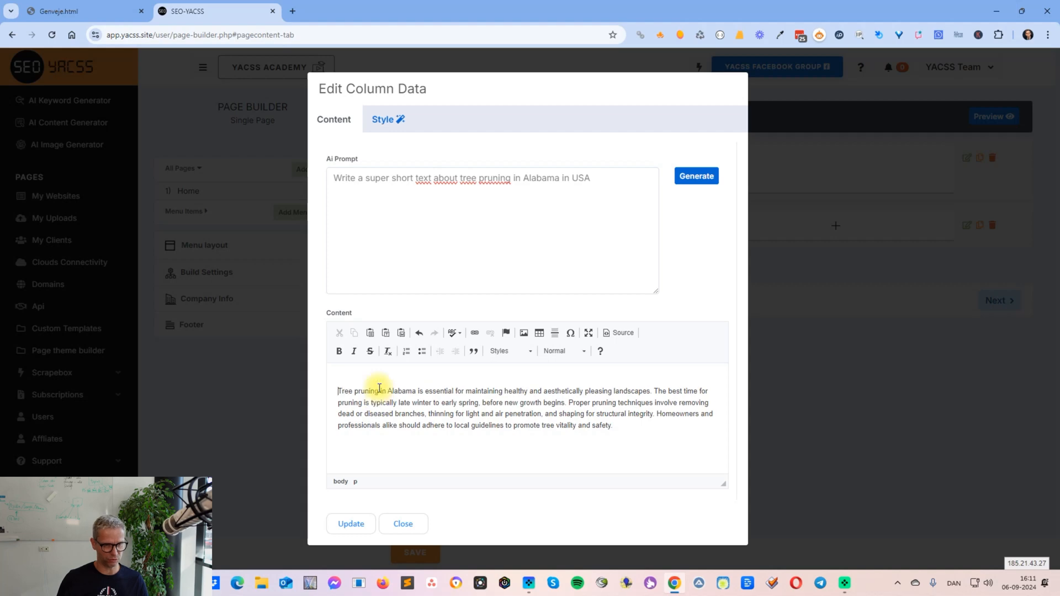
key(Return)
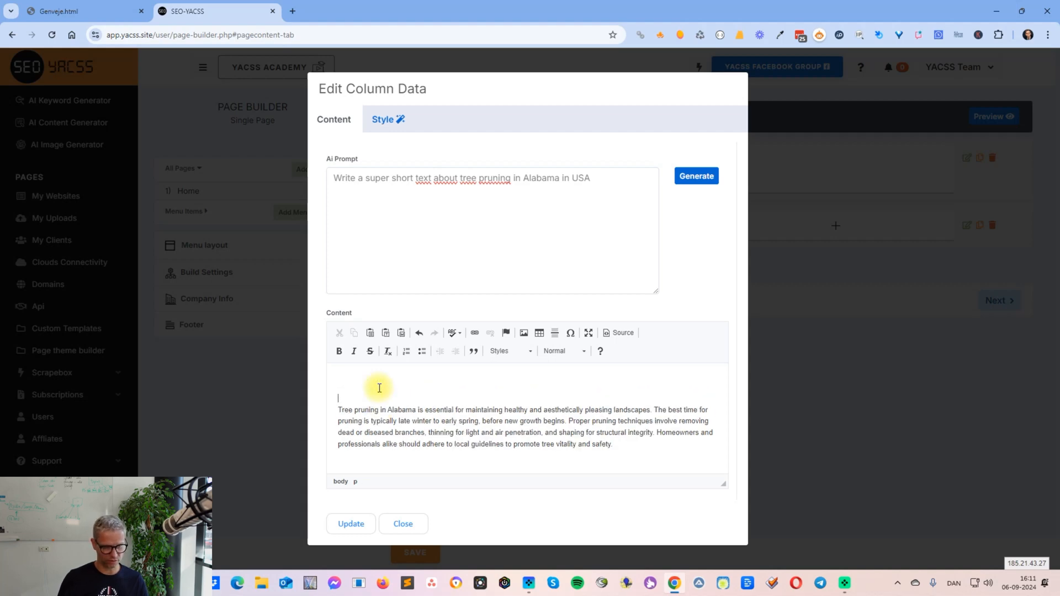
text(Tree pruning In Alabama USA)
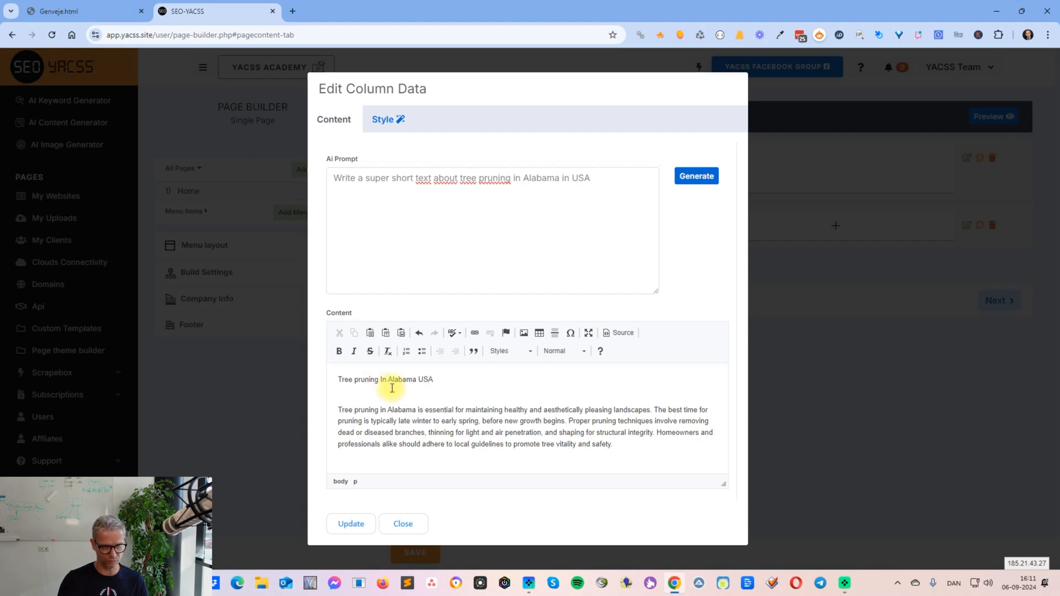
double_click(423, 381)
drag(445, 381, 352, 381)
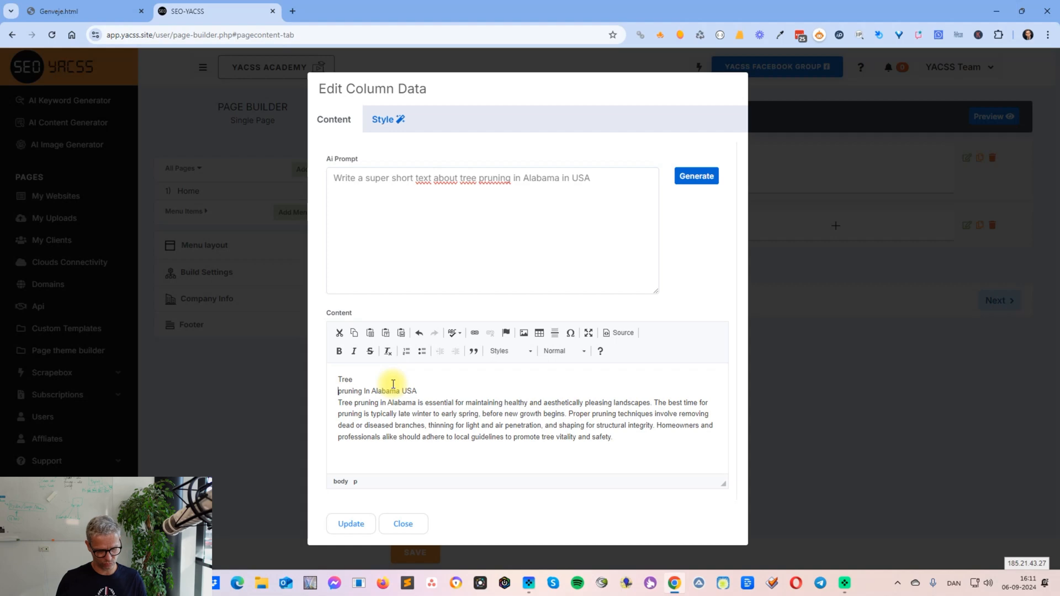
key(ctrl+z)
Format the title line "Tree pruning In Alabama USA" as Heading 1 and update the text block
double_click(394, 380)
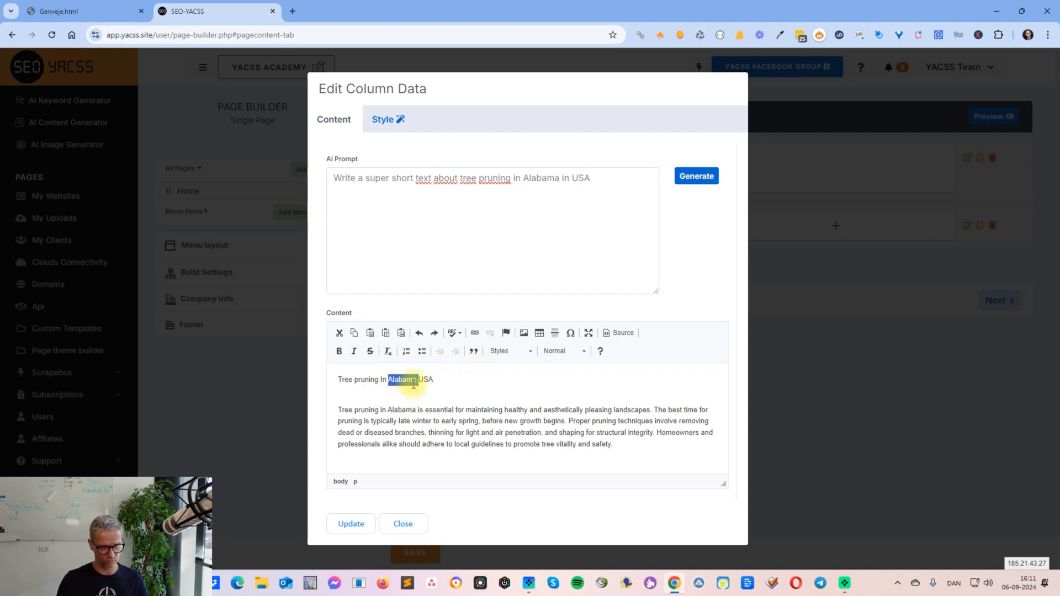
triple_click(424, 379)
click(512, 357)
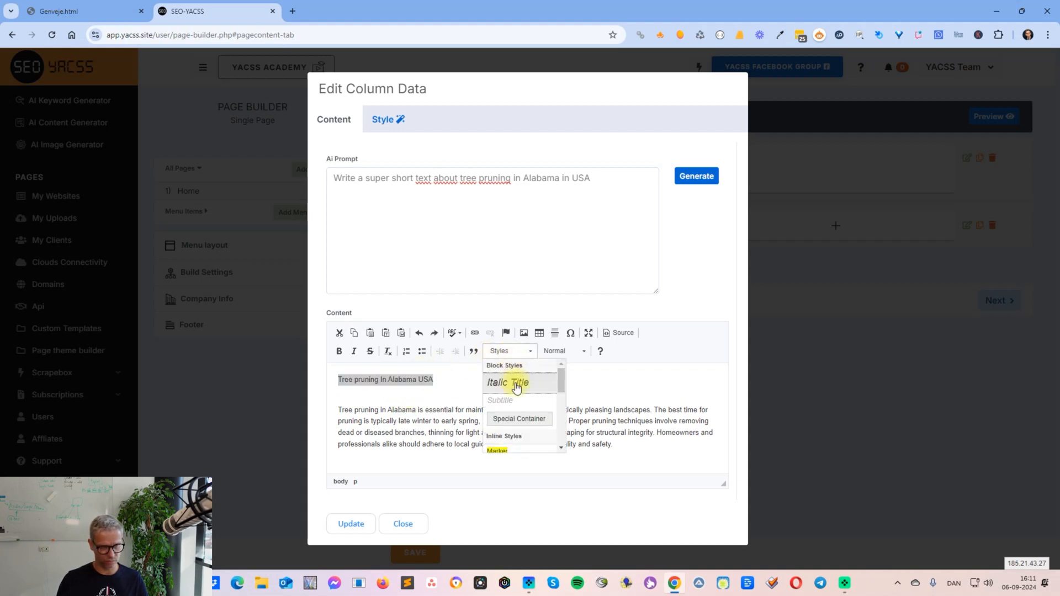
click(579, 350)
click(580, 350)
click(579, 350)
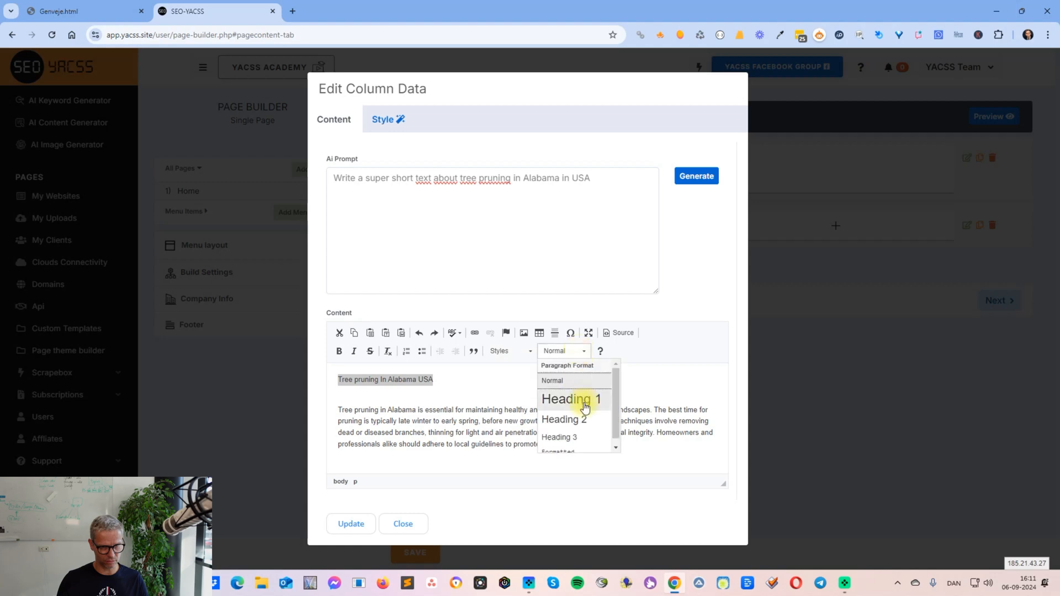
click(580, 397)
click(351, 524)
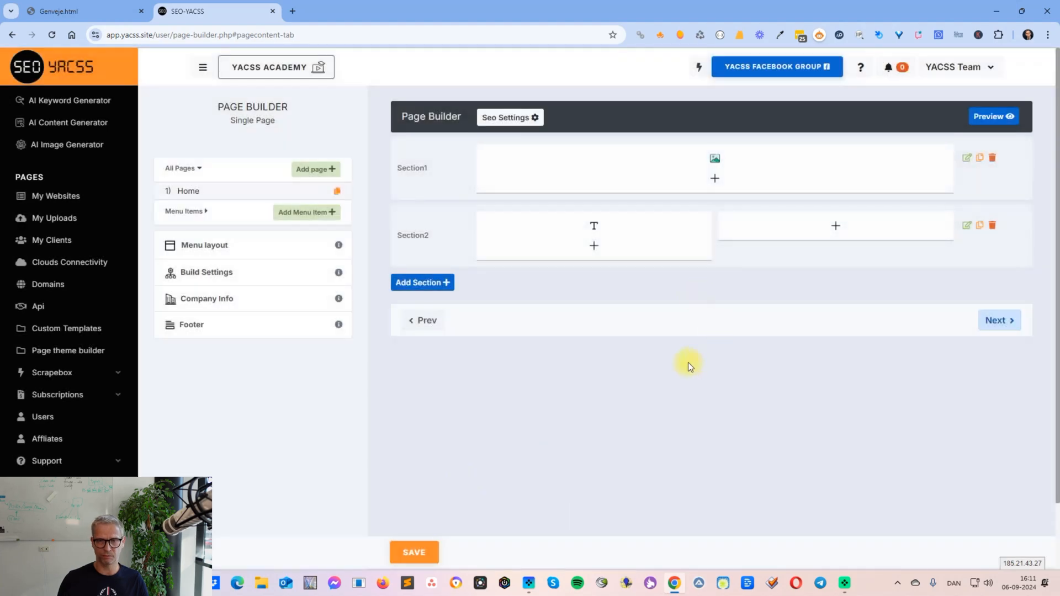
Start an image block in the second section's empty column and browse the Unsplash "tree service" pictures
click(837, 225)
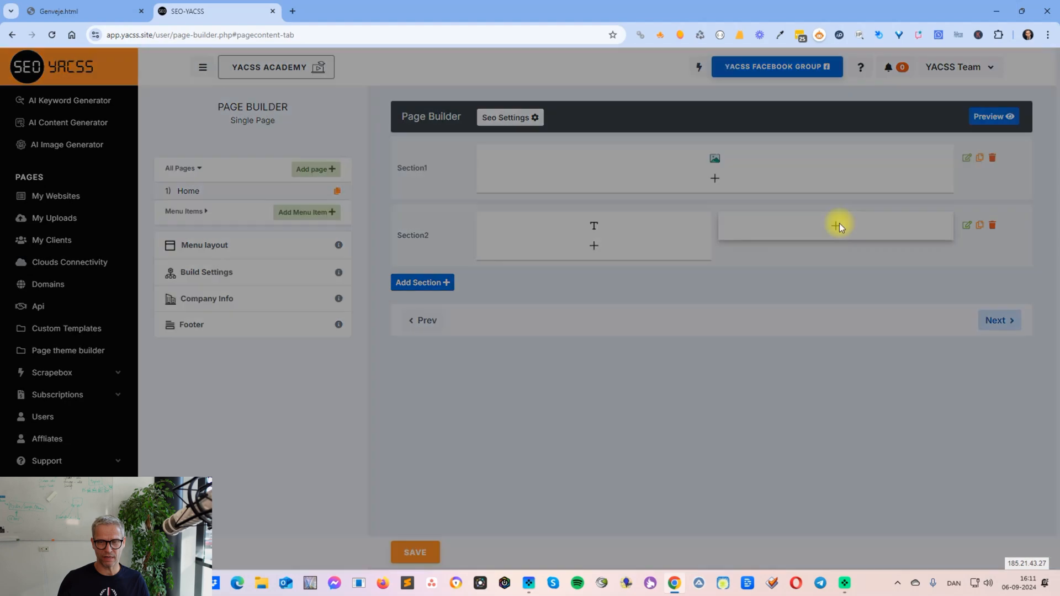
click(486, 244)
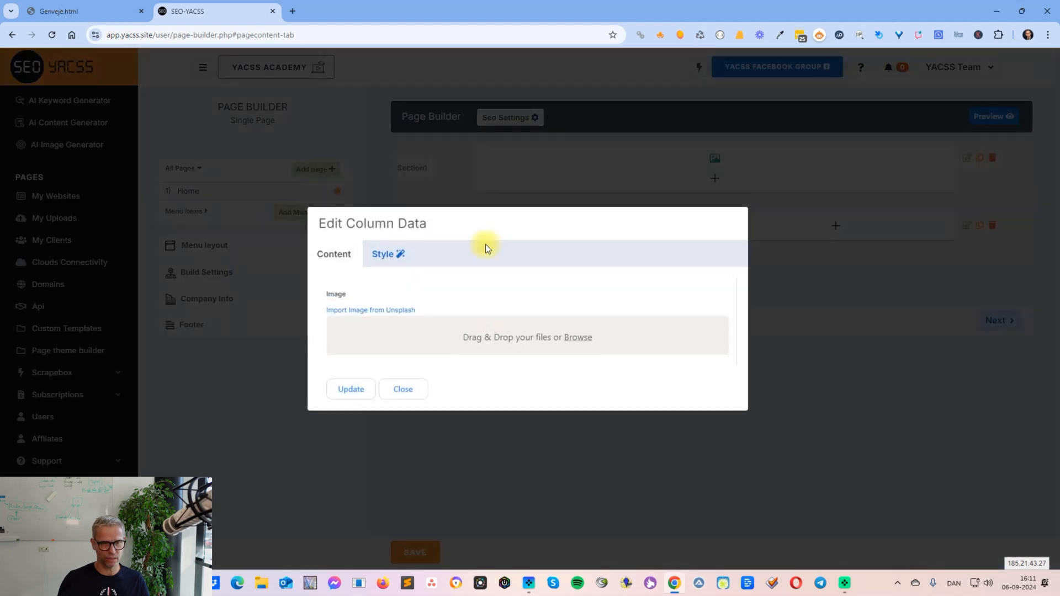
click(396, 311)
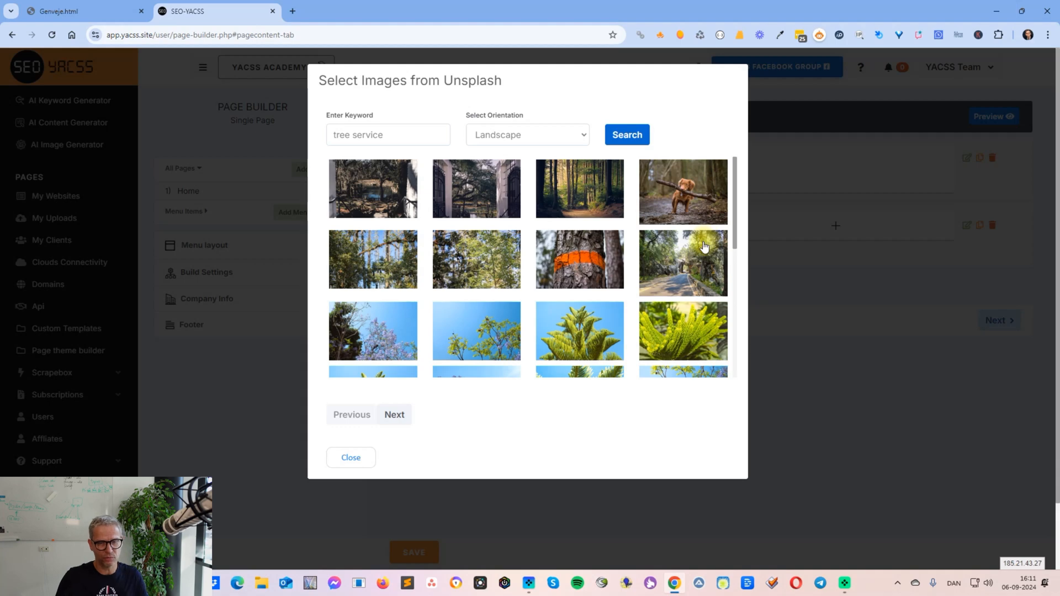
scroll(583, 335, down, 1)
scroll(582, 336, down, 8)
scroll(559, 343, up, 10)
click(393, 415)
scroll(533, 255, down, 2)
scroll(530, 251, up, 4)
Search Unsplash for "tree pruning" pictures instead
double_click(354, 135)
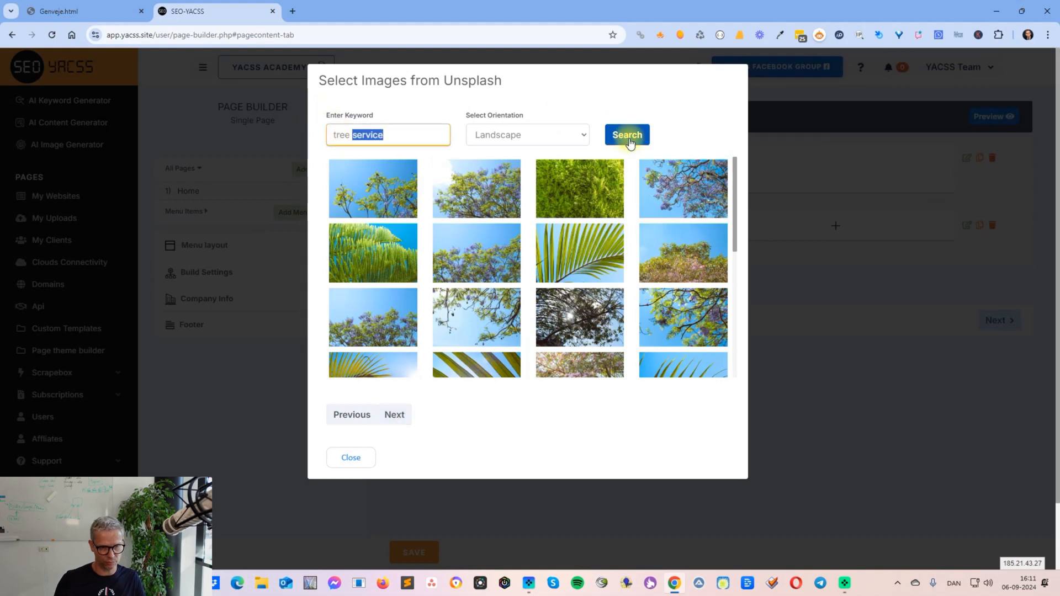
key(BackSpace)
text(pruning)
click(630, 142)
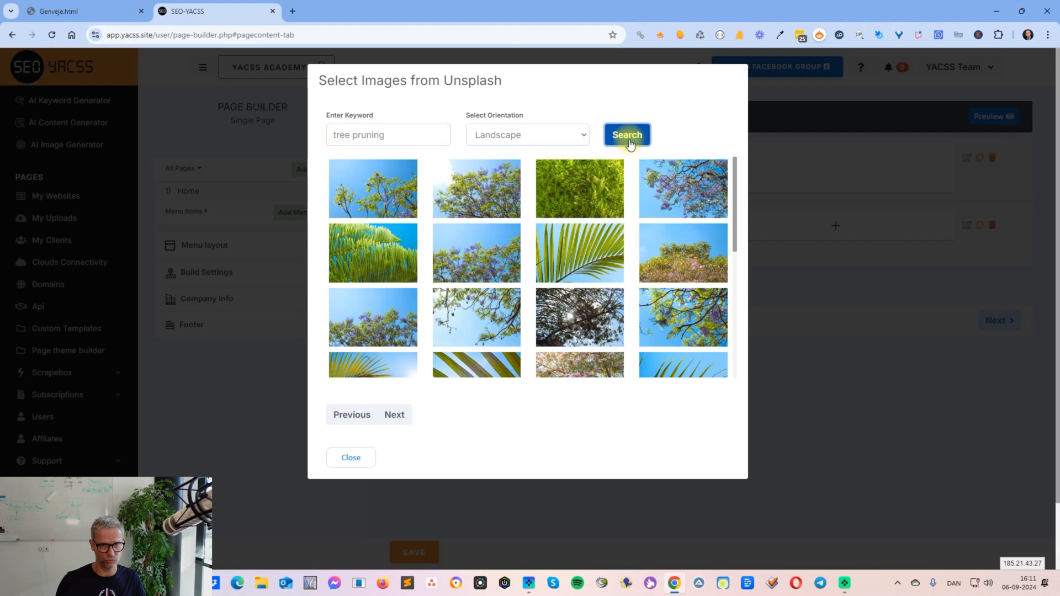
Switch the picture search to Portrait orientation and insert the picture of a wheelbarrow beside a tree trunk into the column
click(502, 135)
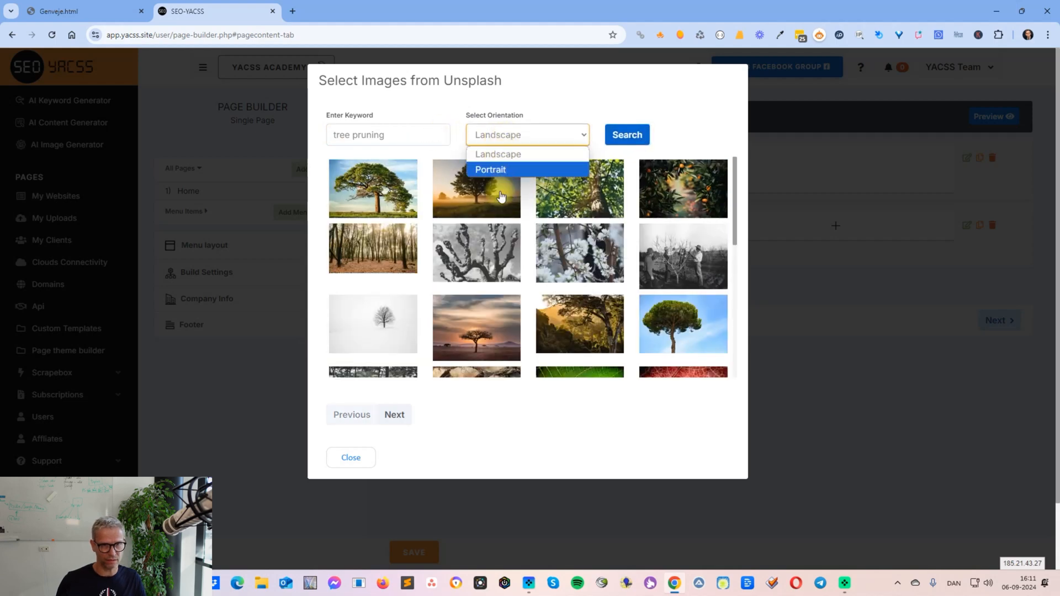
click(498, 169)
click(635, 139)
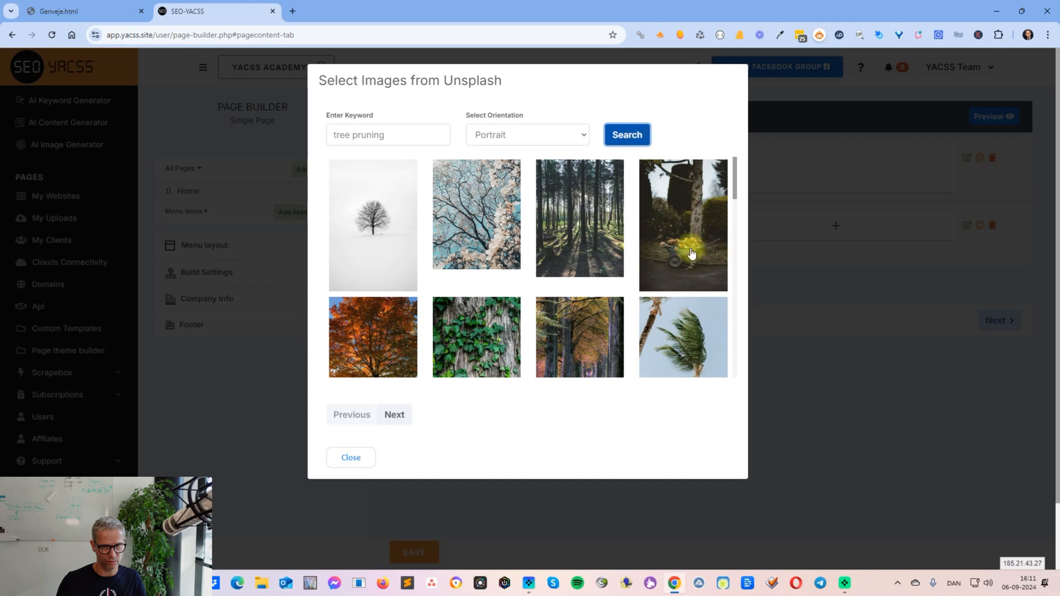
click(694, 225)
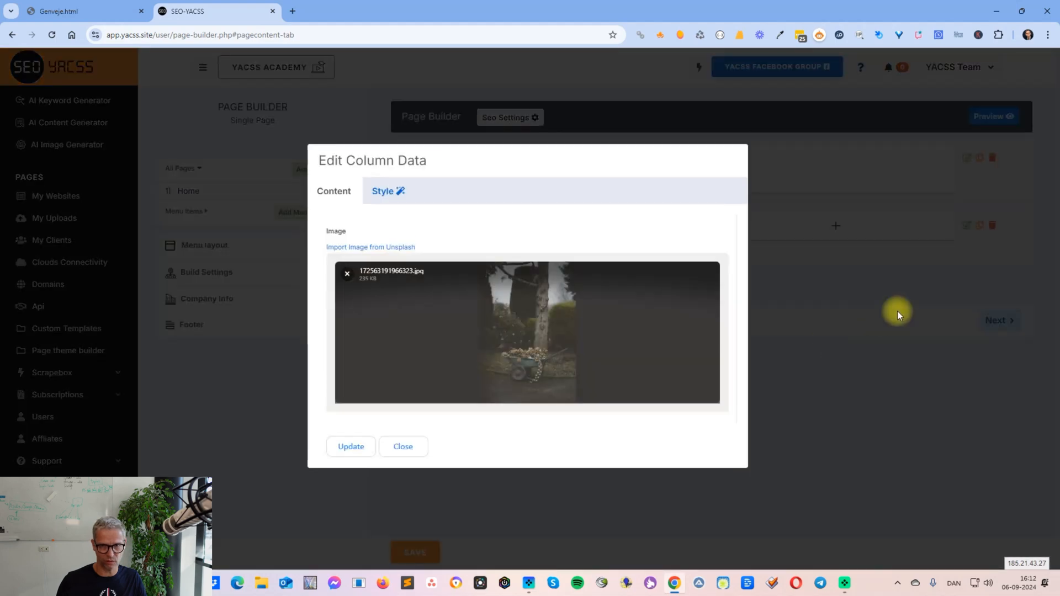
click(351, 450)
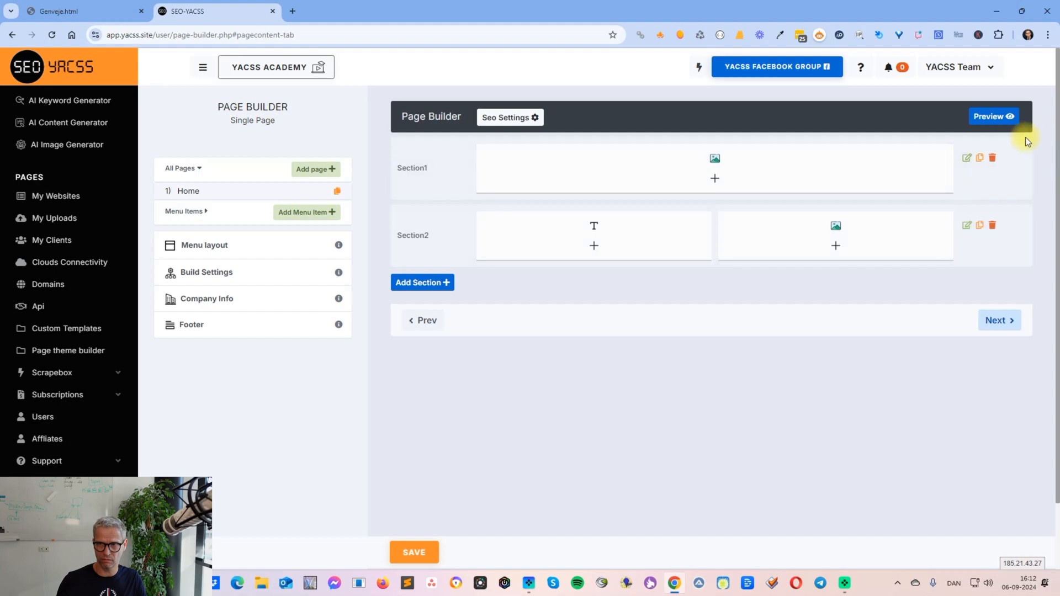
Preview the Home page and check the layout of the top image, heading, text and side picture
click(1013, 117)
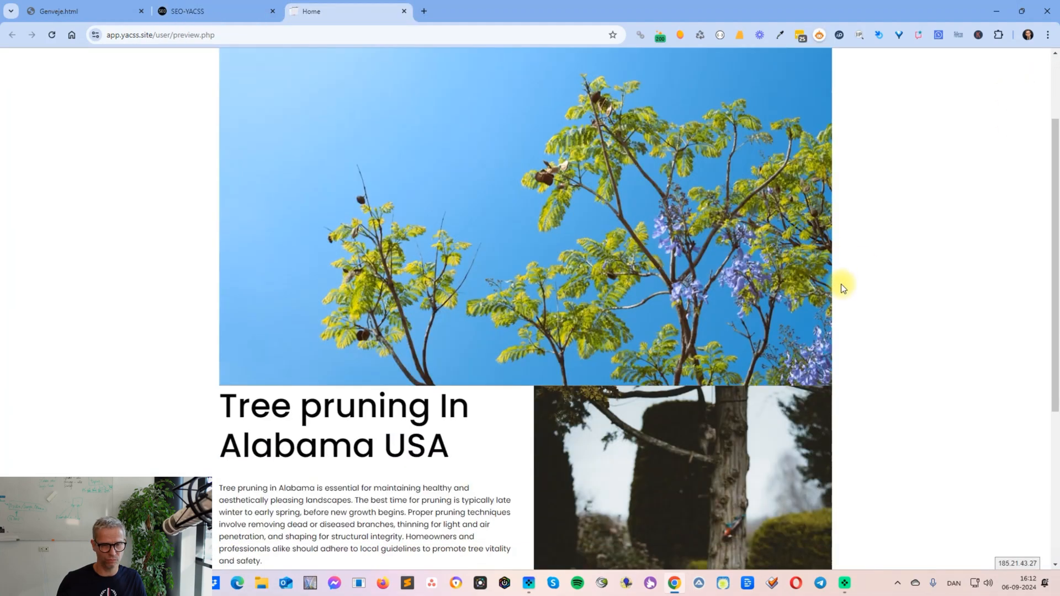
scroll(840, 284, down, 5)
scroll(841, 284, up, 7)
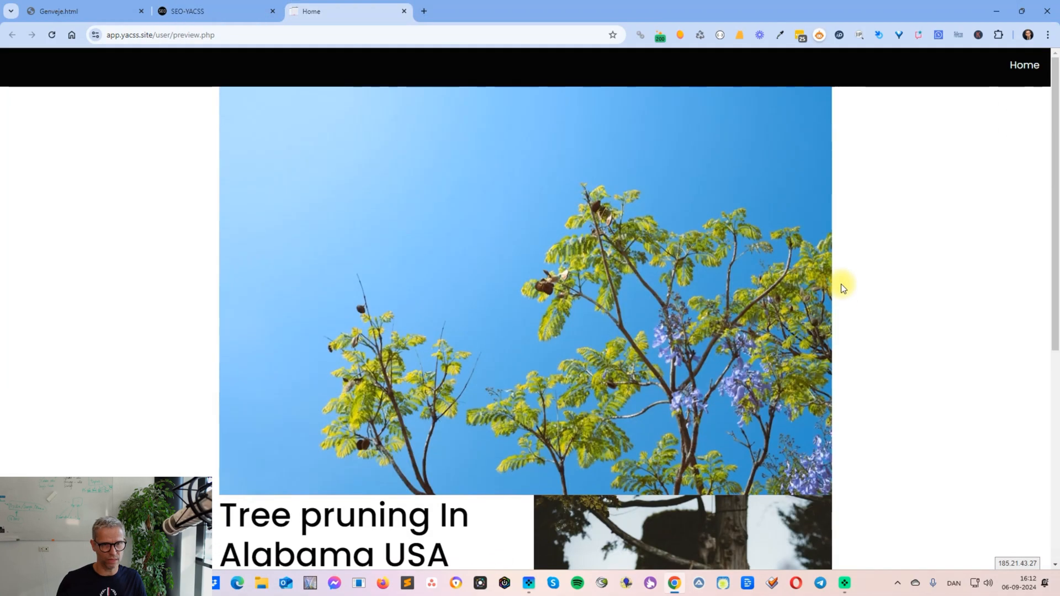
click(201, 11)
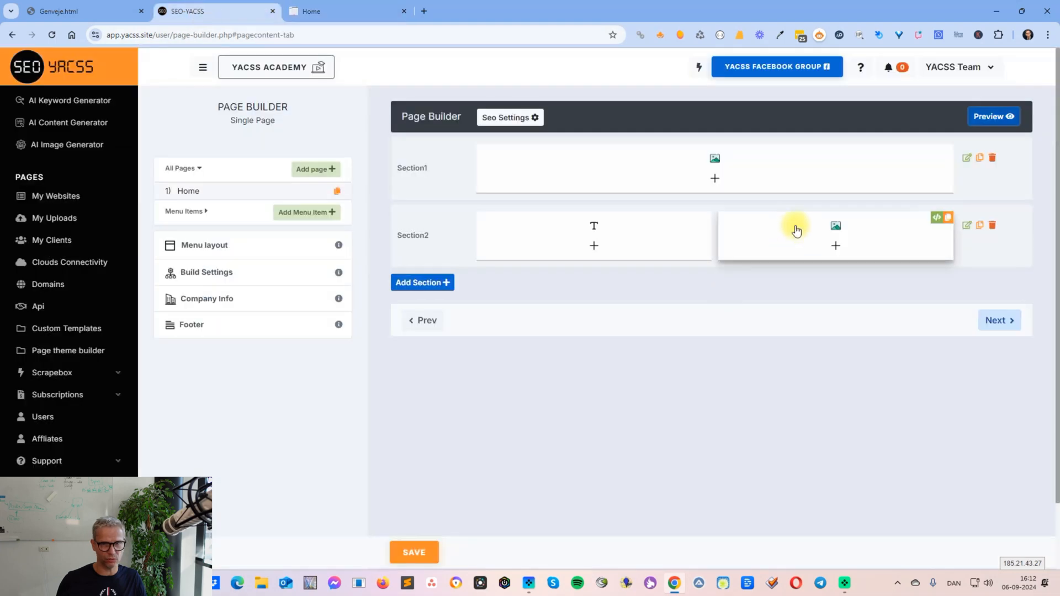
click(1012, 116)
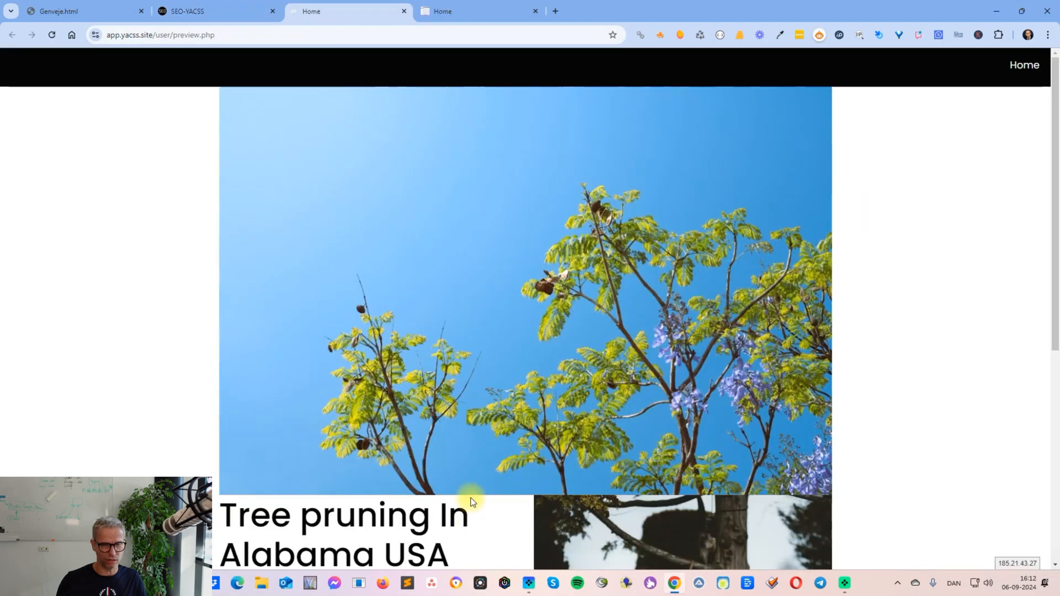
Set the bottom margin of the first section's image column to 50 and update the column styling
click(191, 12)
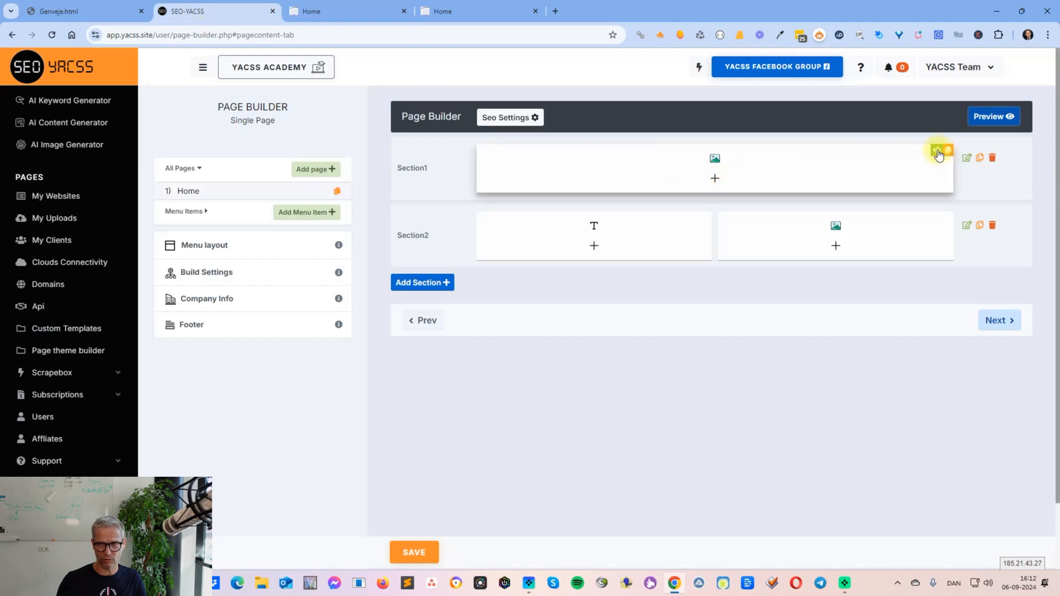
click(937, 153)
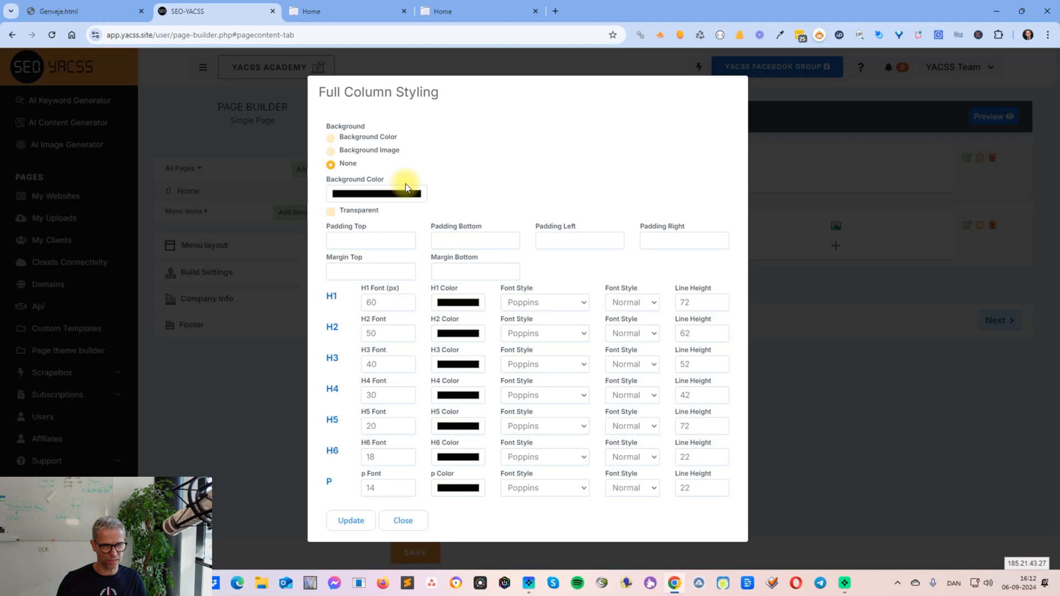
click(466, 270)
text(50)
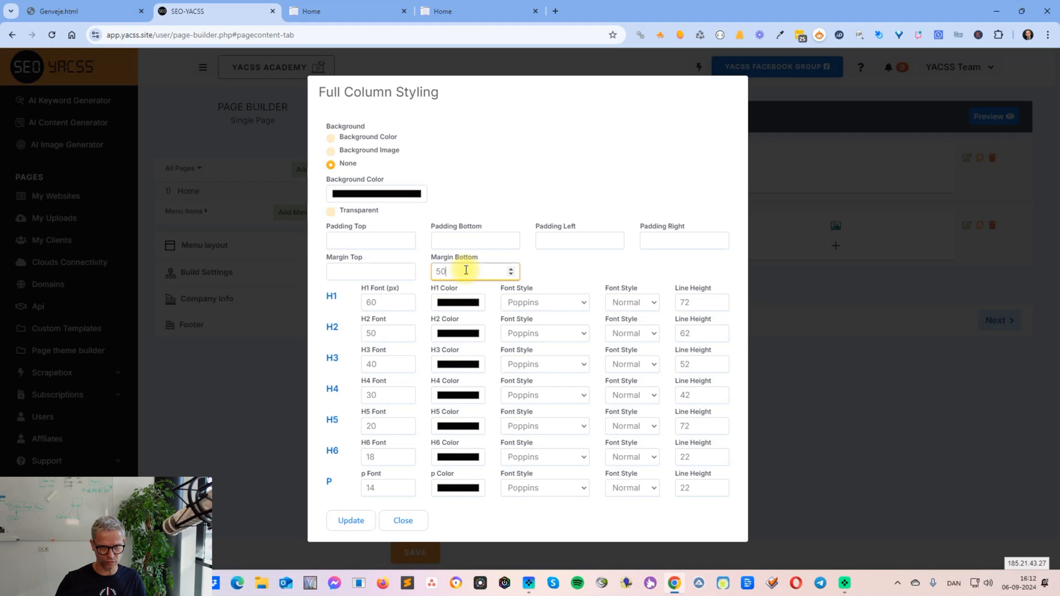
click(481, 245)
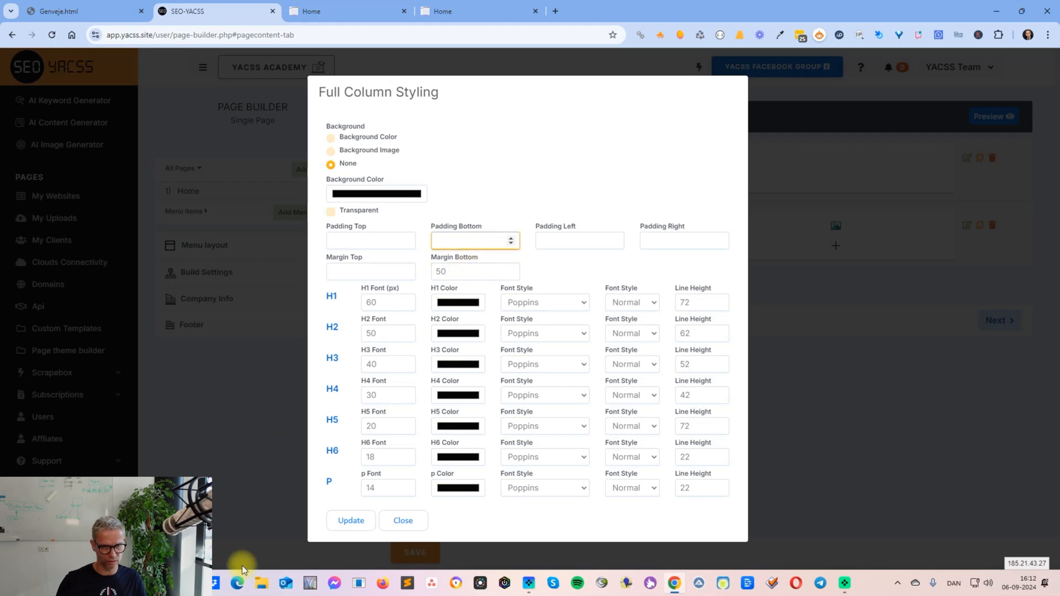
click(351, 522)
Preview the Home page and check the spacing between the top image and the section below it
click(1004, 116)
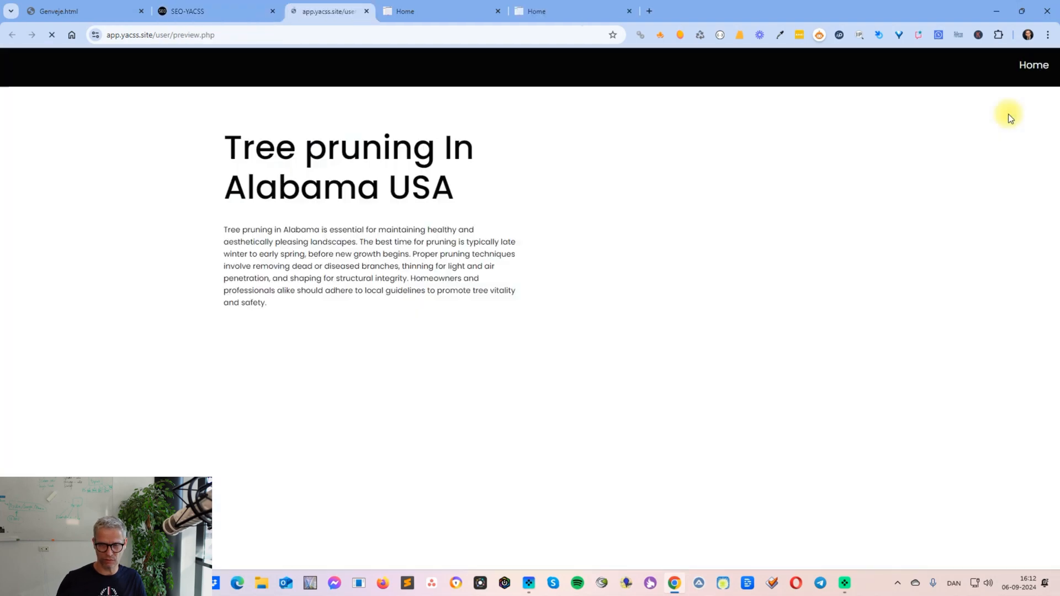
scroll(720, 203, down, 6)
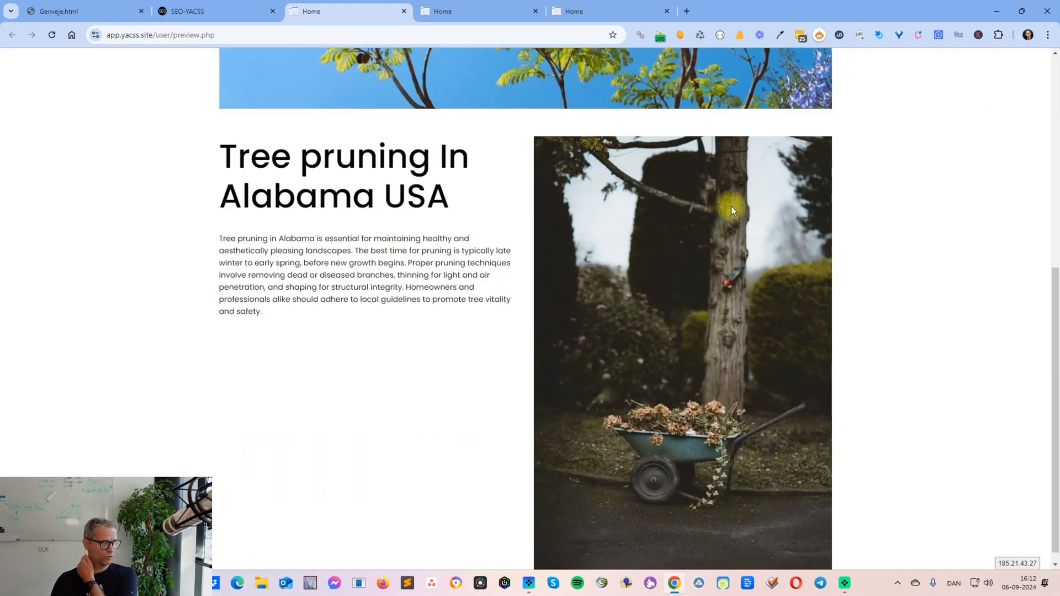
scroll(188, 197, up, 6)
scroll(188, 196, down, 6)
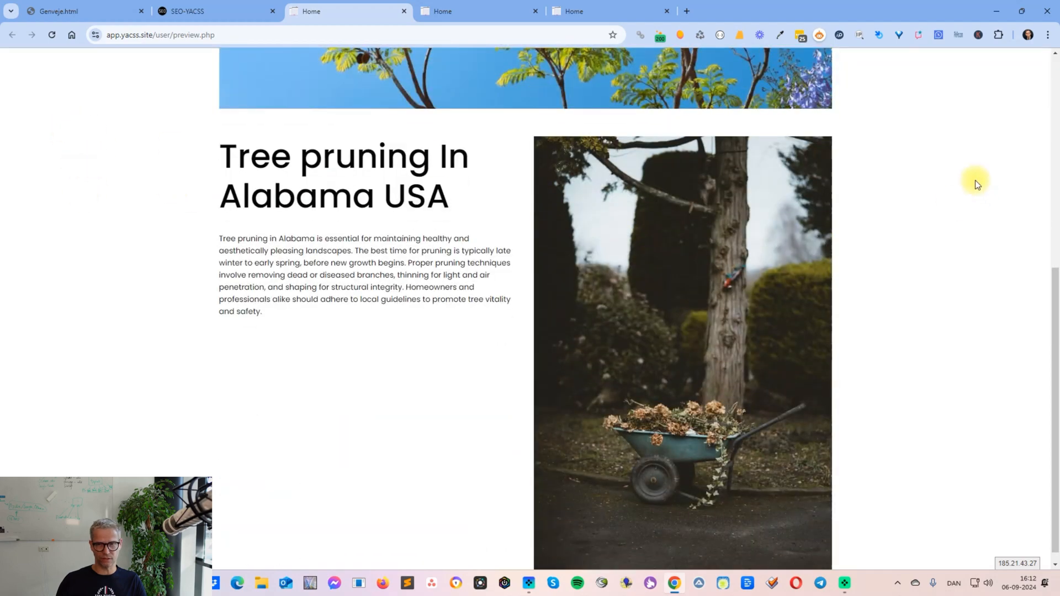
scroll(988, 334, down, 1)
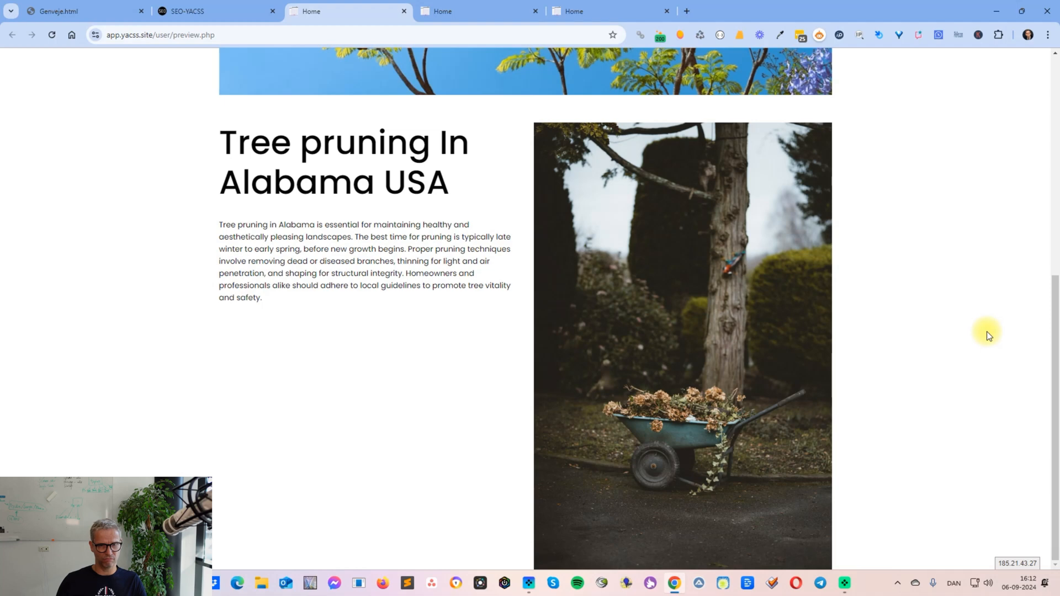
Add a one-column third section to the Home page and start a Wiki Content block in its column
click(240, 19)
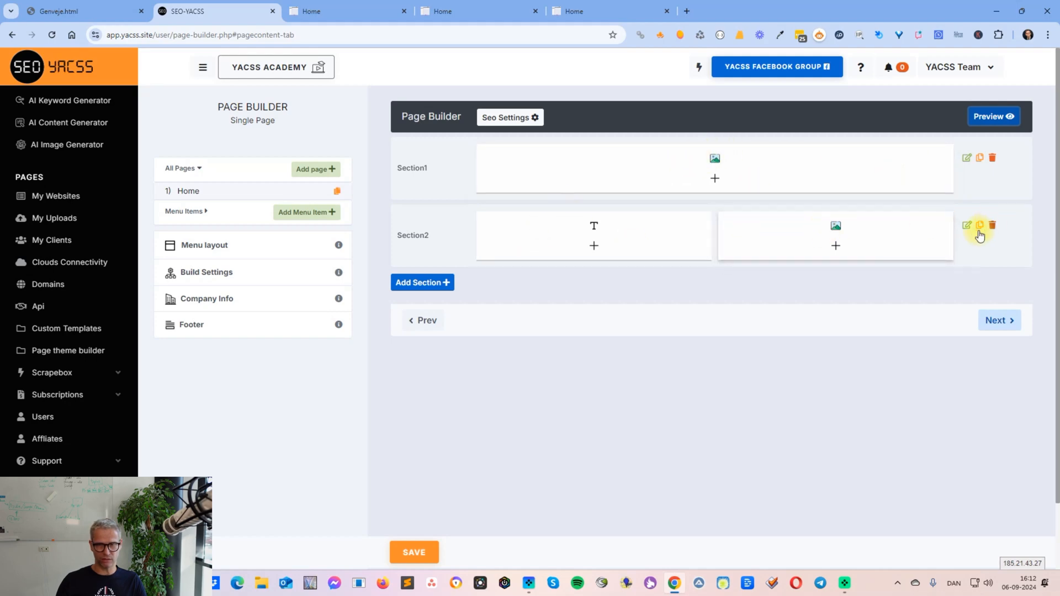
click(430, 284)
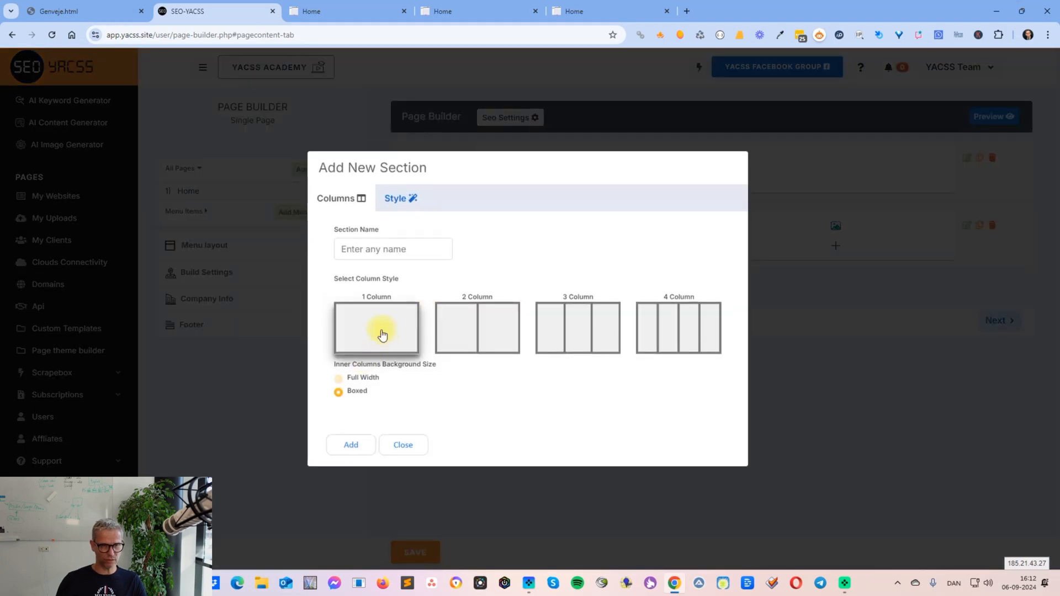
click(347, 445)
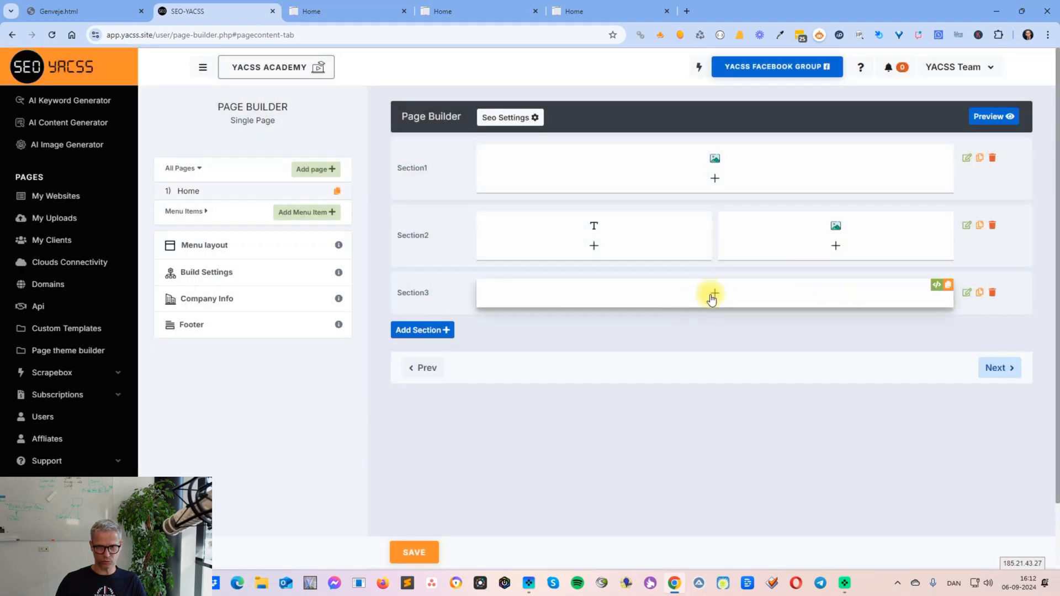
click(714, 294)
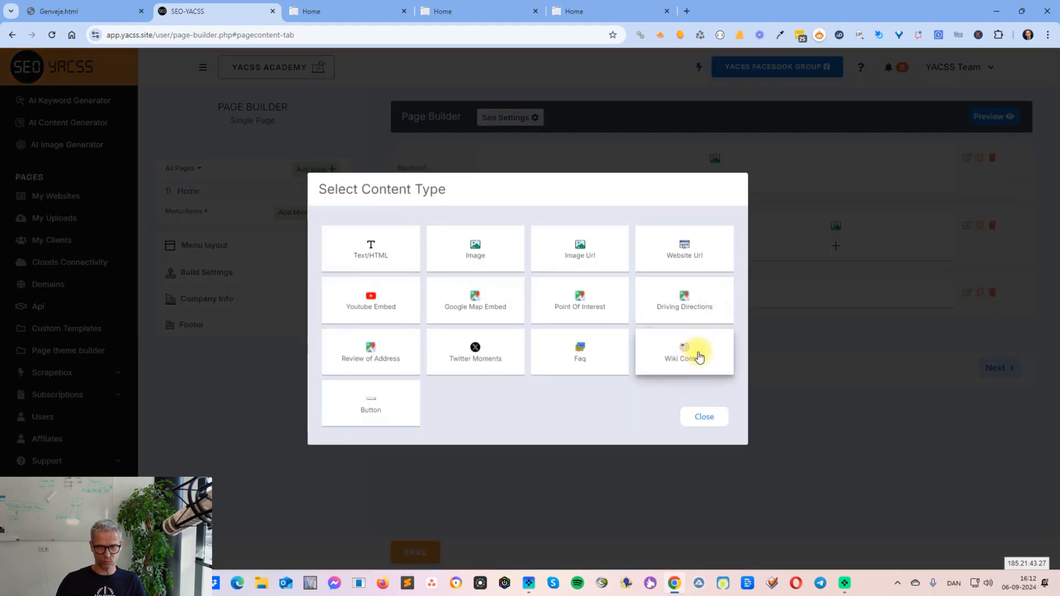
click(687, 352)
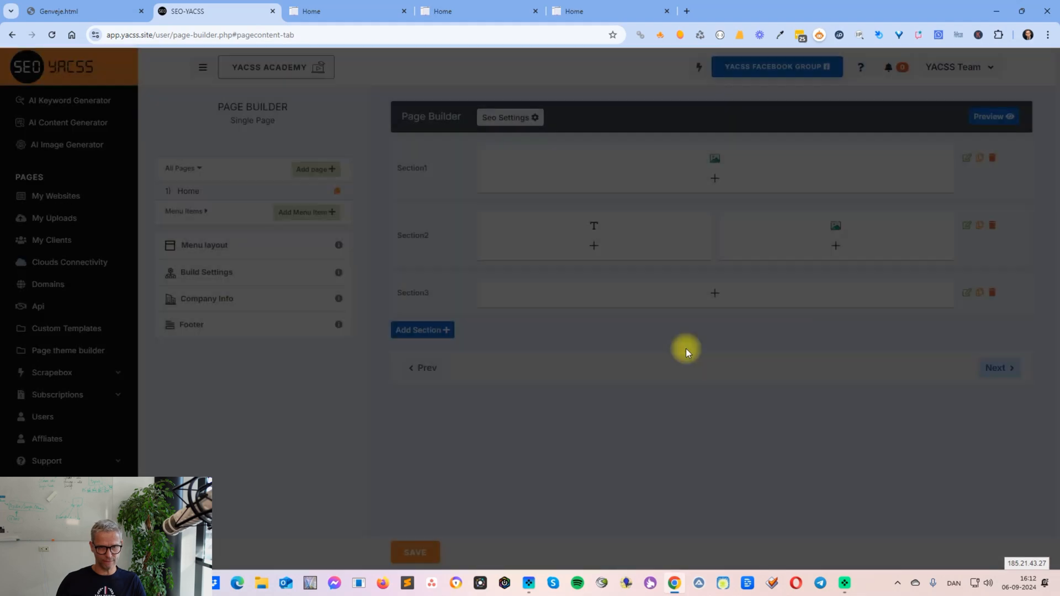
click(433, 215)
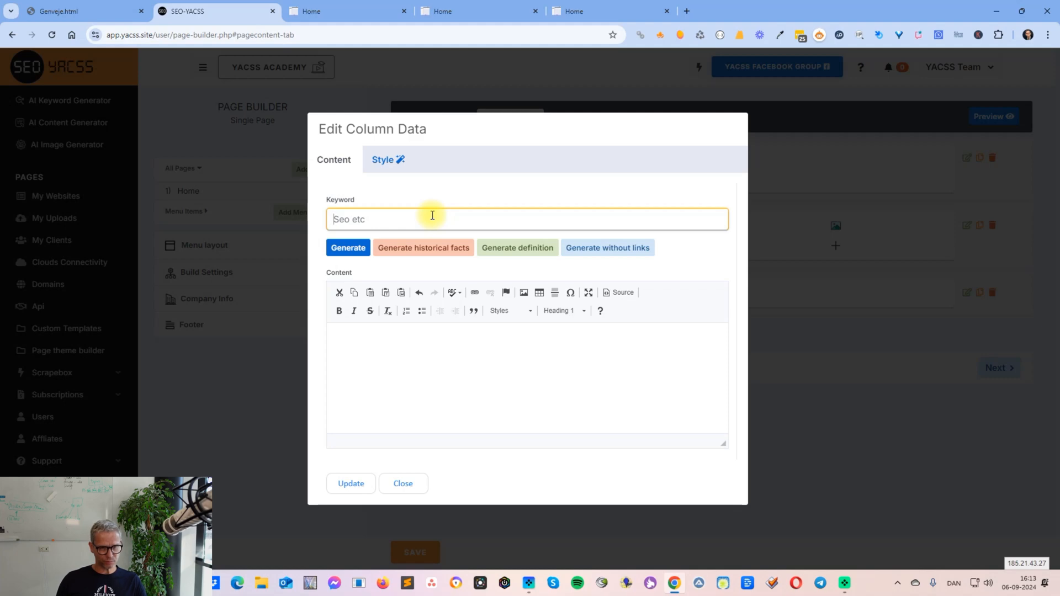
Open wikipedia.org in a new browser tab
click(687, 11)
text(wikipedia.org)
key(Return)
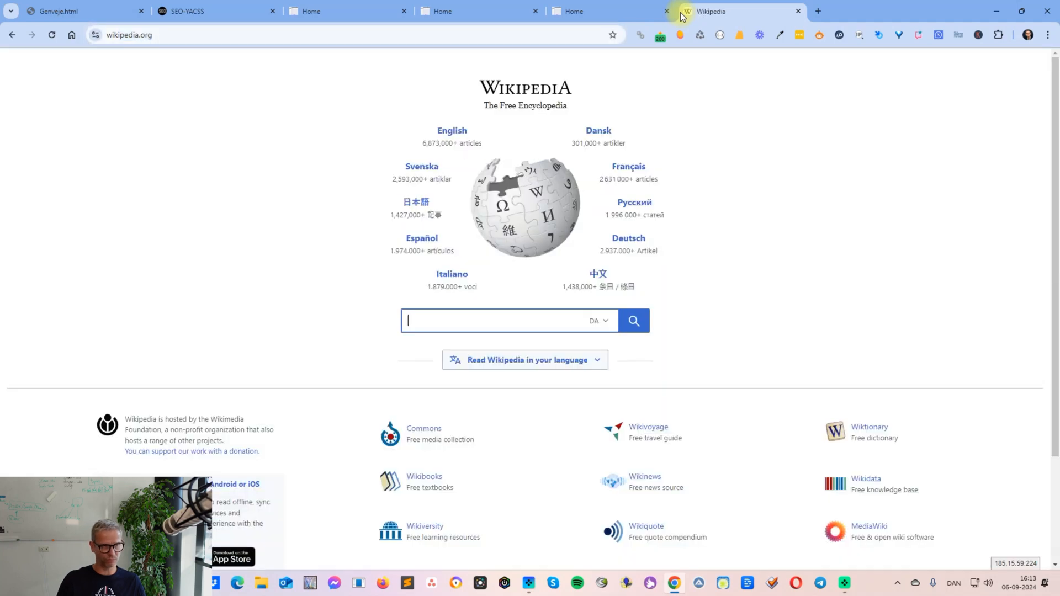
Try searching the Danish Wikipedia for "tree pruning" and return to the wikipedia.org start page
text(tree pruning)
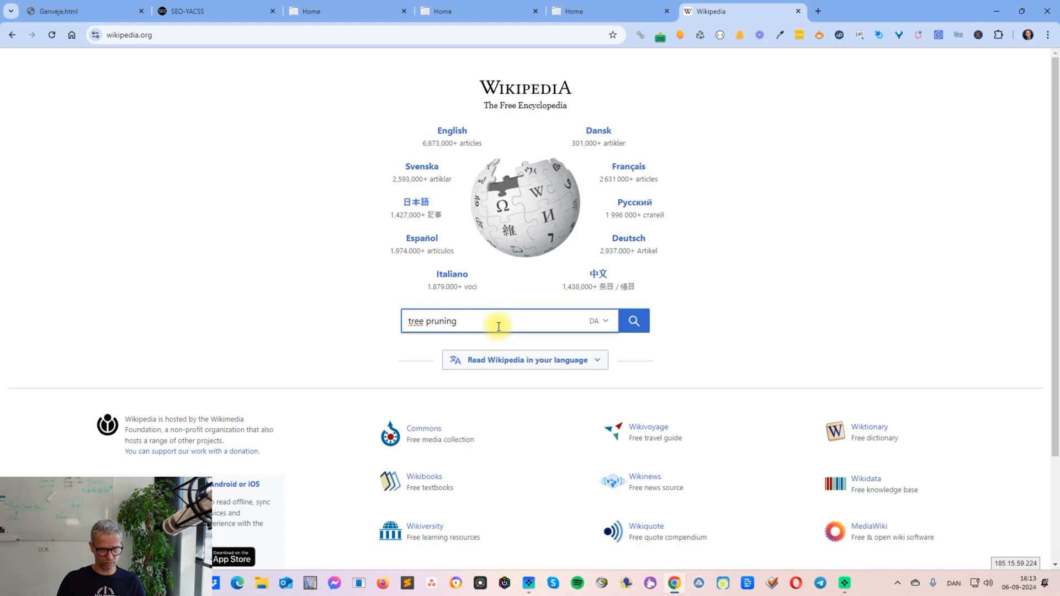
key(BackSpace)
key(BackSpace)
key(BackSpace)
key(BackSpace)
key(BackSpace)
key(BackSpace)
key(BackSpace)
key(BackSpace)
text(service)
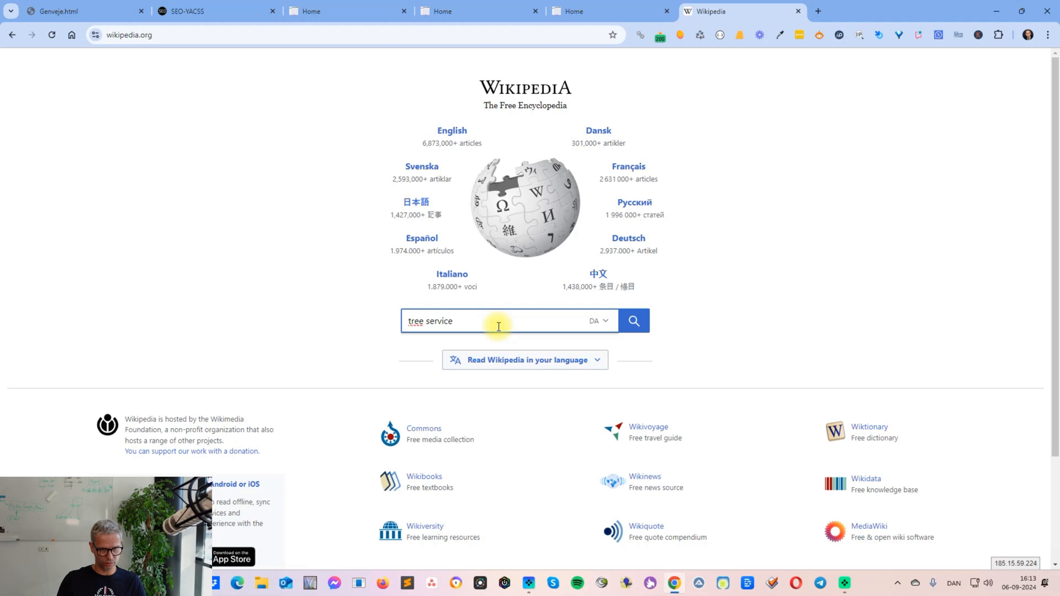
key(BackSpace)
key(BackSpace)
key(BackSpace)
key(BackSpace)
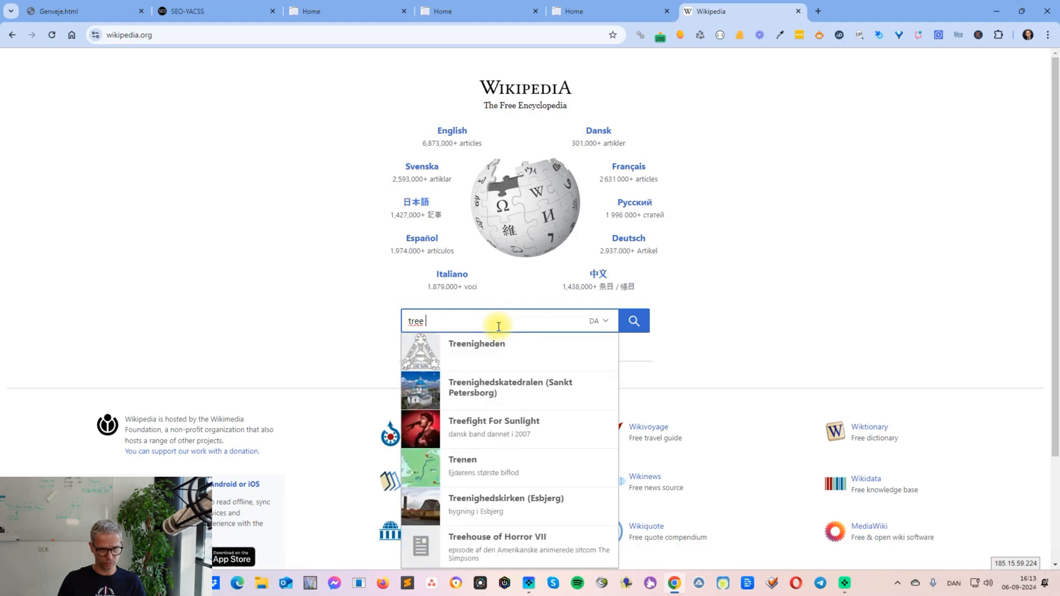
text(pruning)
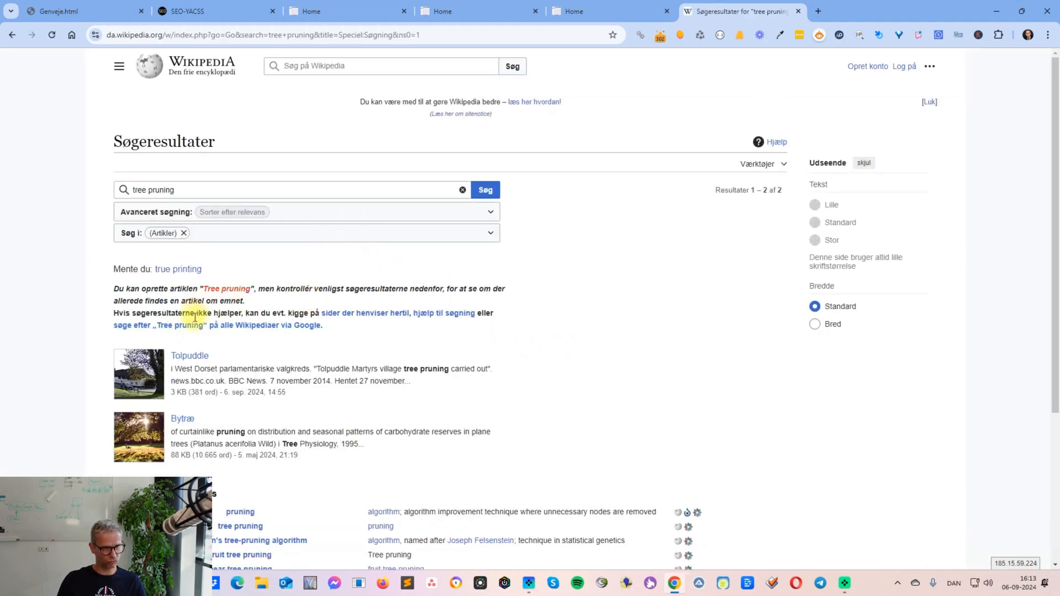
click(120, 66)
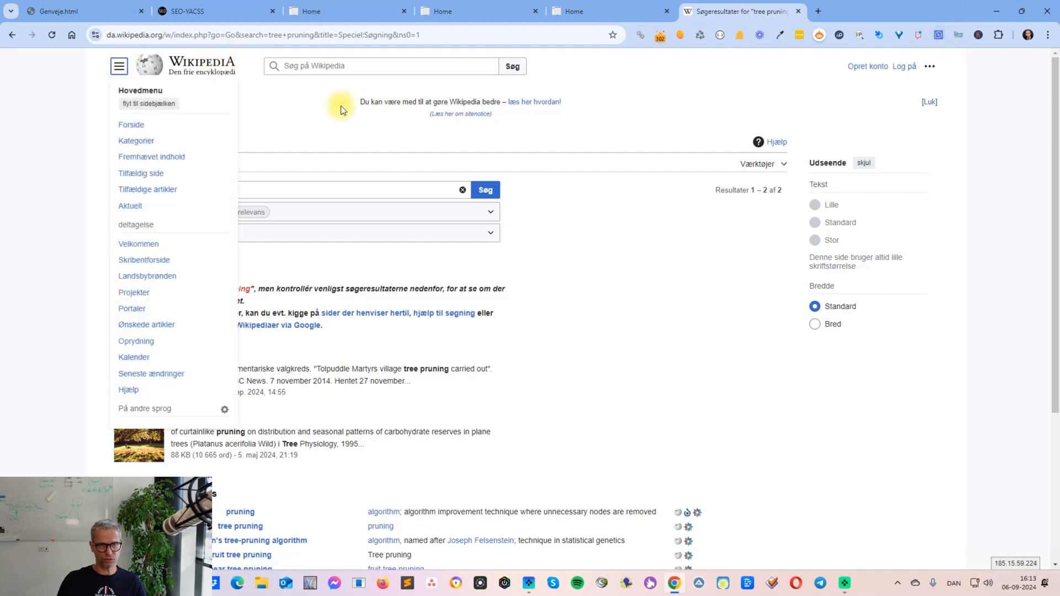
click(331, 37)
text(wikipedia.org)
key(Return)
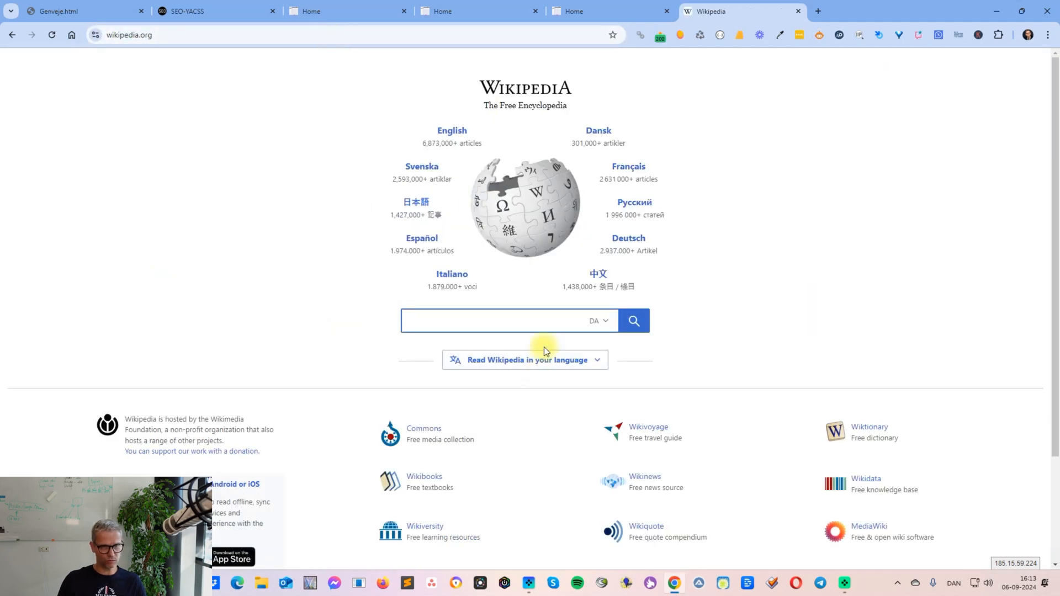
Switch to the English Wikipedia, search for "tree pru" and open the suggested Pruning article
click(450, 132)
click(342, 69)
text(tree )
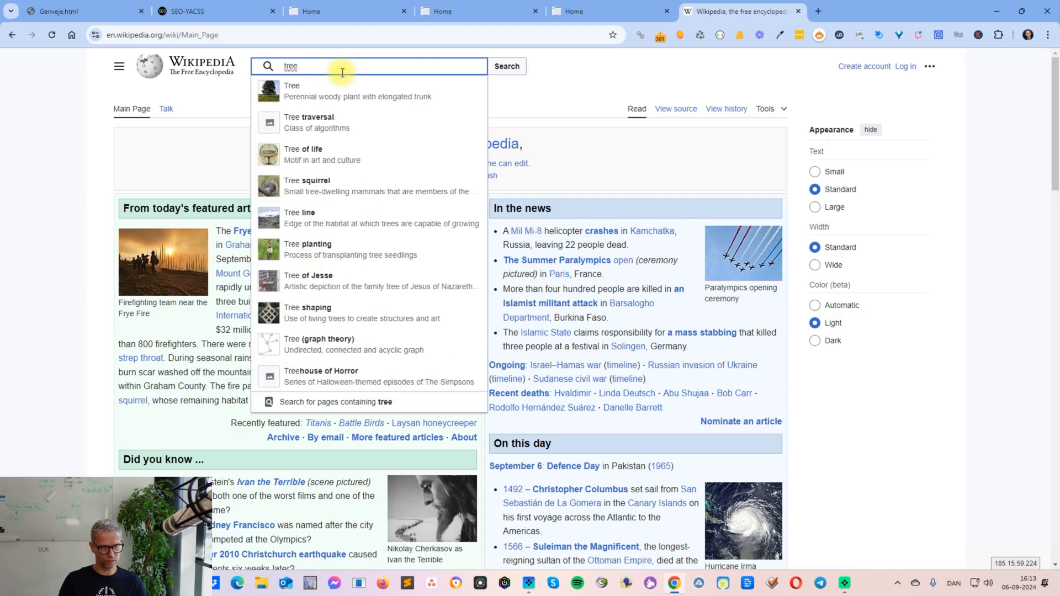
text(pru)
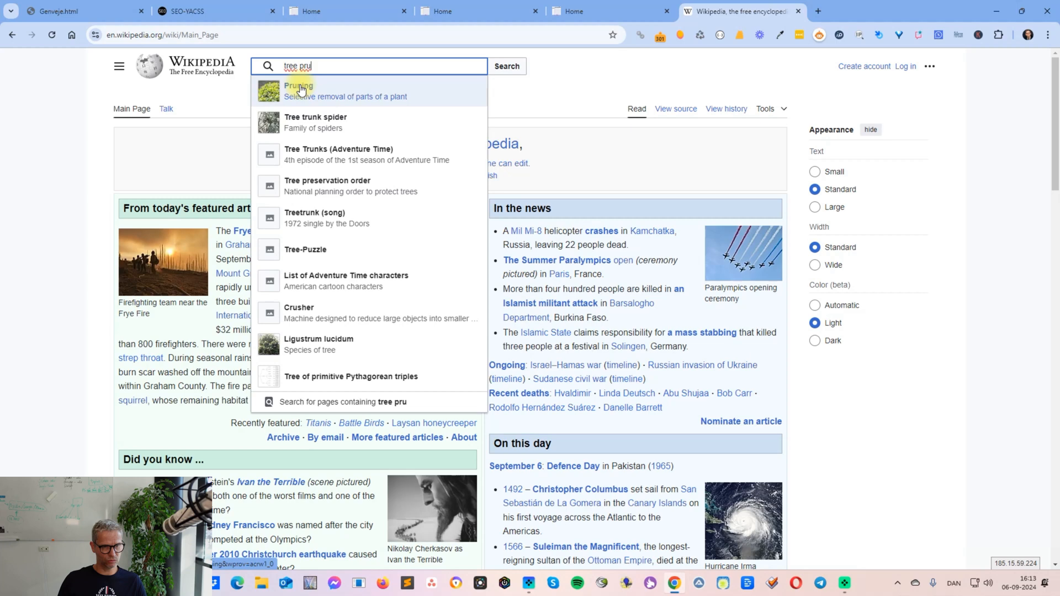
click(317, 95)
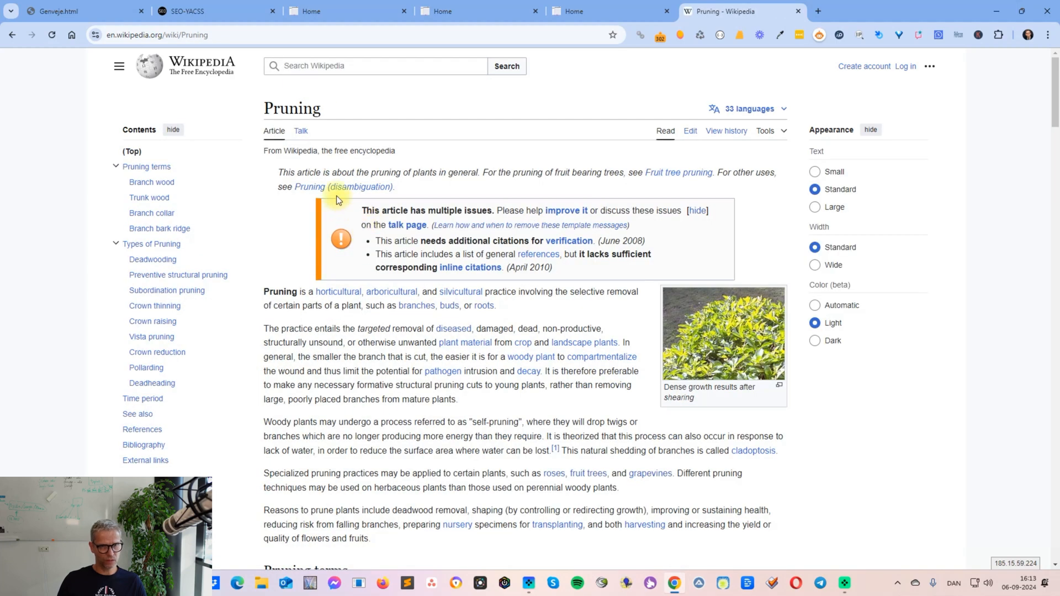
drag(336, 109, 264, 106)
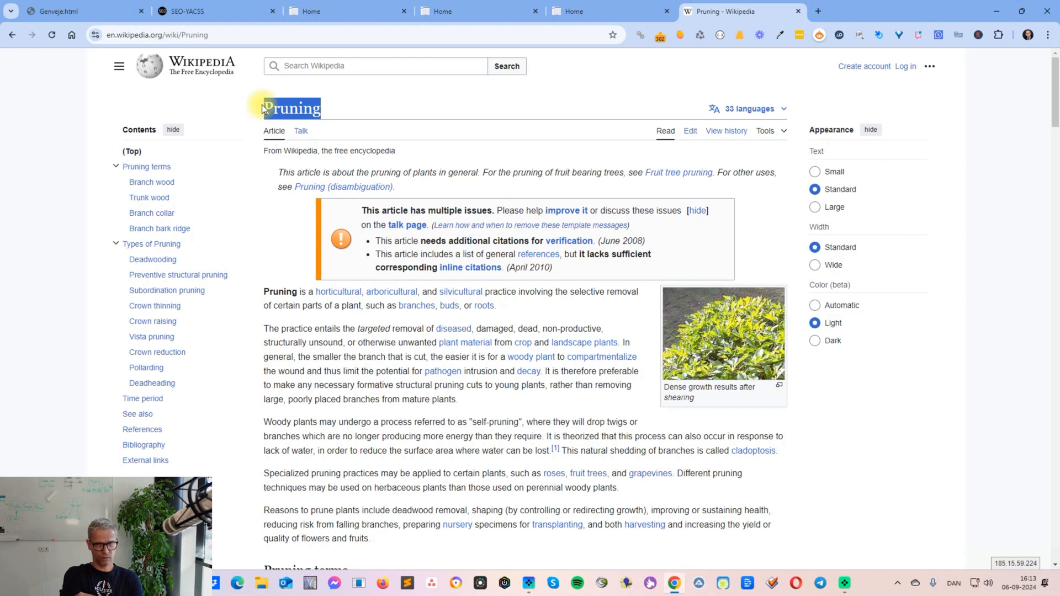
Copy the title of the linked "Fruit tree pruning" article into the Wiki Content block's keyword in the page builder
click(672, 174)
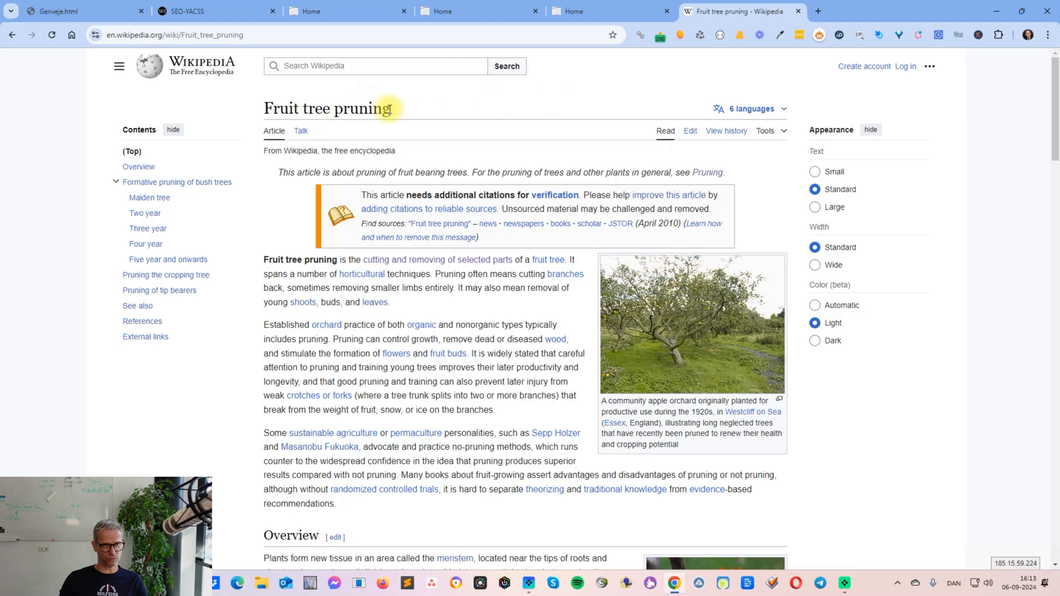
drag(393, 110, 266, 109)
right_click(280, 112)
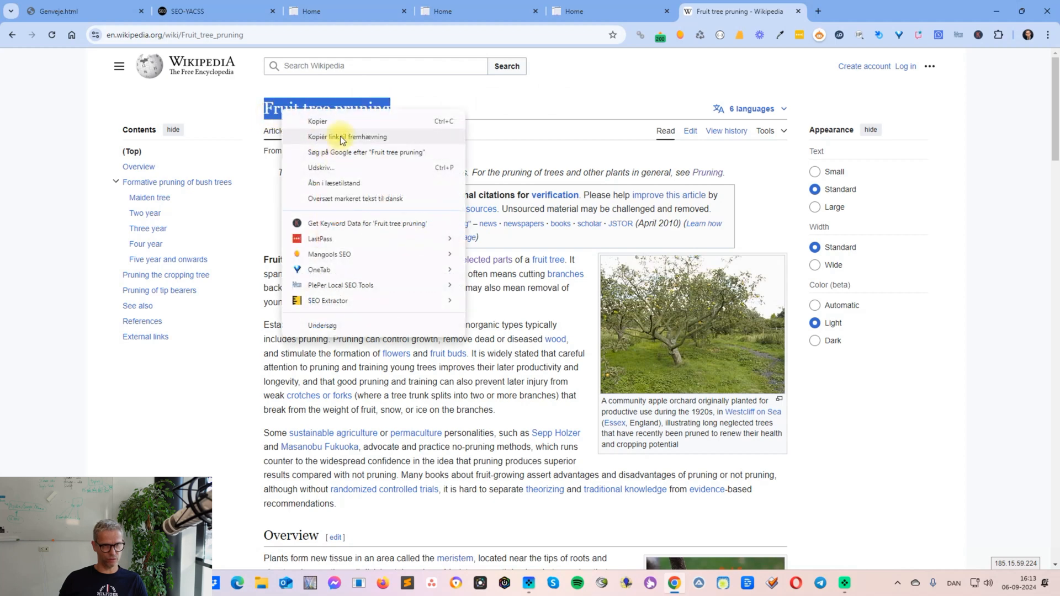
click(339, 123)
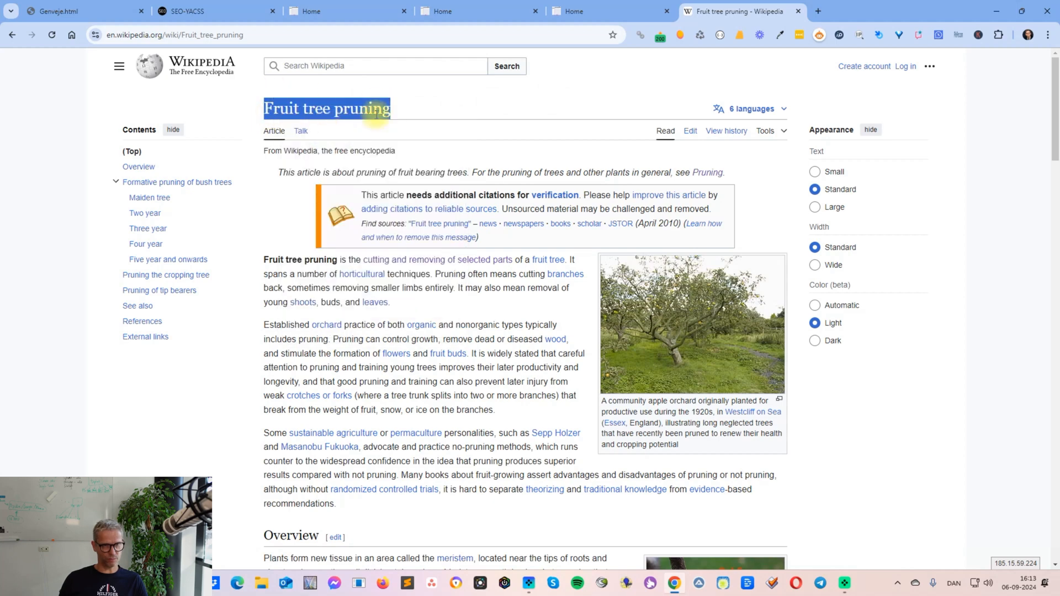
click(221, 14)
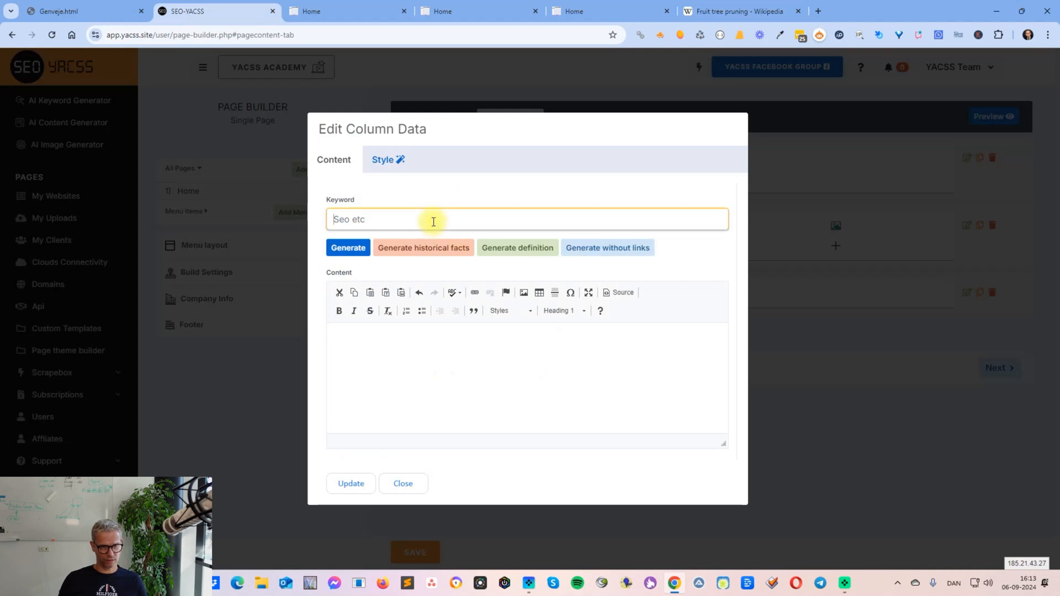
key(ctrl+v)
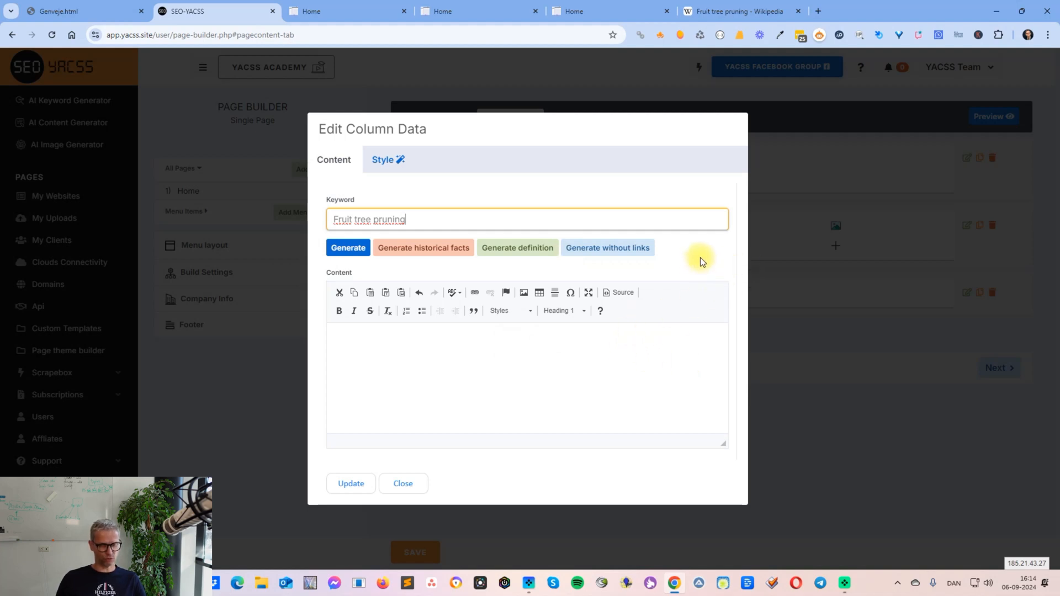
Generate the standard wiki content for the keyword, review it and update the third section's column with it
click(344, 249)
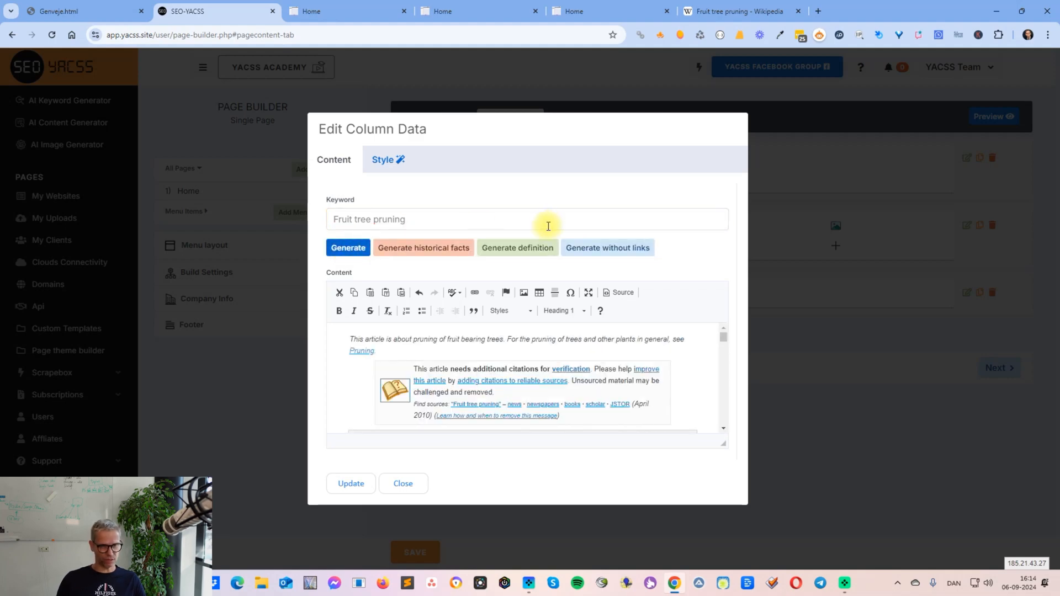
scroll(644, 396, down, 5)
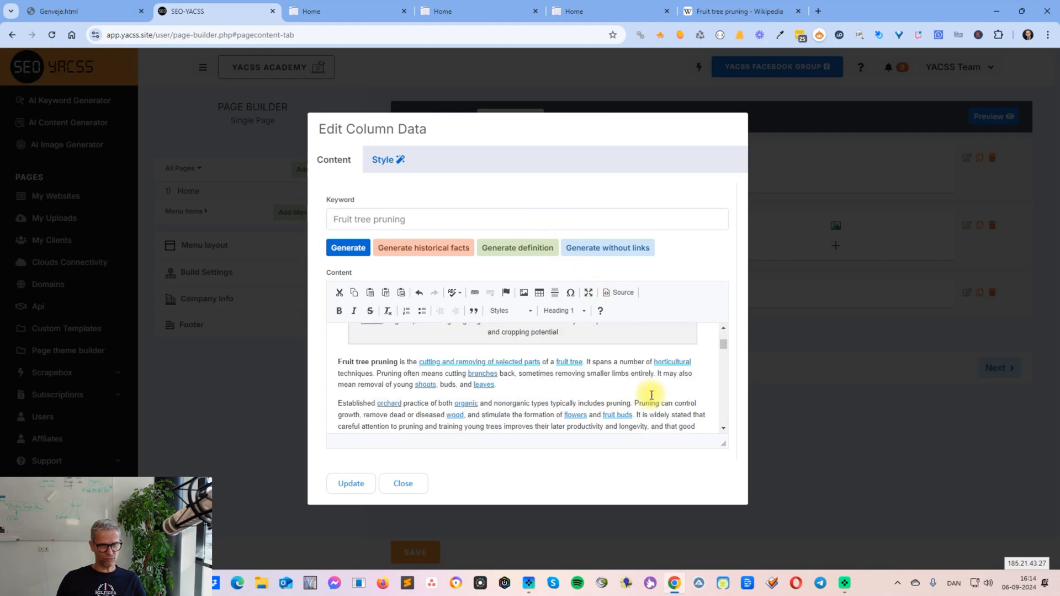
scroll(651, 396, down, 15)
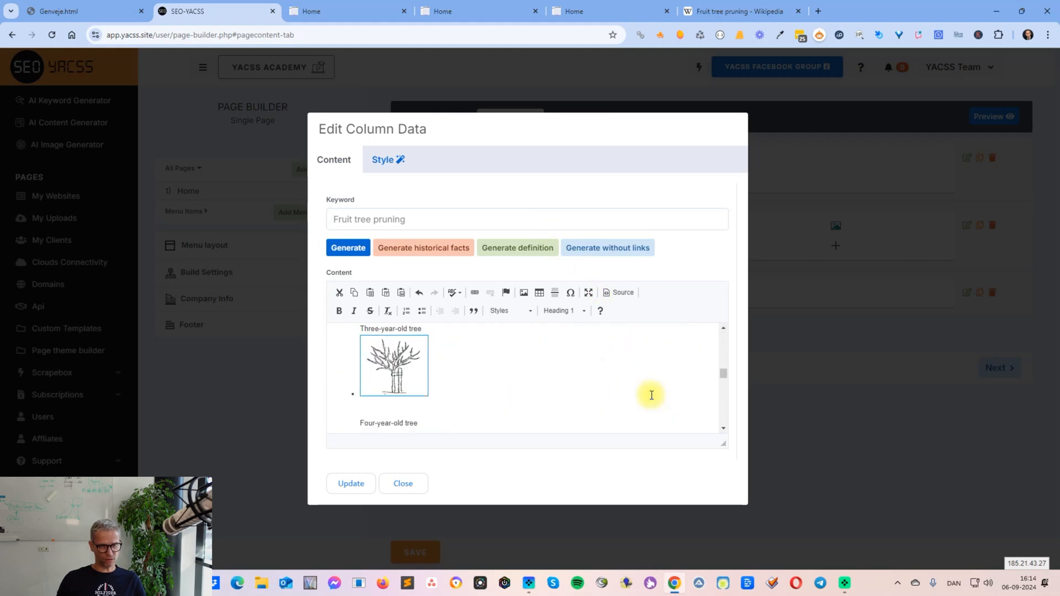
scroll(649, 396, down, 15)
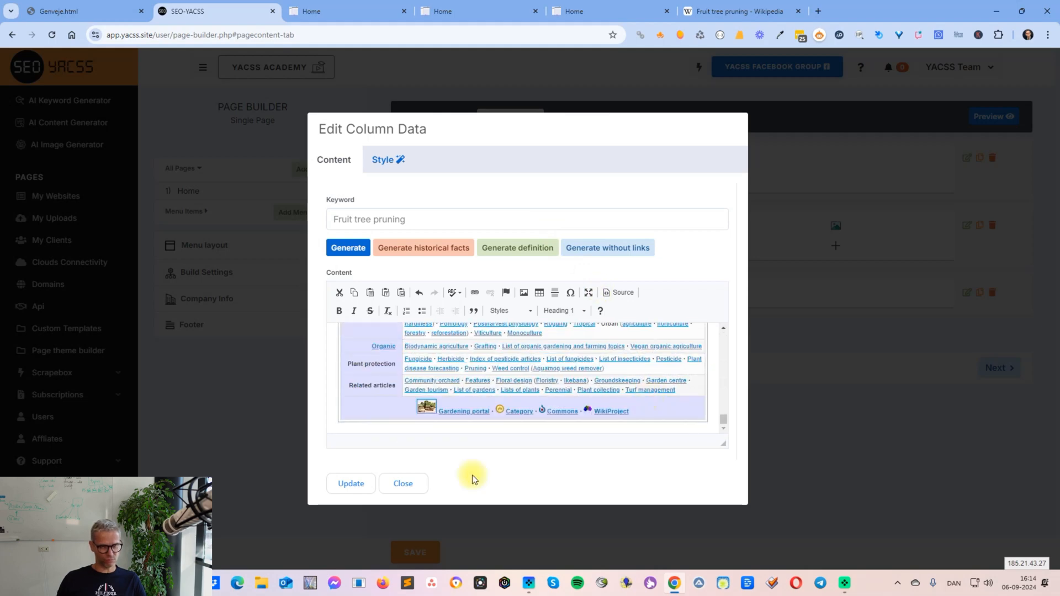
click(337, 493)
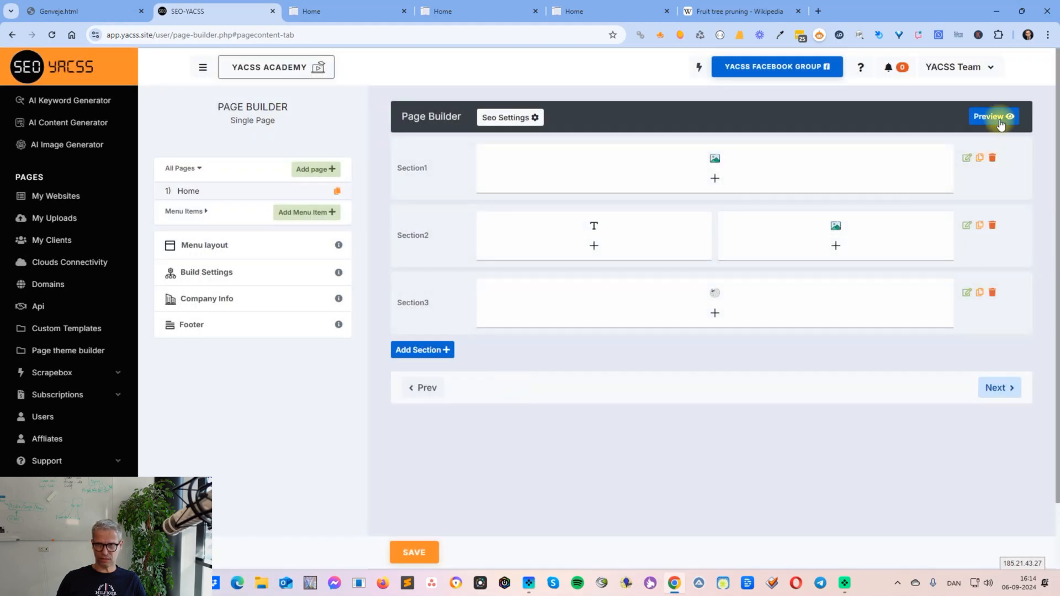
Preview the Home page, look through the Wikipedia content in the third section and return to the page builder
click(1001, 118)
scroll(931, 329, down, 15)
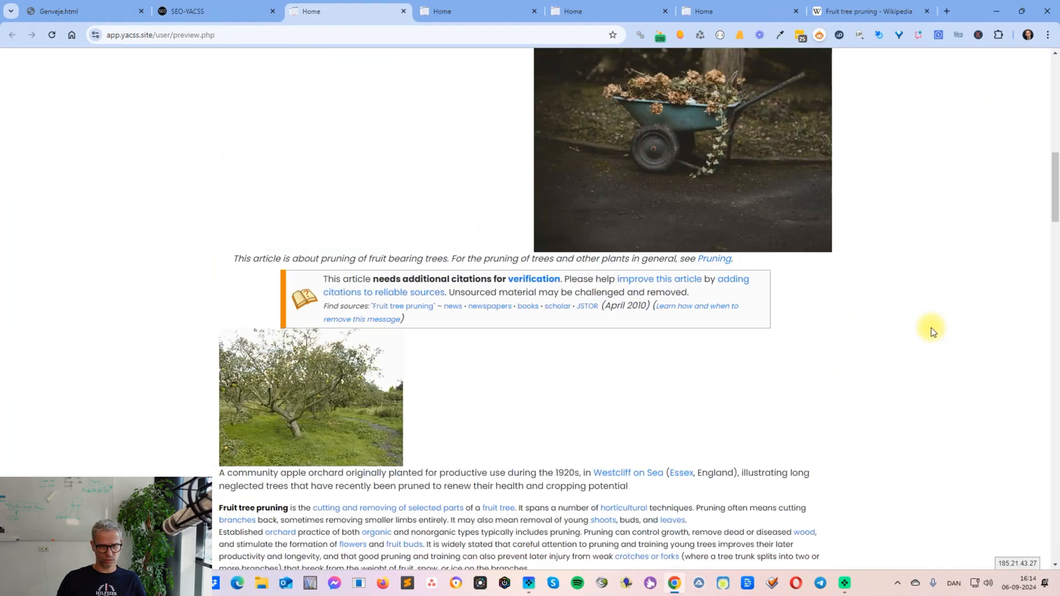
scroll(931, 330, down, 20)
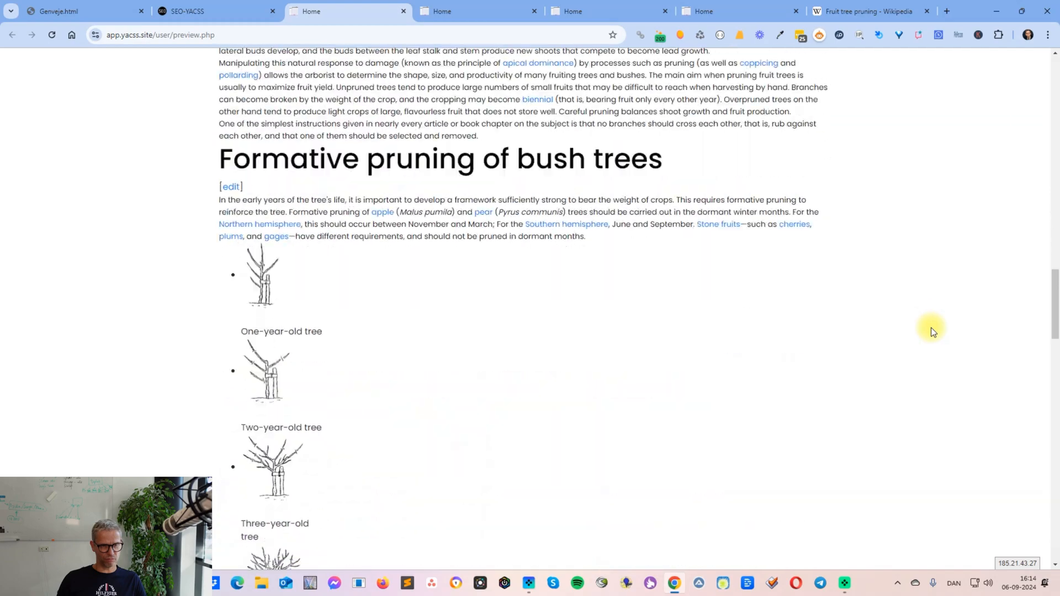
scroll(931, 331, down, 20)
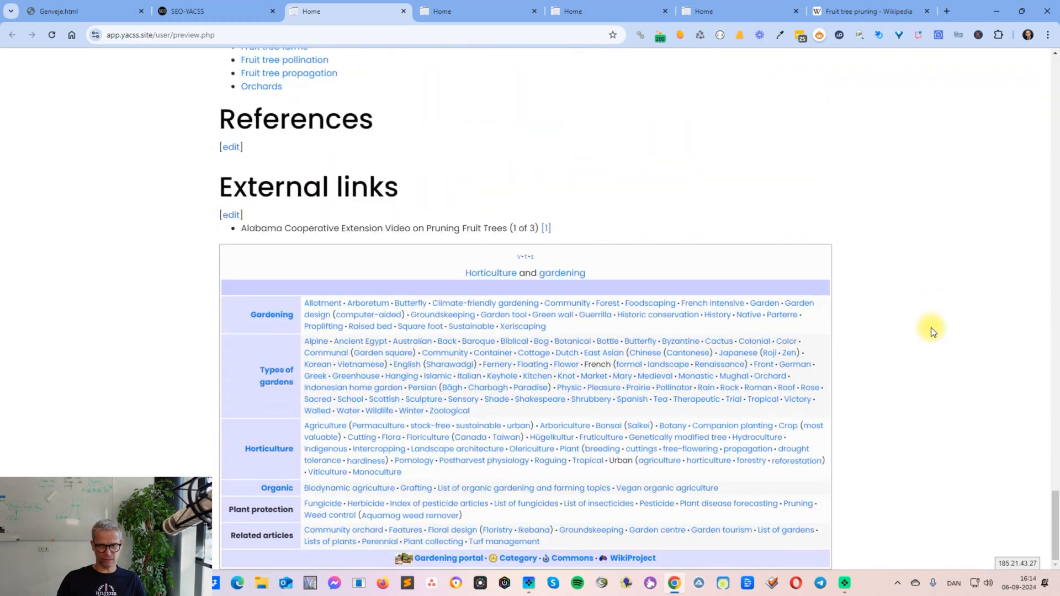
scroll(932, 326, up, 20)
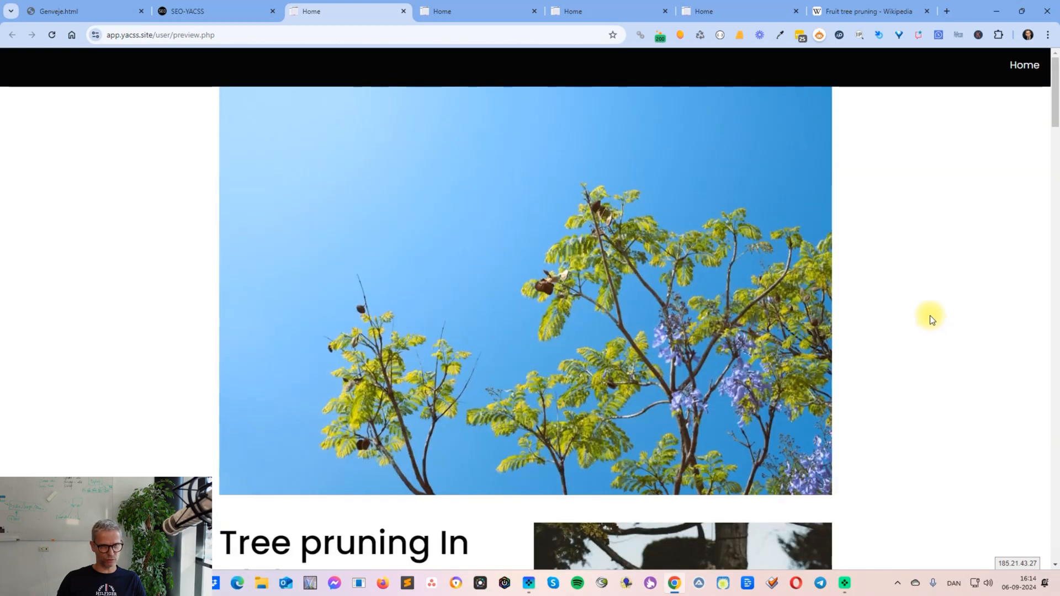
click(214, 11)
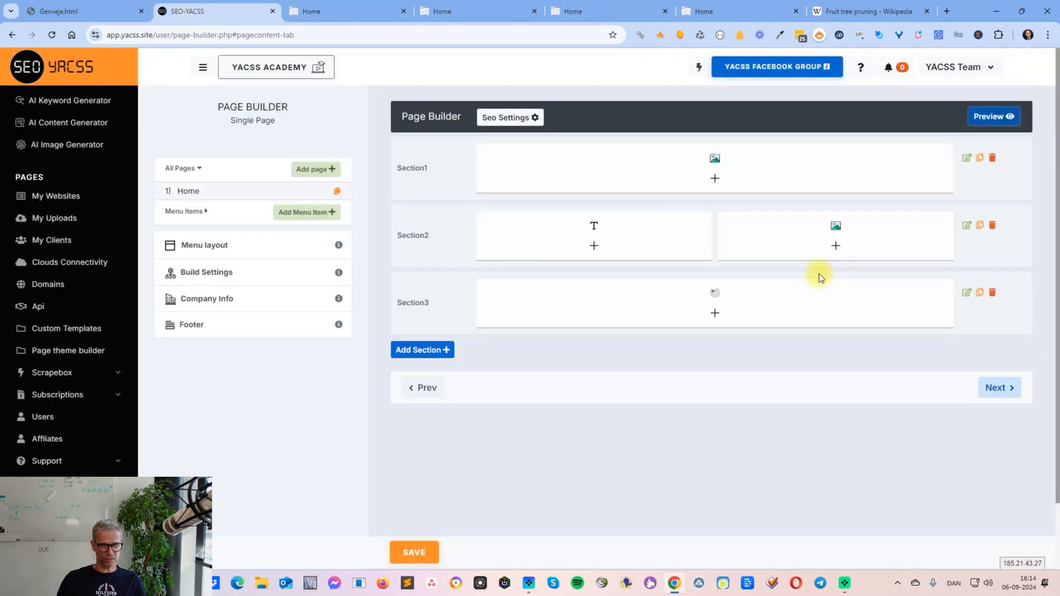
Add a fourth one-column section with a boxed background and place a Wiki Content block in it
click(423, 351)
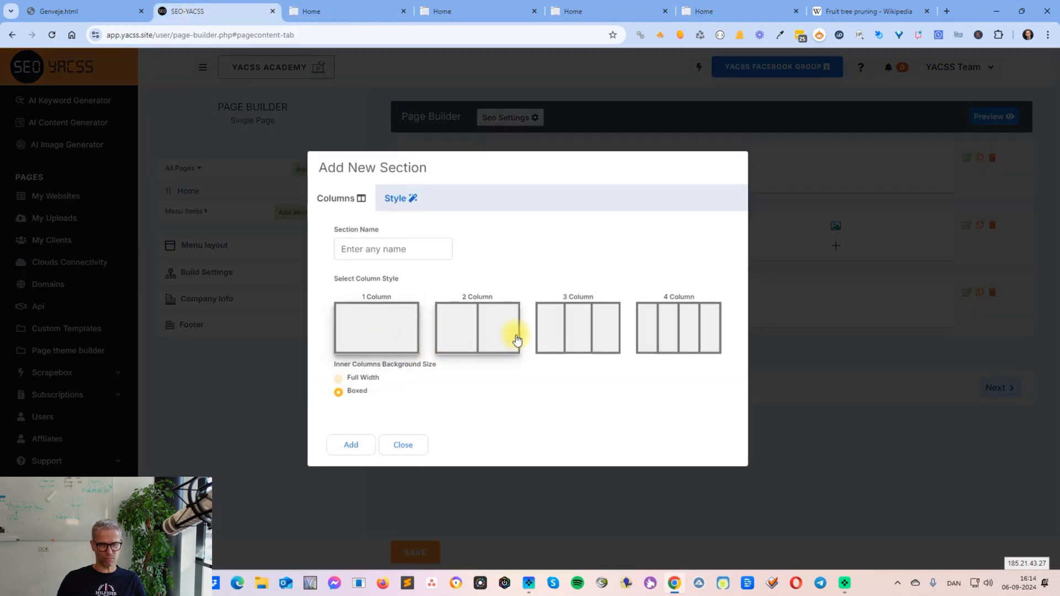
click(351, 445)
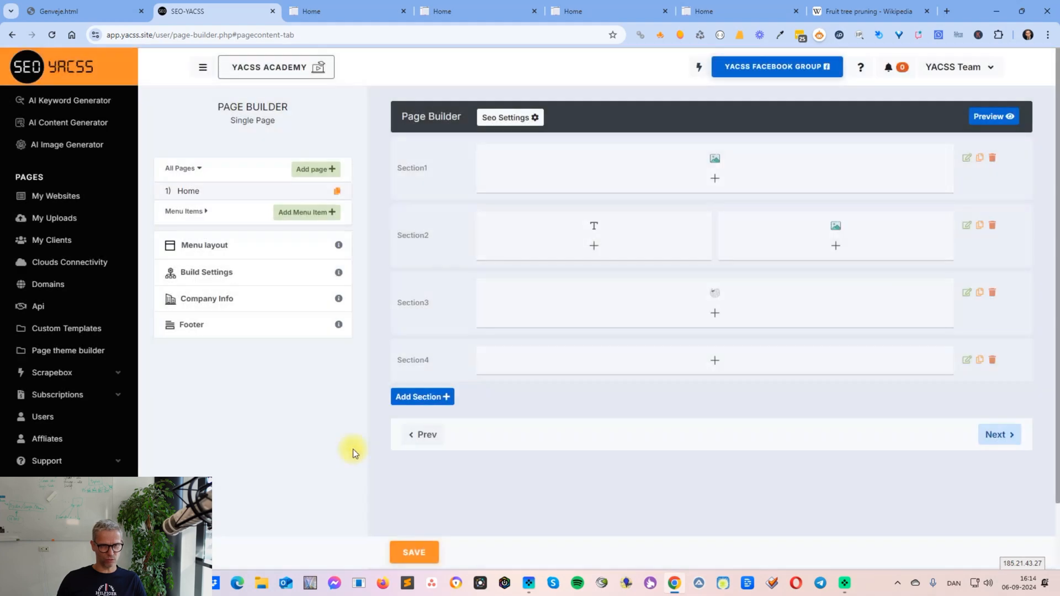
click(715, 360)
click(683, 350)
Set the Wiki Content keyword to "Fruit tree pruning" and generate a definition for it
click(403, 217)
key(ctrl+v)
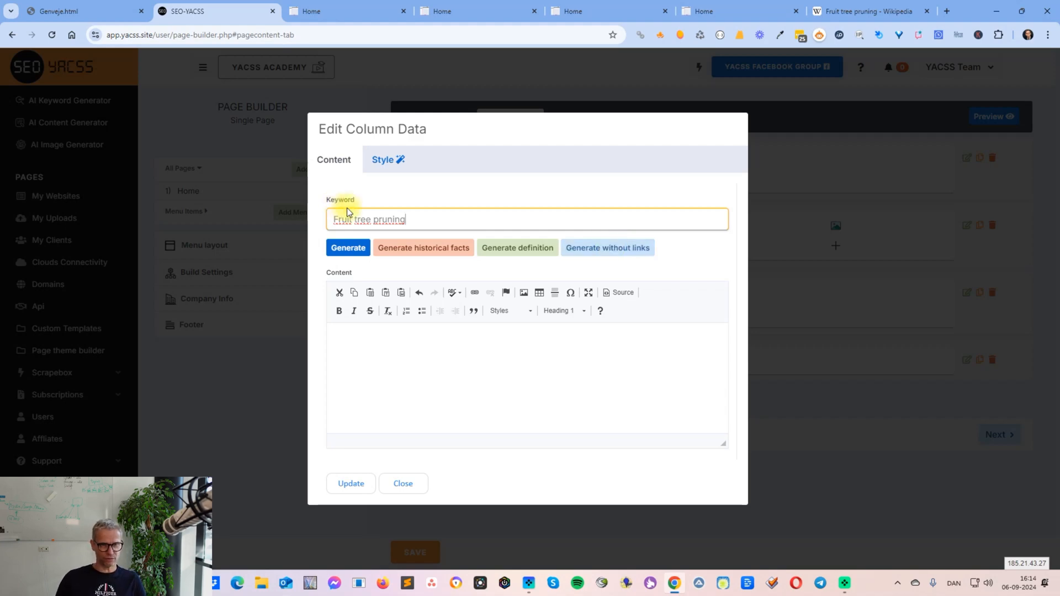
click(522, 249)
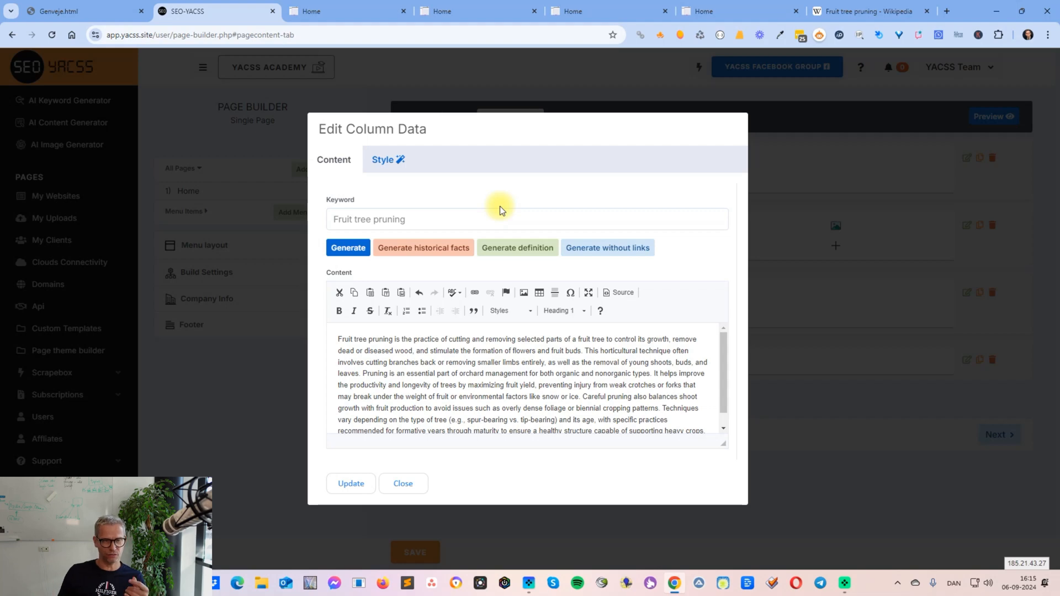
Insert the title "Definition of tree pruning" above the generated text and format it as Heading 2
click(350, 343)
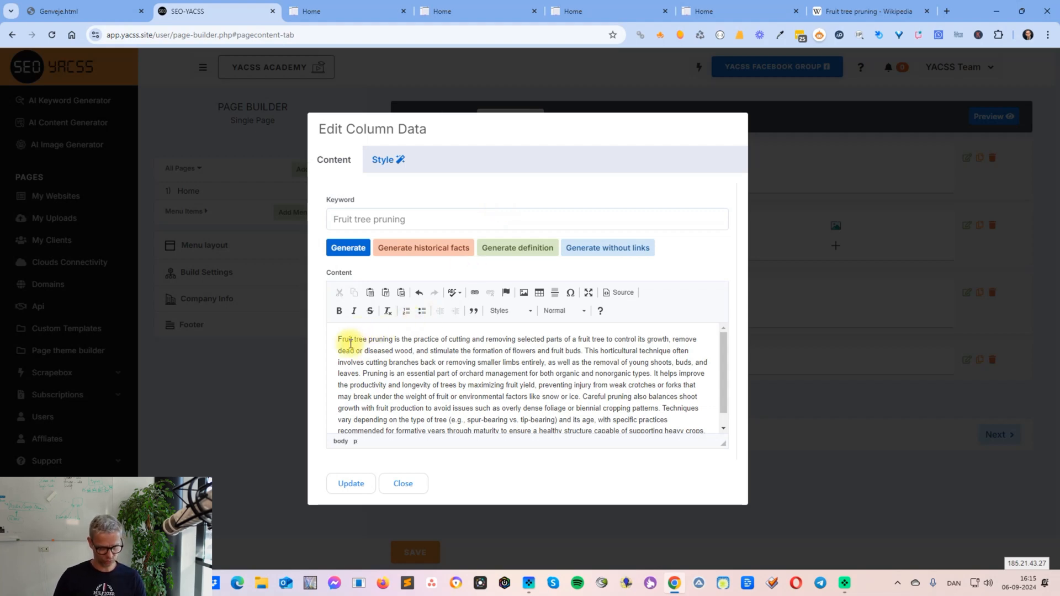
key(Return)
text(Definition)
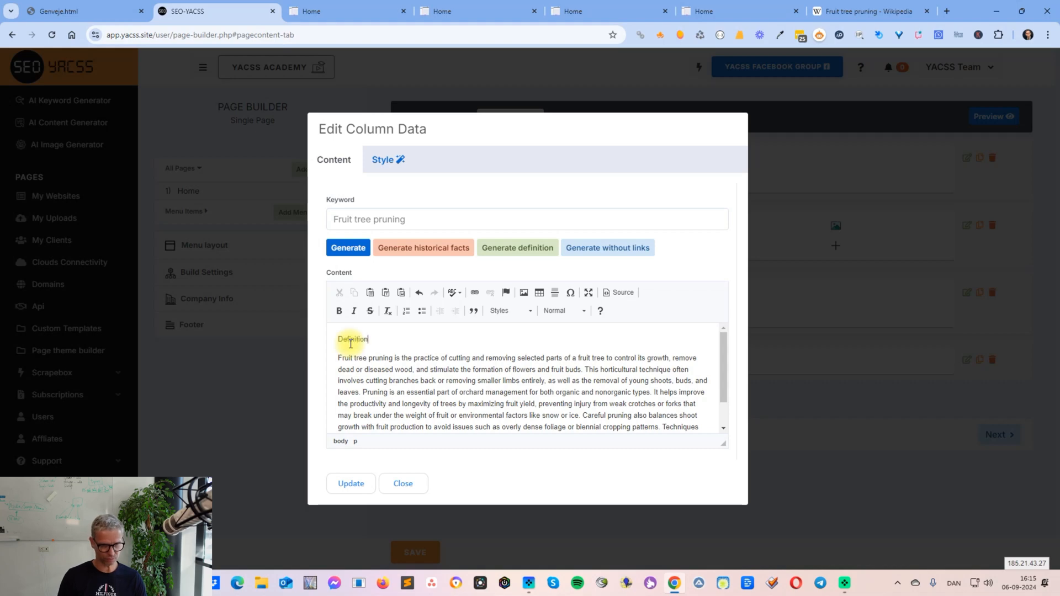
text( of tree pruning)
triple_click(350, 344)
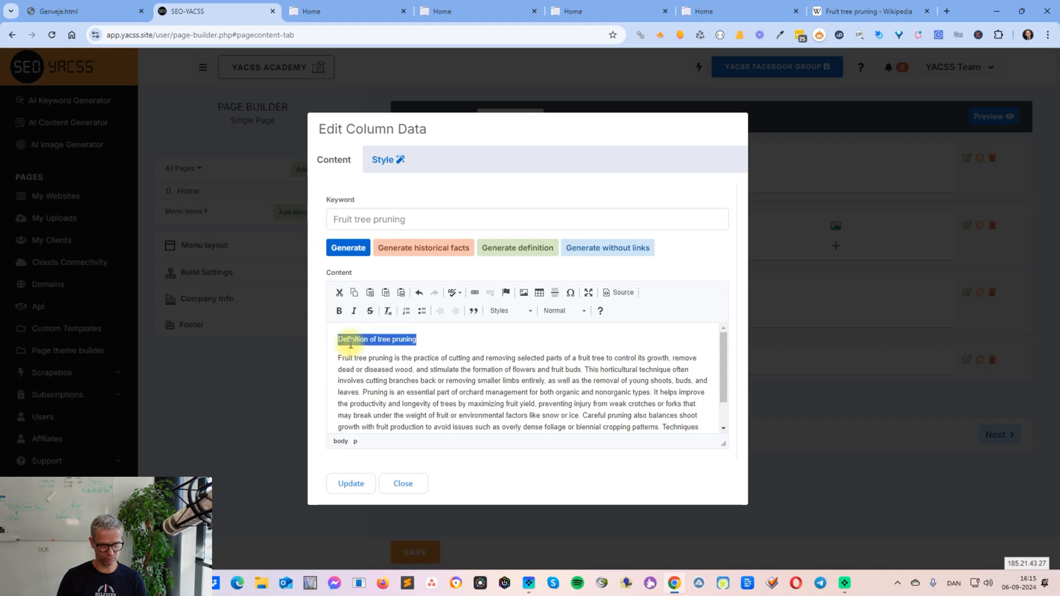
click(578, 310)
click(585, 391)
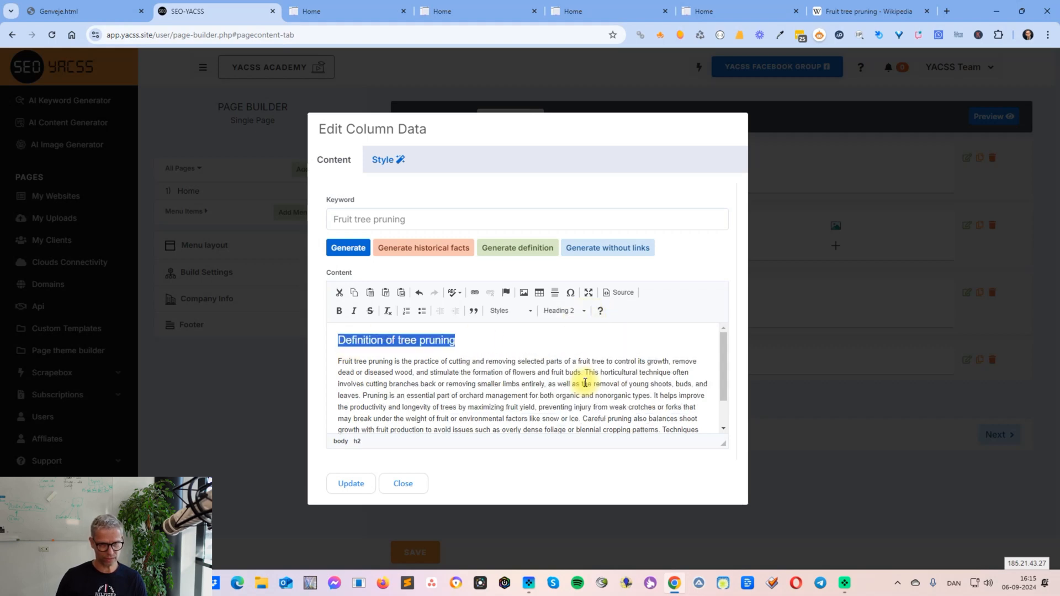
click(455, 356)
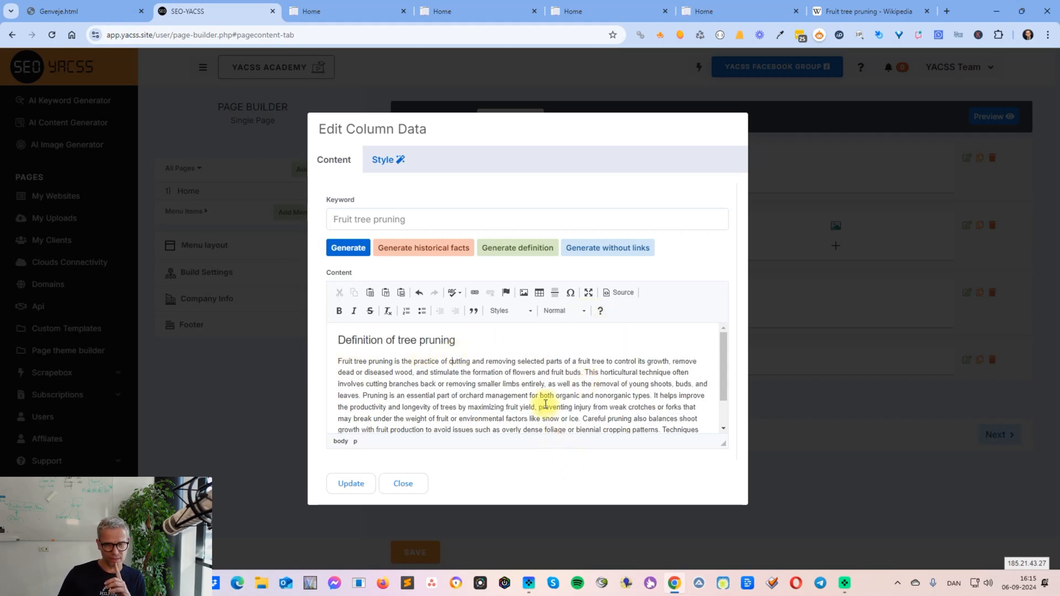
Read through the definition text and update the fourth section's column with it
scroll(546, 405, down, 2)
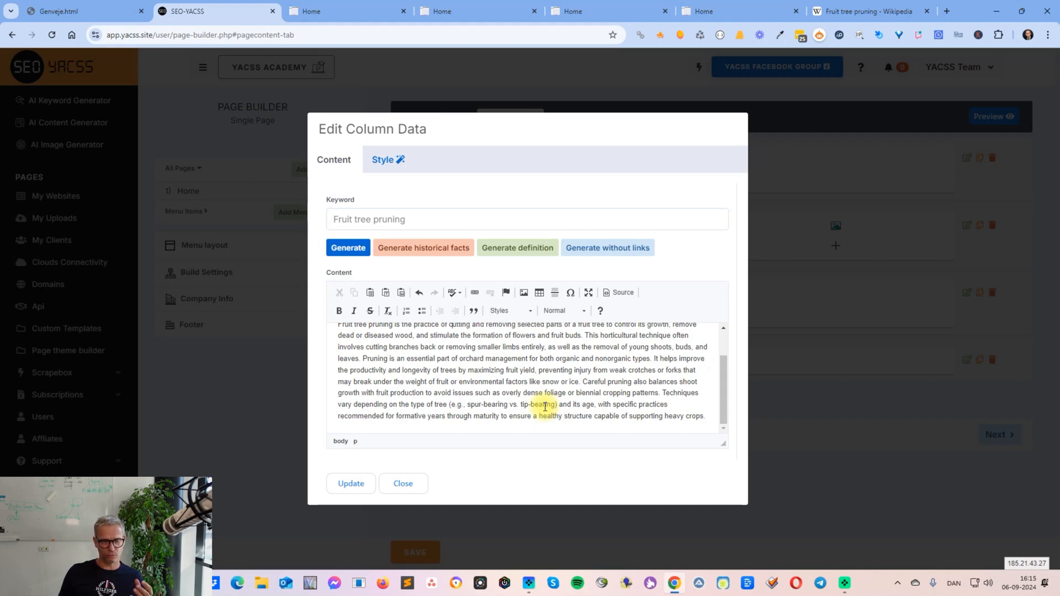
scroll(558, 354, up, 3)
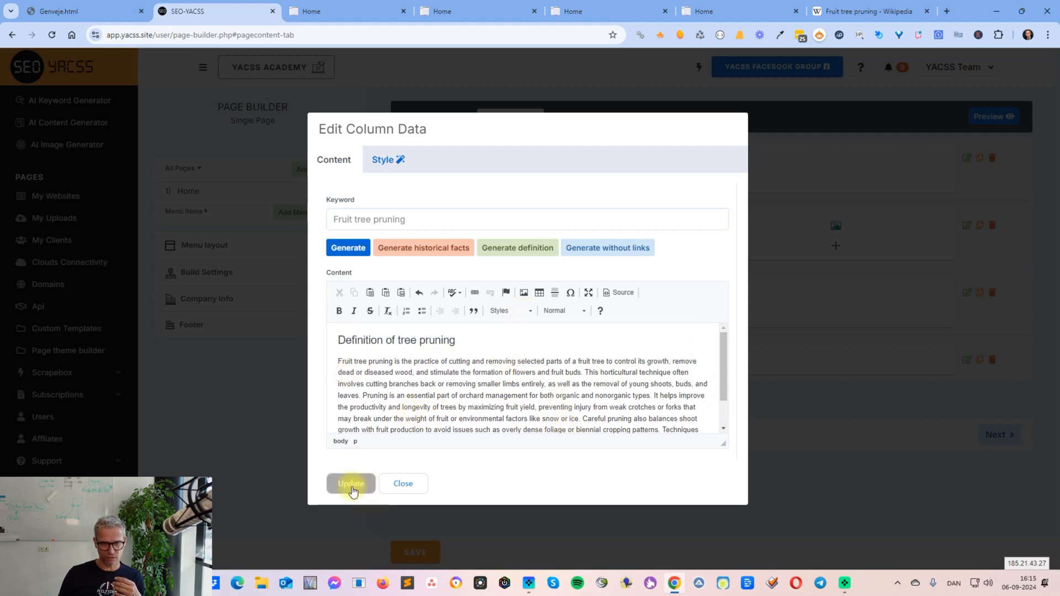
click(351, 484)
Preview the Home page, examine the definition section below the Wikipedia article and return to the page builder
click(1014, 116)
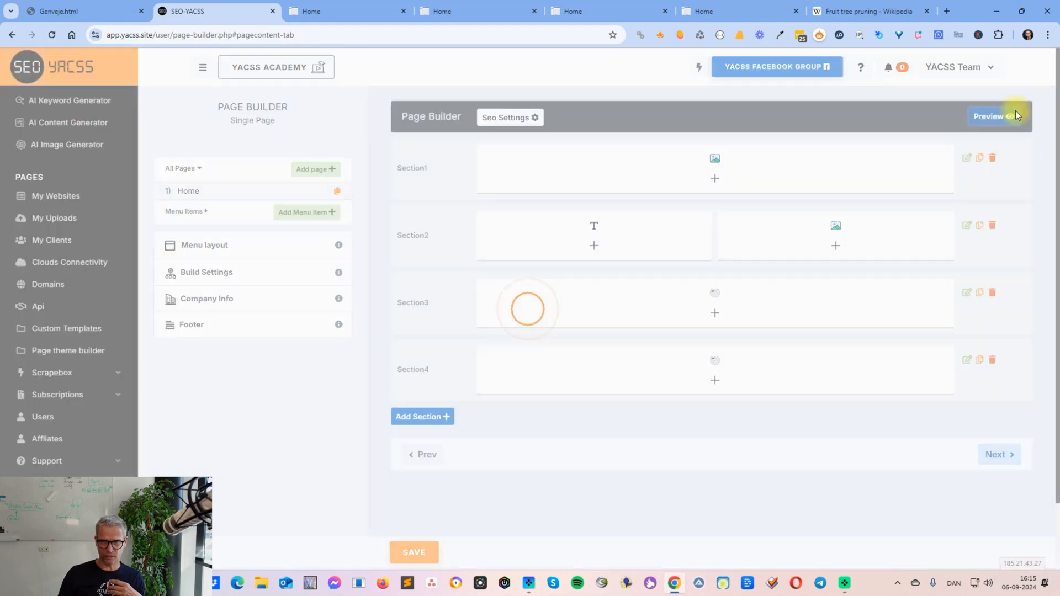
scroll(810, 306, down, 10)
scroll(812, 298, down, 20)
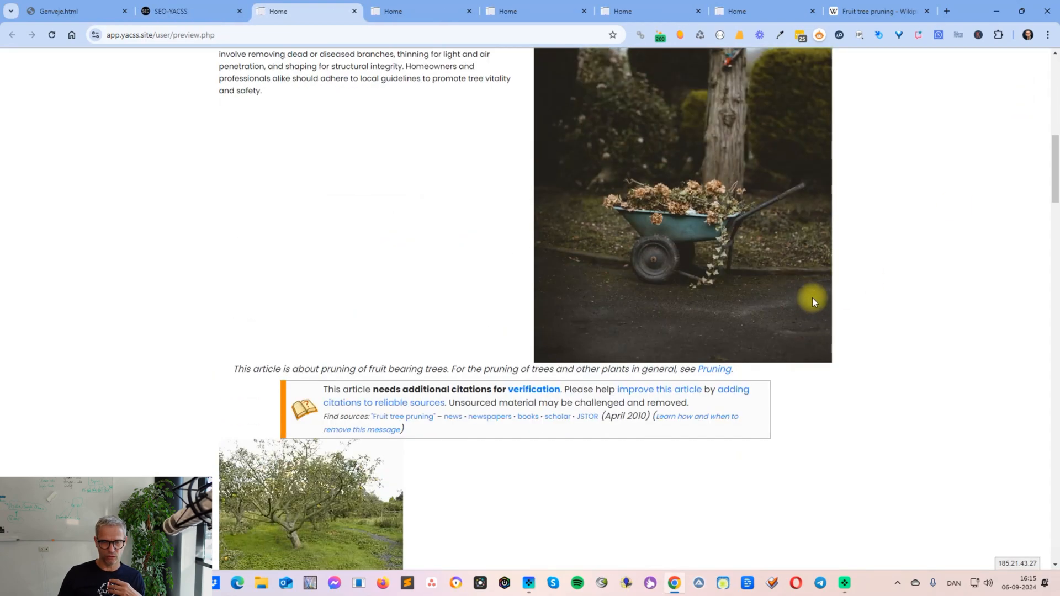
scroll(814, 293, down, 20)
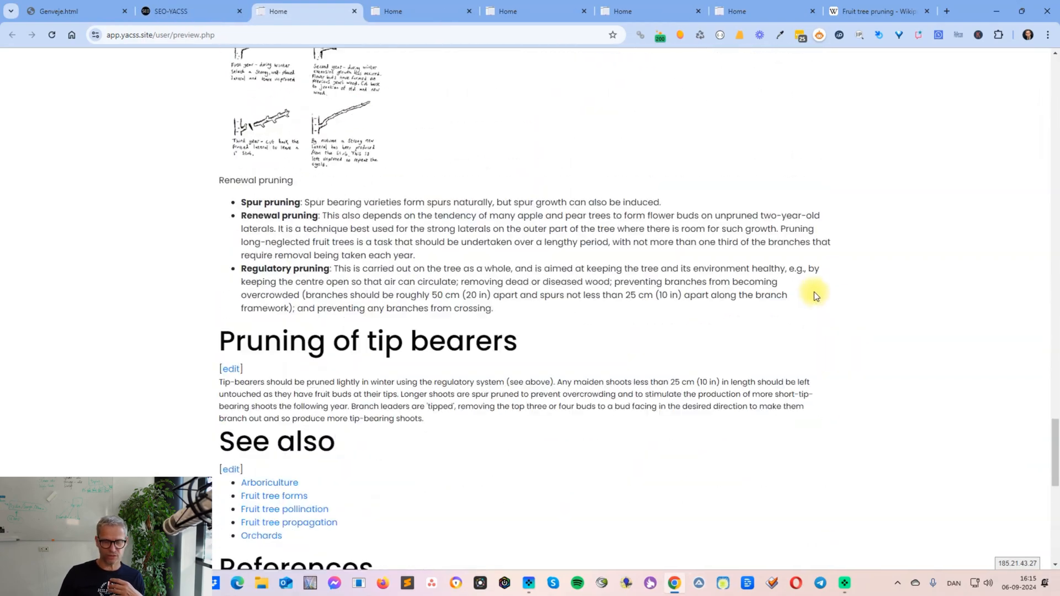
scroll(814, 296, down, 1)
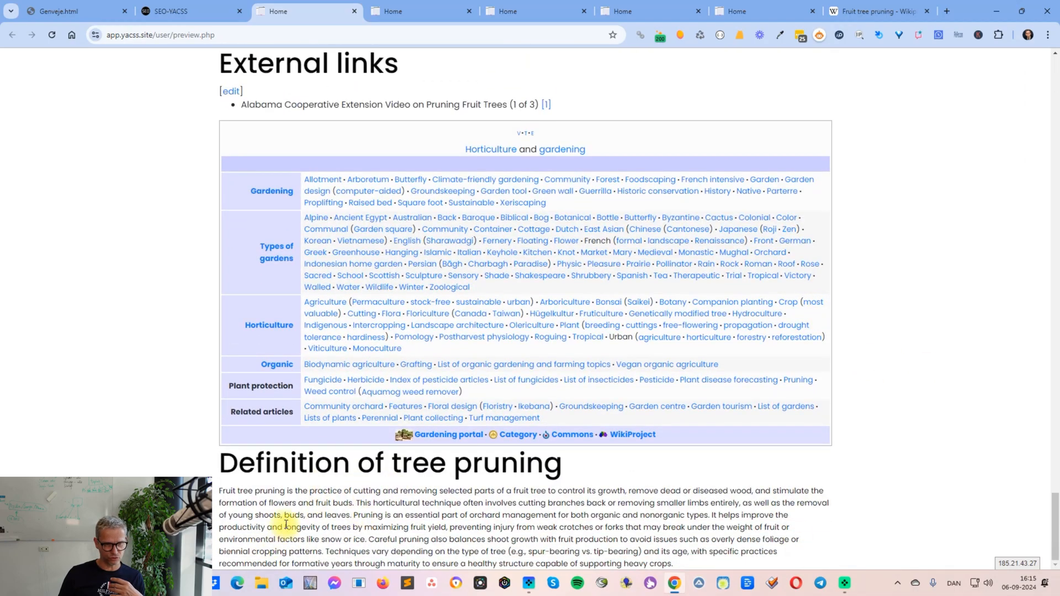
drag(362, 500, 469, 525)
click(586, 546)
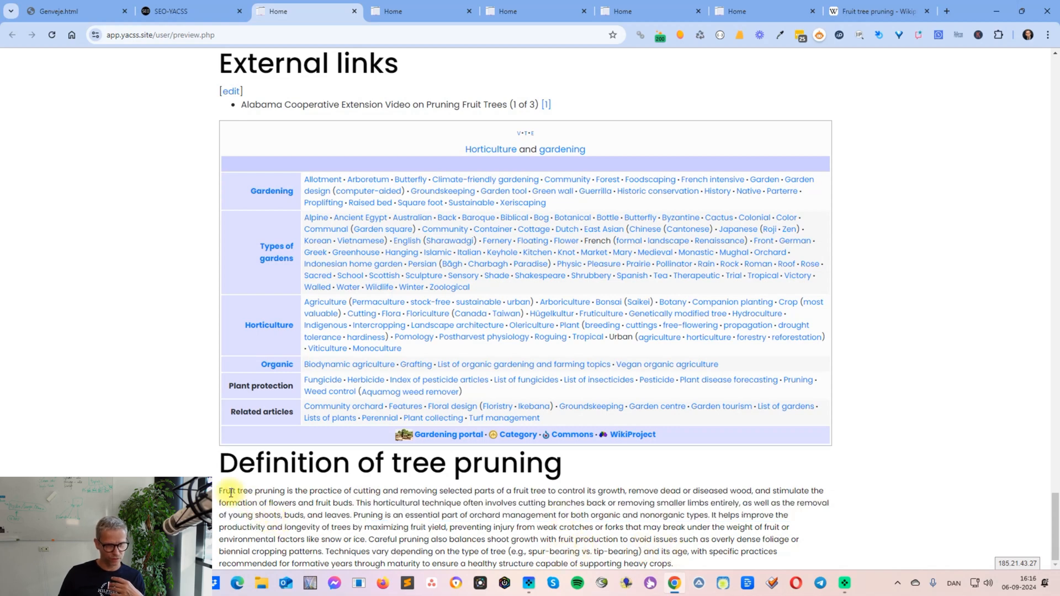
drag(233, 492, 248, 492)
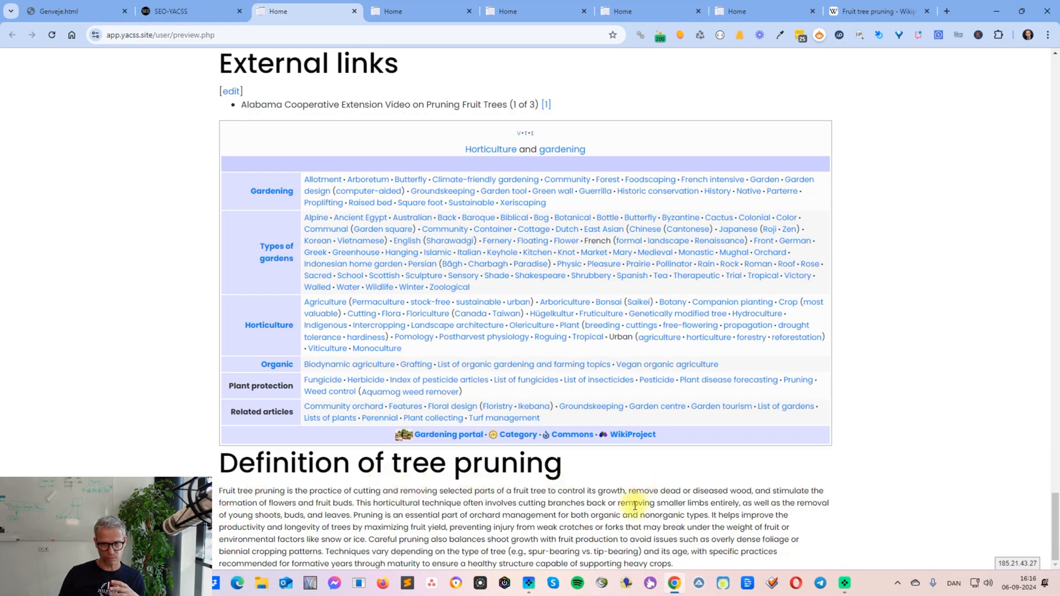
click(209, 15)
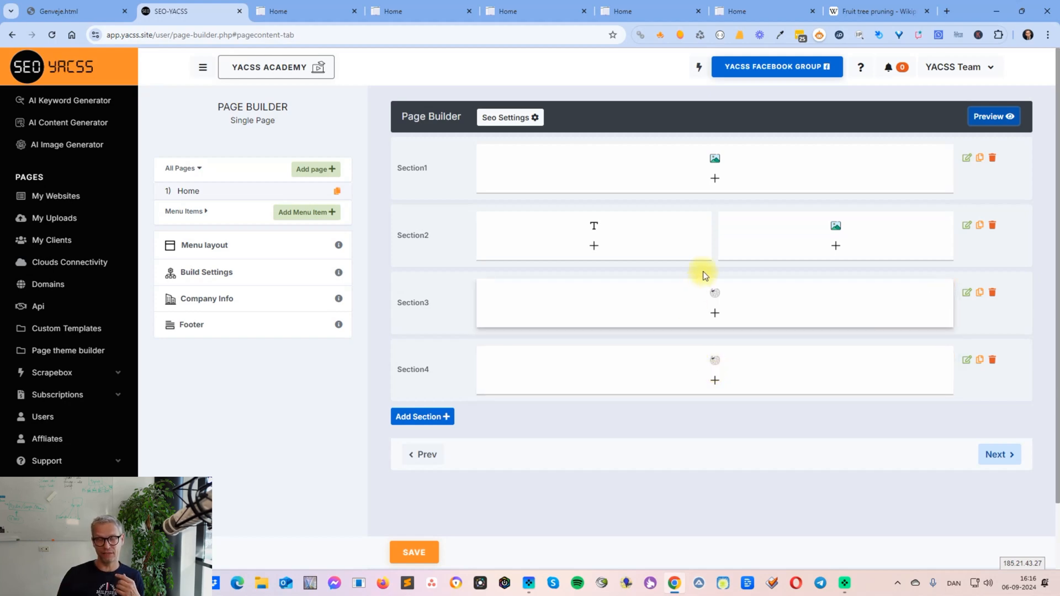
Add a fifth one-column section with a boxed background and place a Point Of Interest block in it
click(409, 418)
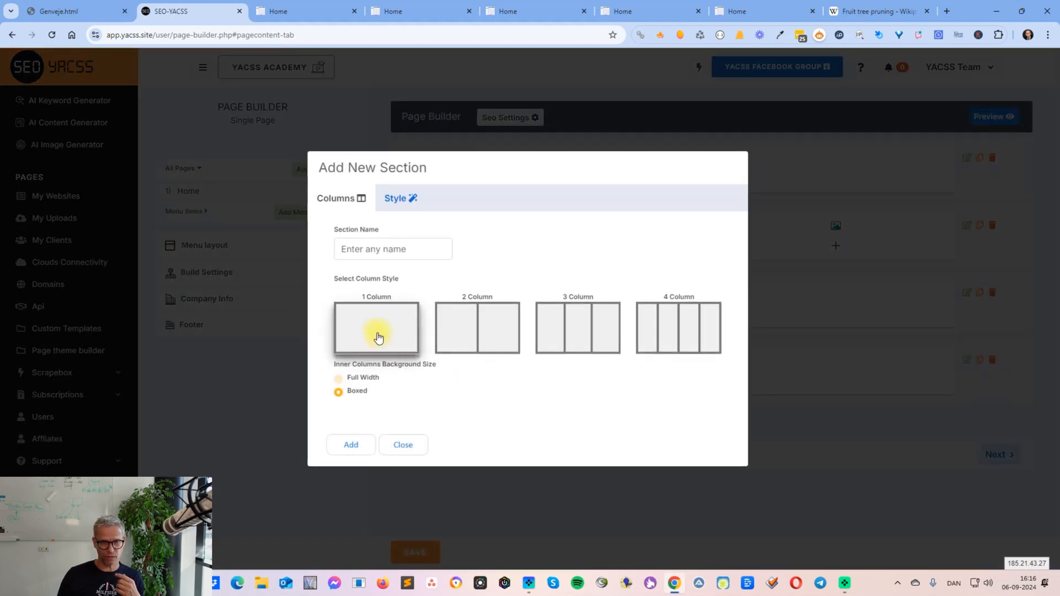
click(364, 443)
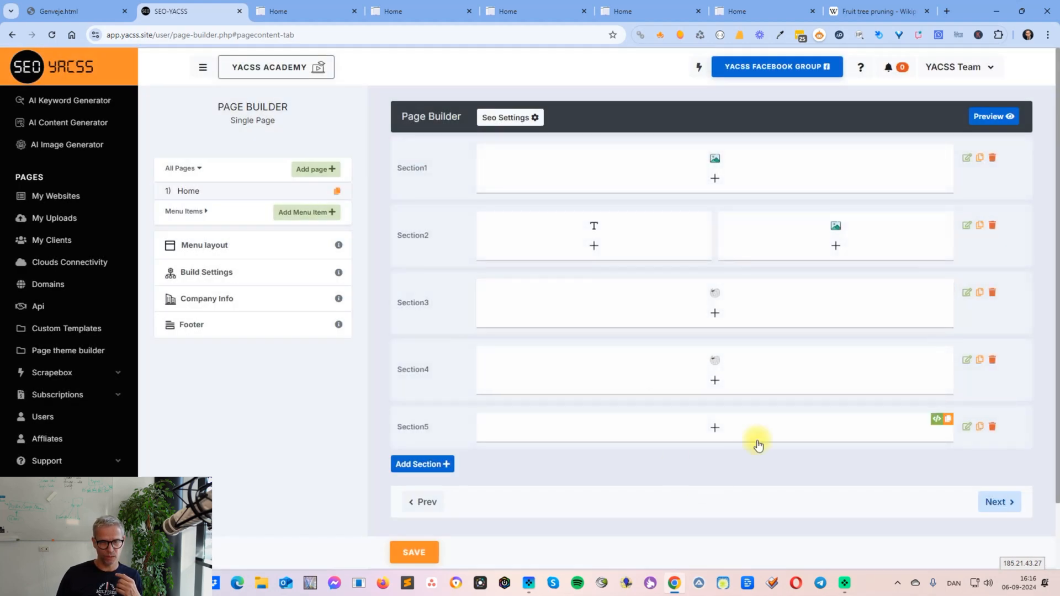
click(715, 428)
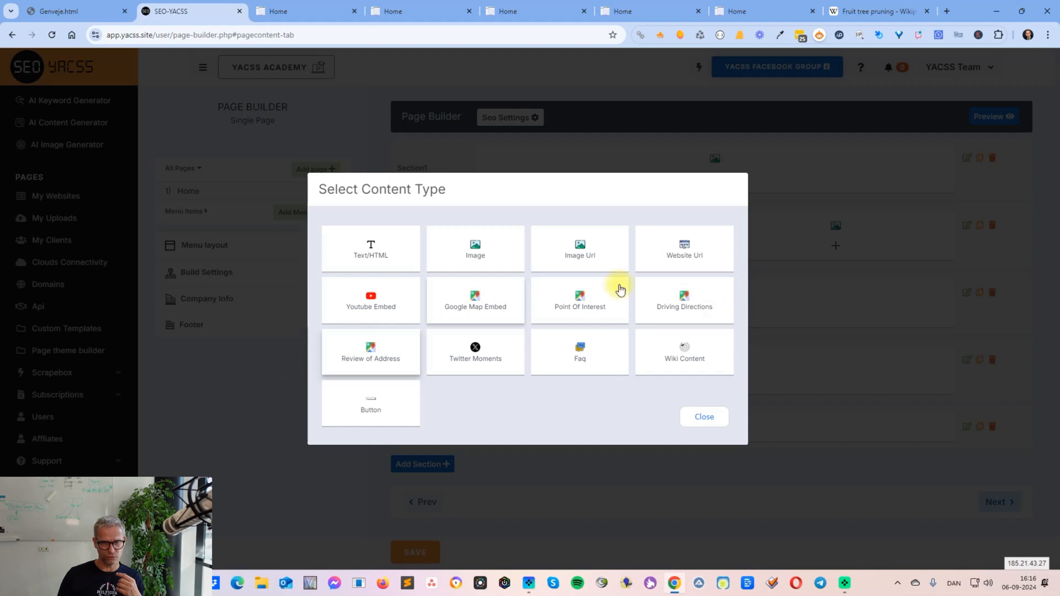
click(578, 301)
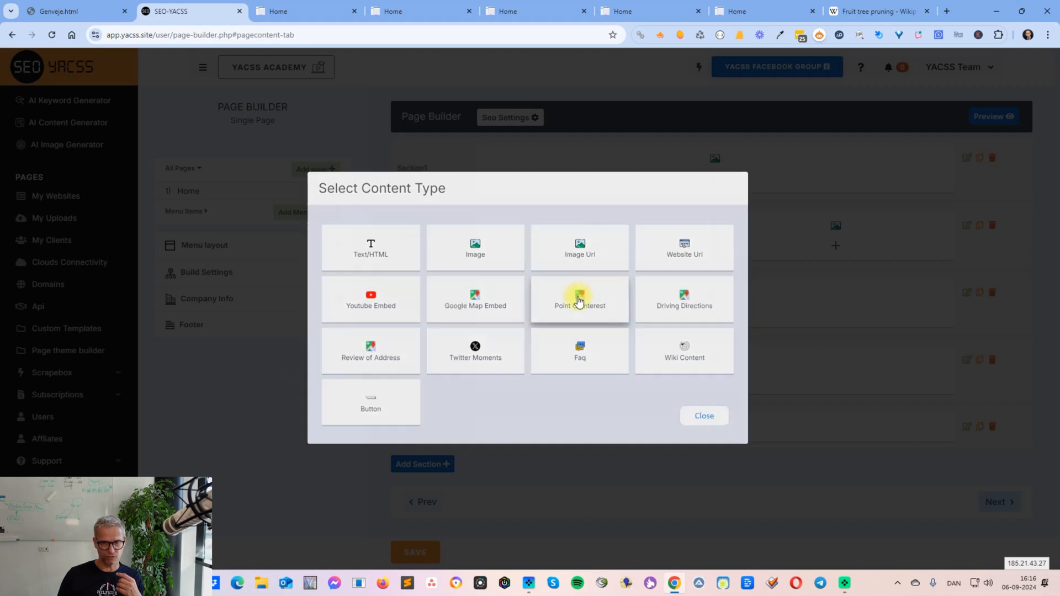
Generate points of interest for the city name "Alabama", review them and update the fifth section's column
click(377, 224)
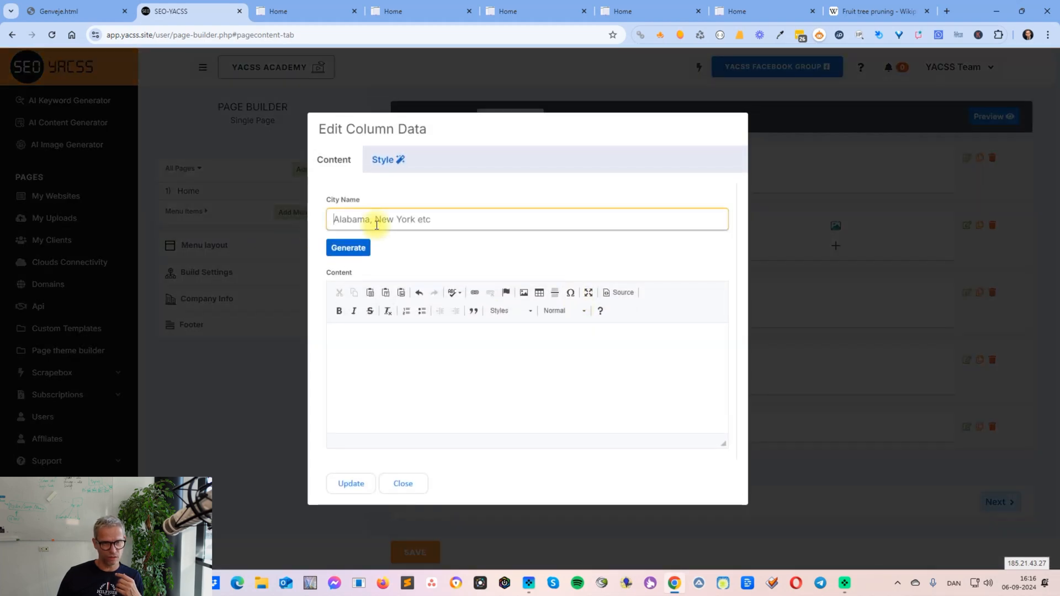
text(Alabama)
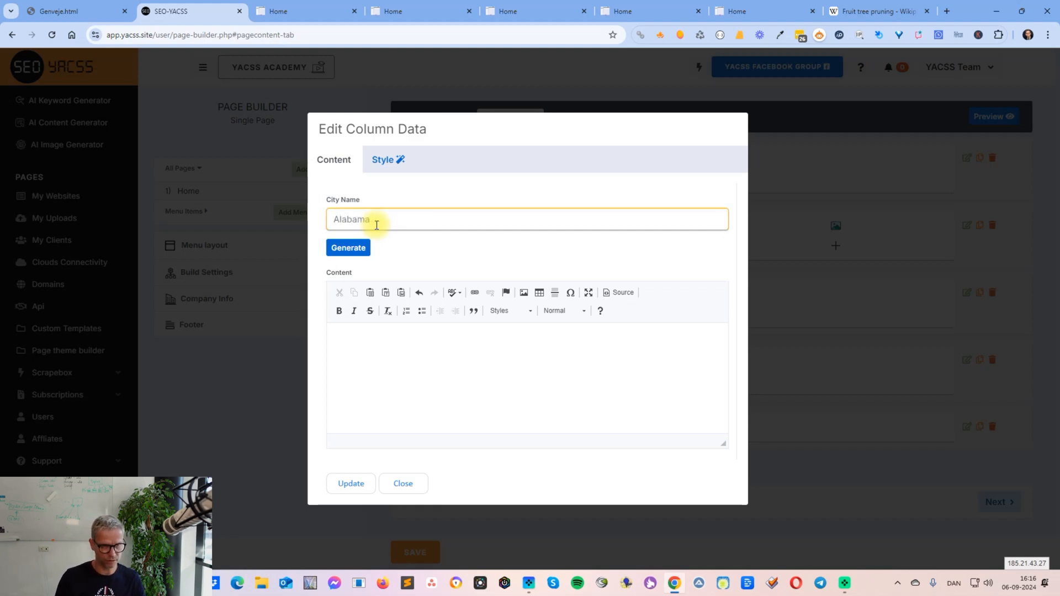
click(359, 247)
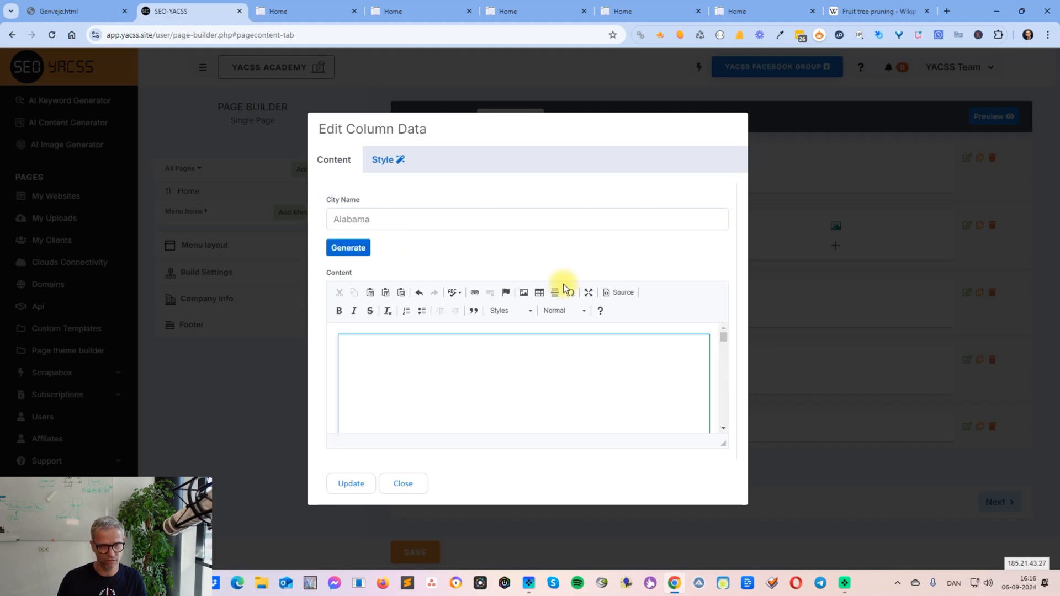
scroll(724, 345, down, 3)
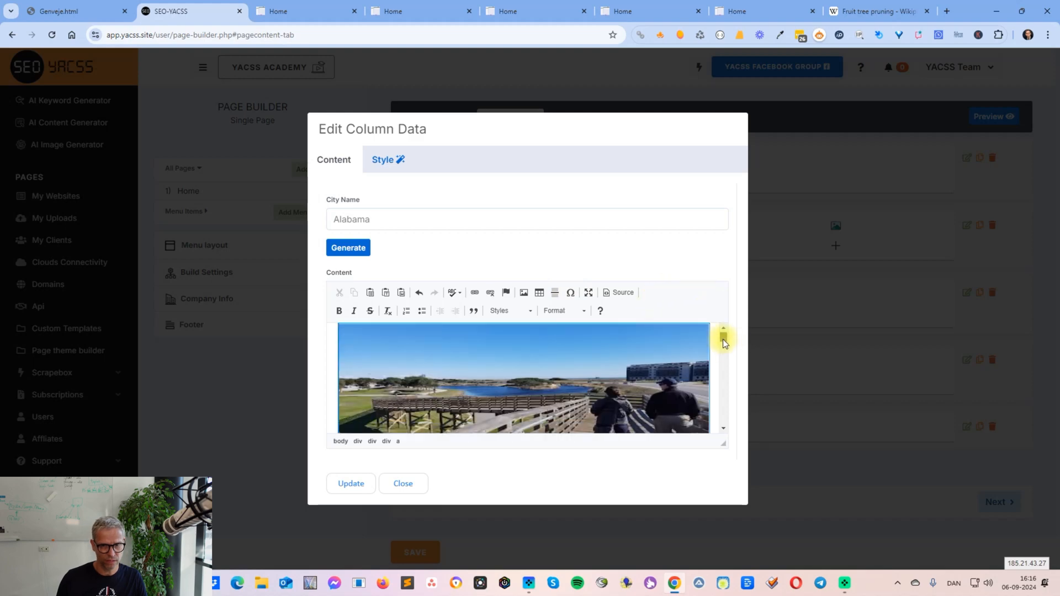
scroll(607, 411, down, 3)
scroll(613, 404, down, 5)
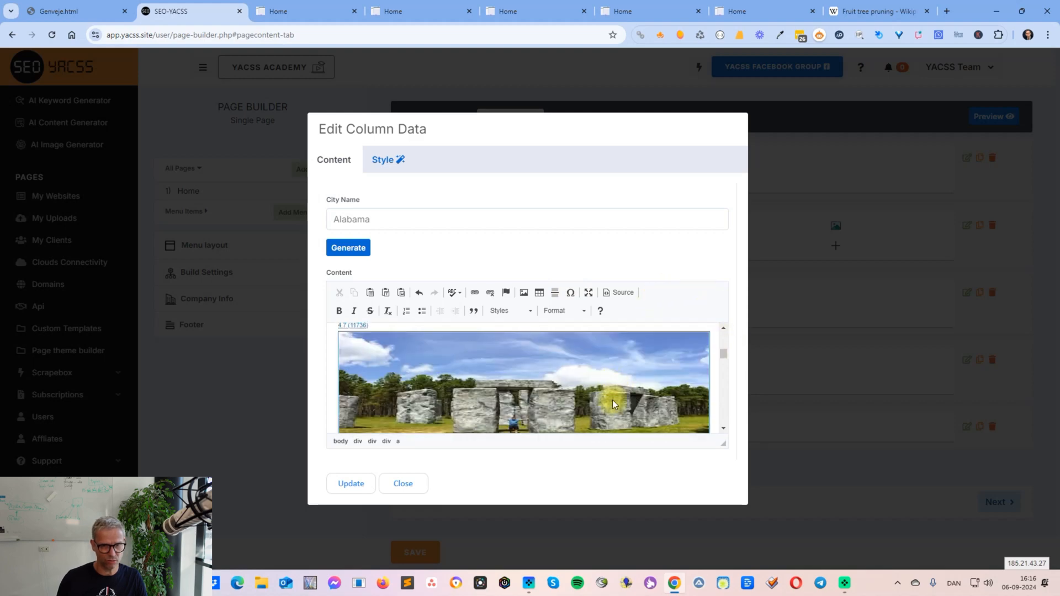
scroll(612, 400, up, 10)
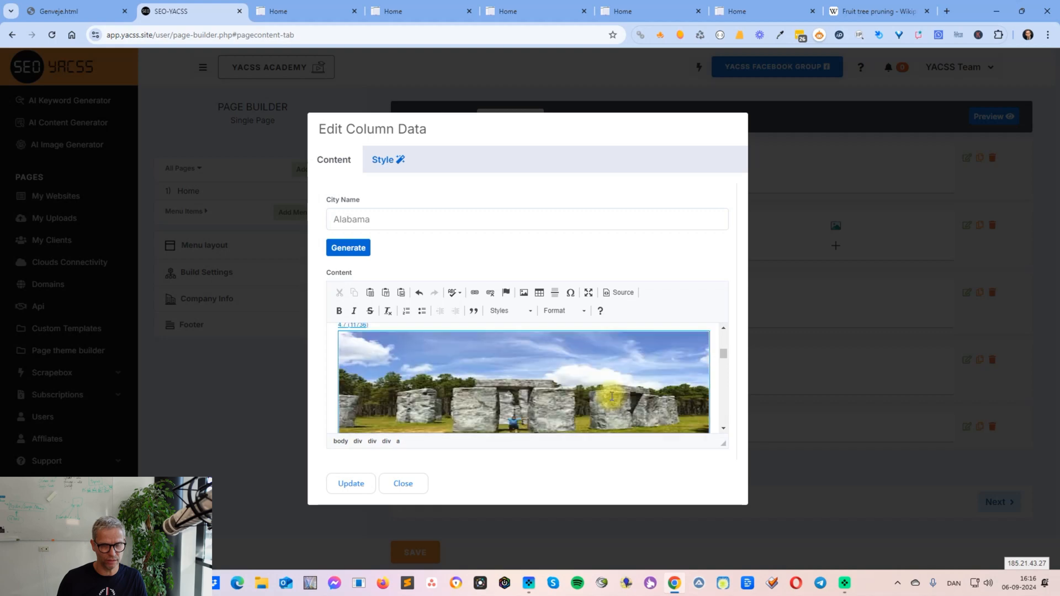
click(352, 483)
Preview the Home page, examine the points of interest below the tree pruning definition and return to the page builder
click(1001, 119)
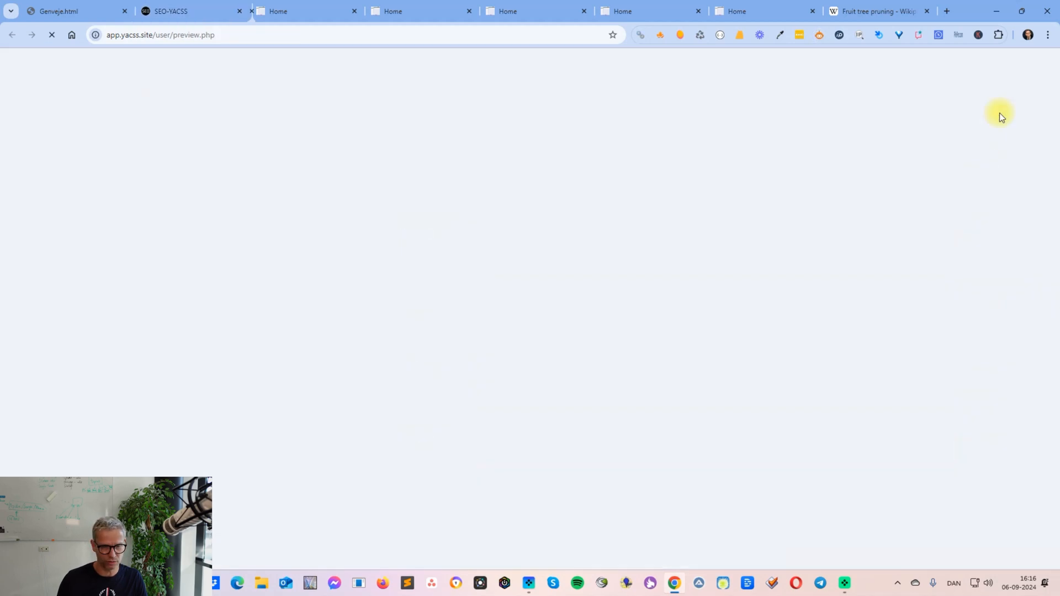
scroll(839, 354, down, 20)
scroll(868, 347, down, 20)
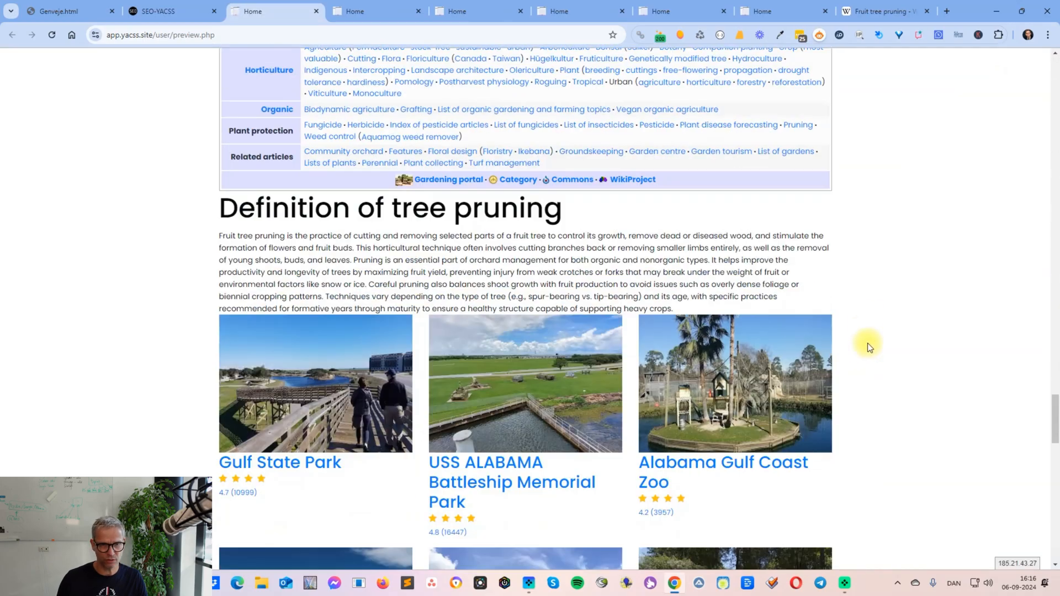
scroll(868, 347, up, 6)
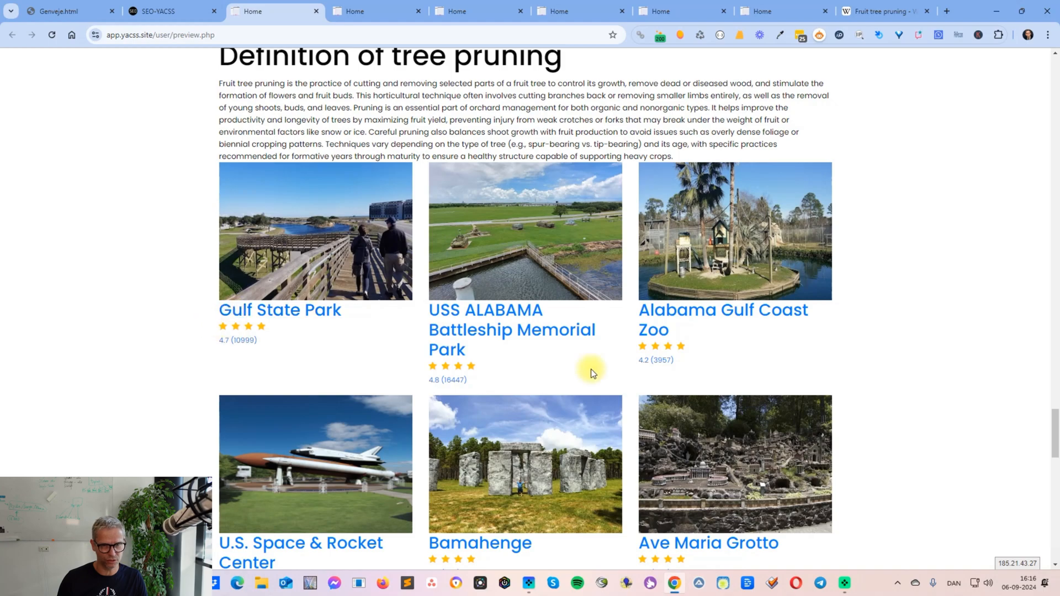
scroll(902, 343, down, 1)
scroll(901, 343, down, 20)
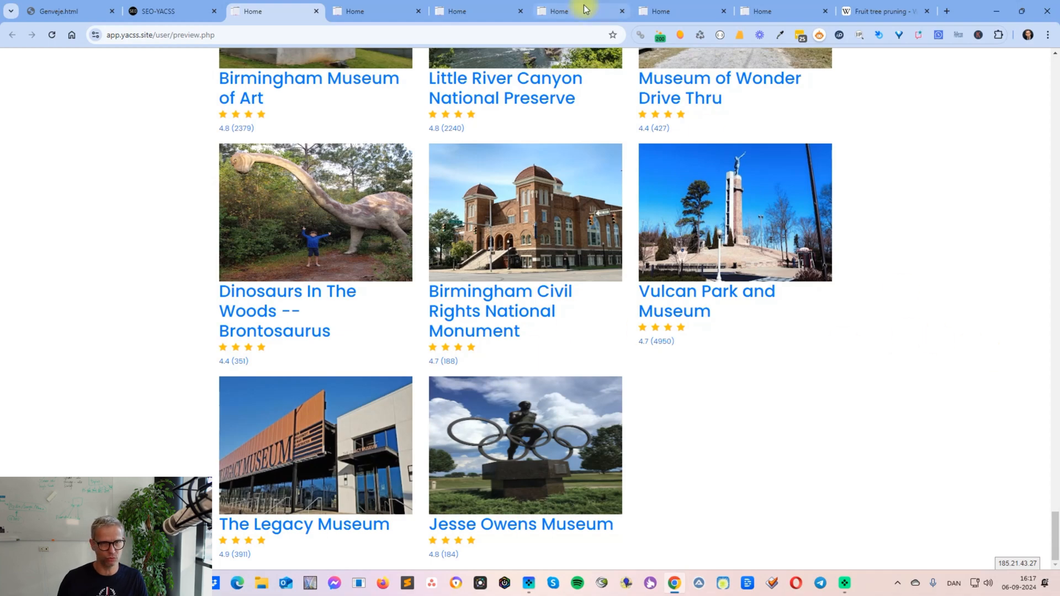
click(166, 11)
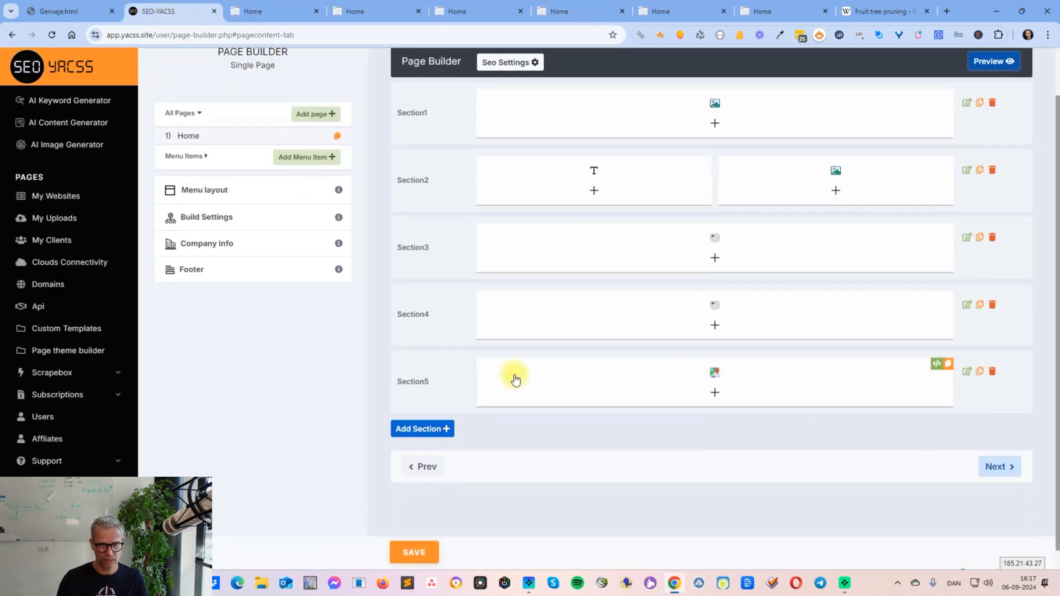
Add a sixth one-column boxed section with a Driving Directions block and set its Google keyword to "tree pruning"
click(436, 429)
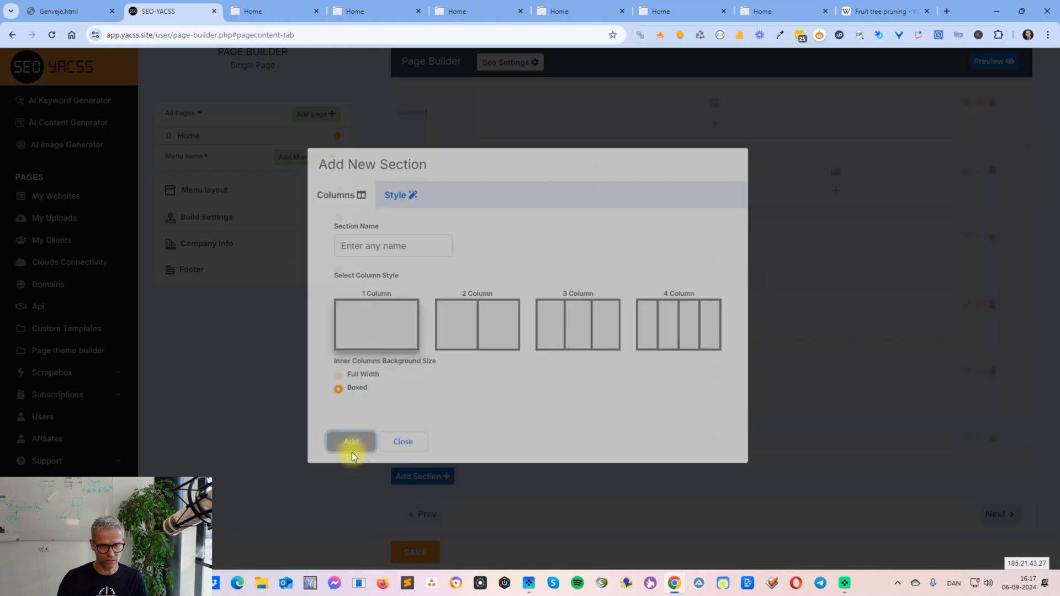
click(352, 452)
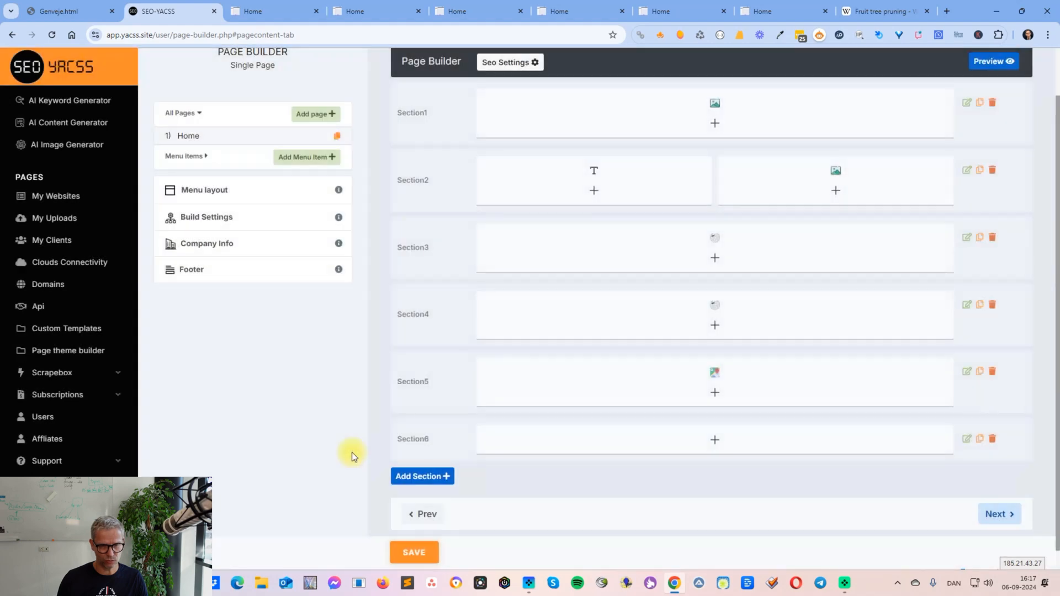
click(714, 440)
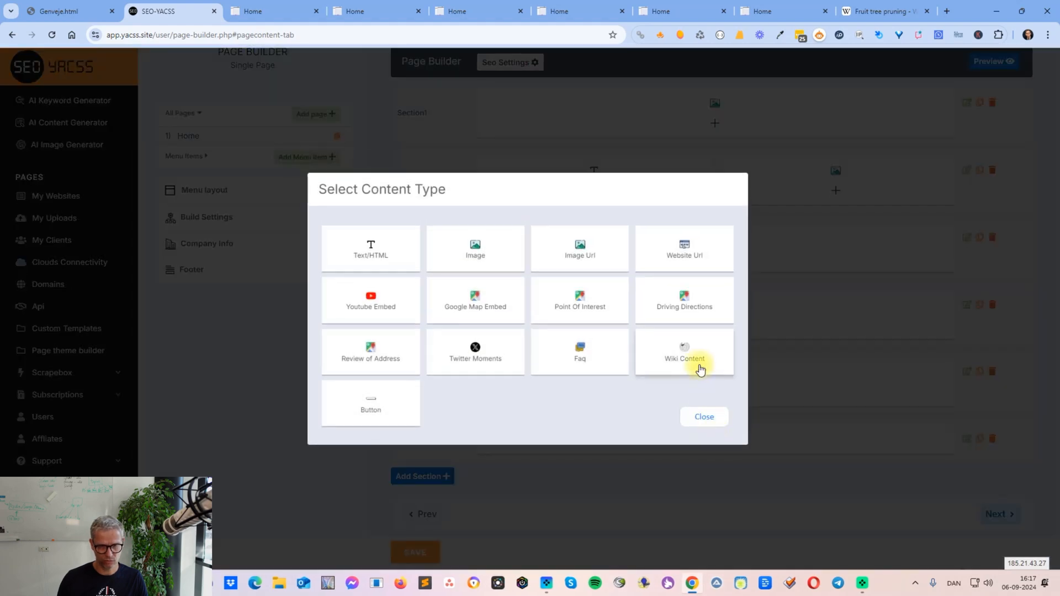
click(684, 302)
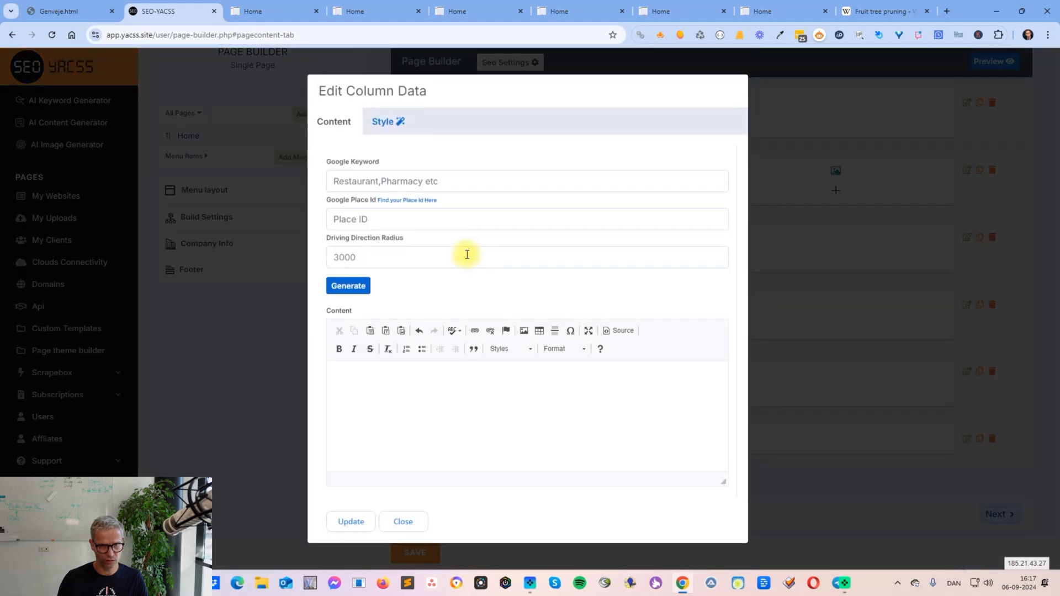
click(357, 184)
text(tree pruning)
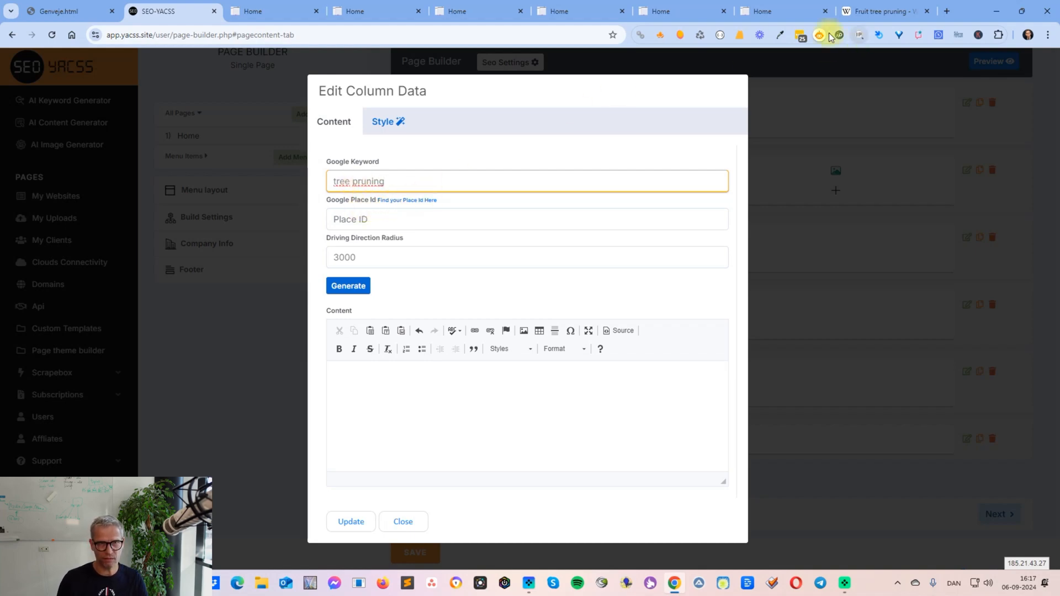
Look up "alabama tree pros" in Google's place ID finder, choose the Trafford listing and copy its place ID
click(394, 200)
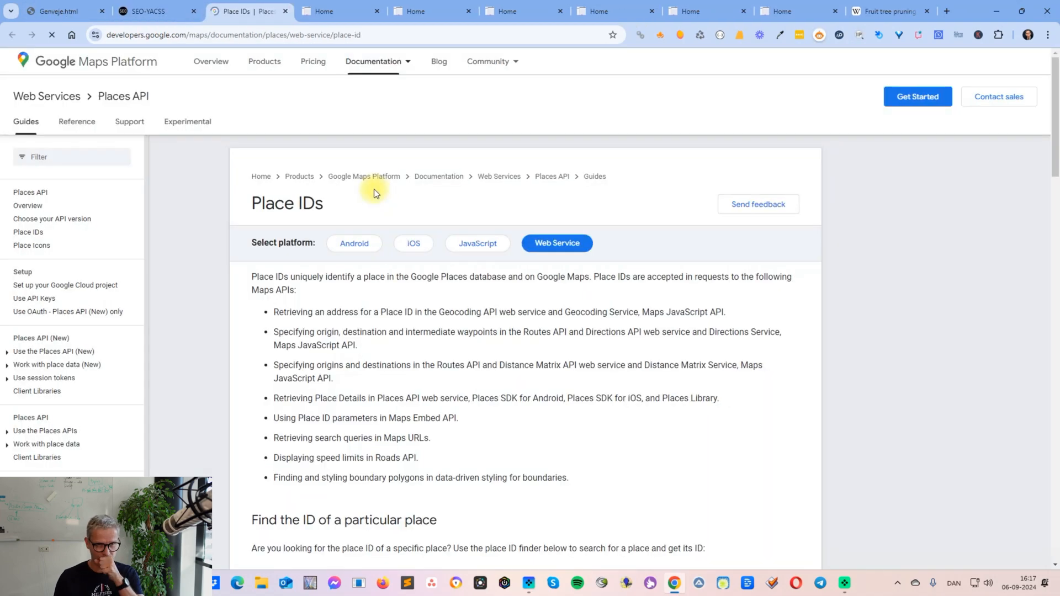
scroll(460, 236, down, 2)
scroll(461, 237, down, 5)
click(344, 196)
text(alabama tree pros)
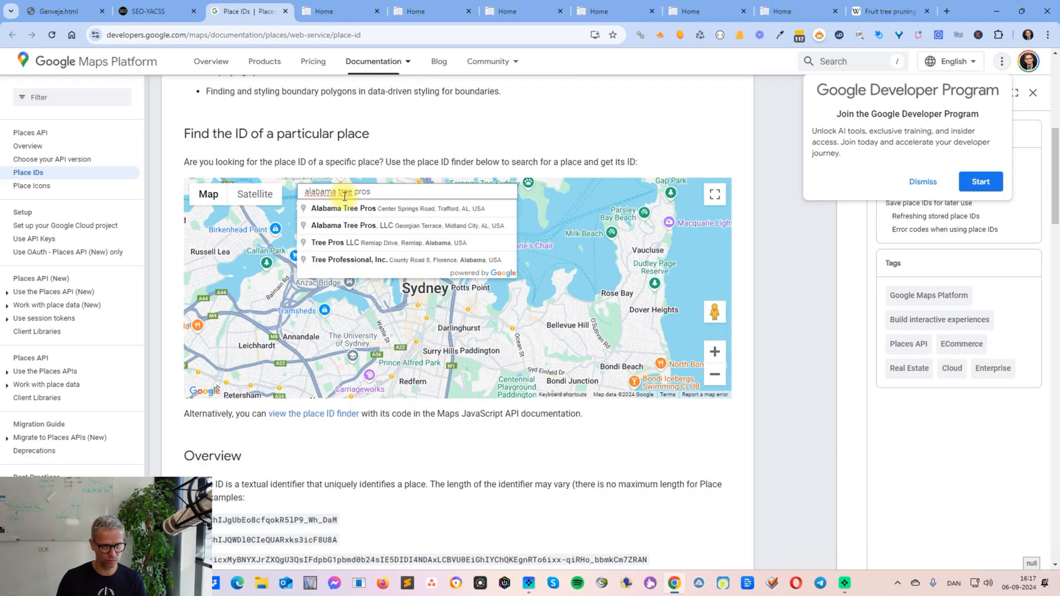
click(403, 210)
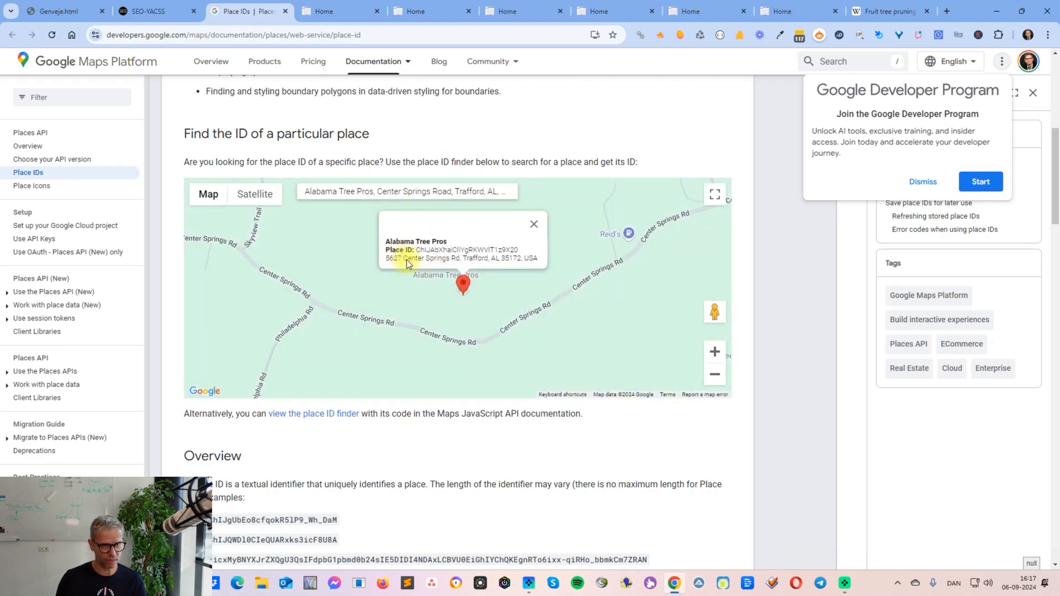
mouse_move(521, 247)
mouse_down()
mouse_move(424, 237)
mouse_move(425, 249)
mouse_move(521, 246)
mouse_up()
right_click(511, 252)
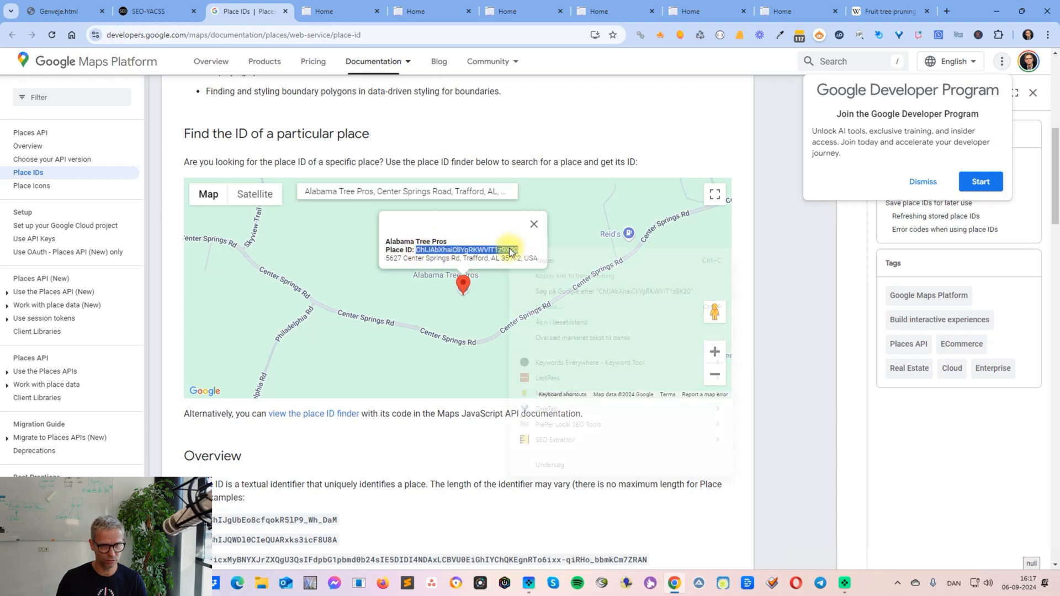
click(553, 263)
Use the copied Google place ID in the Driving Directions block, generate the directions and update the sixth section's column
click(147, 12)
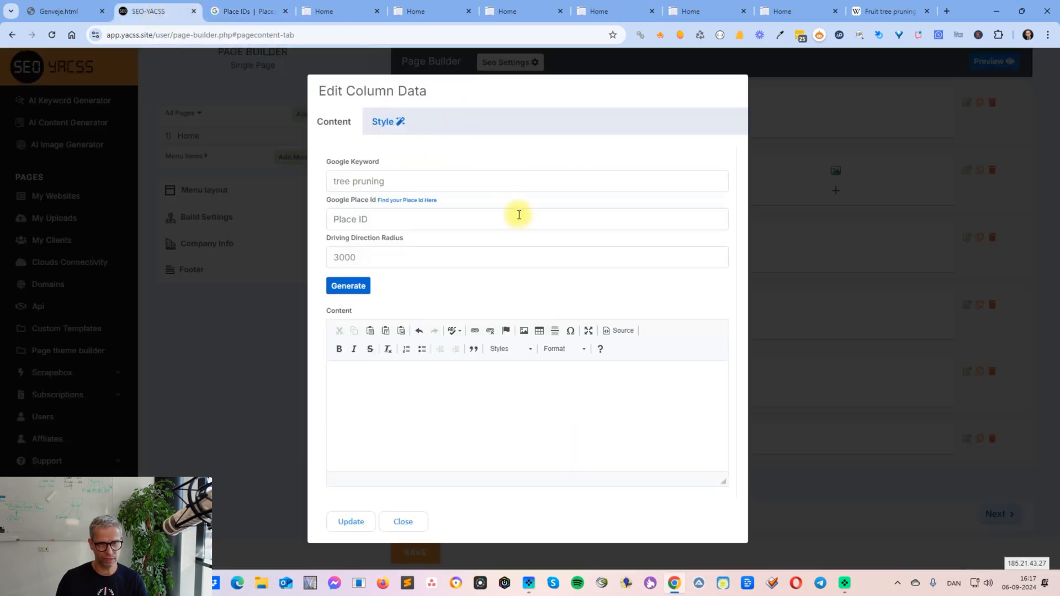
click(444, 227)
key(ctrl+v)
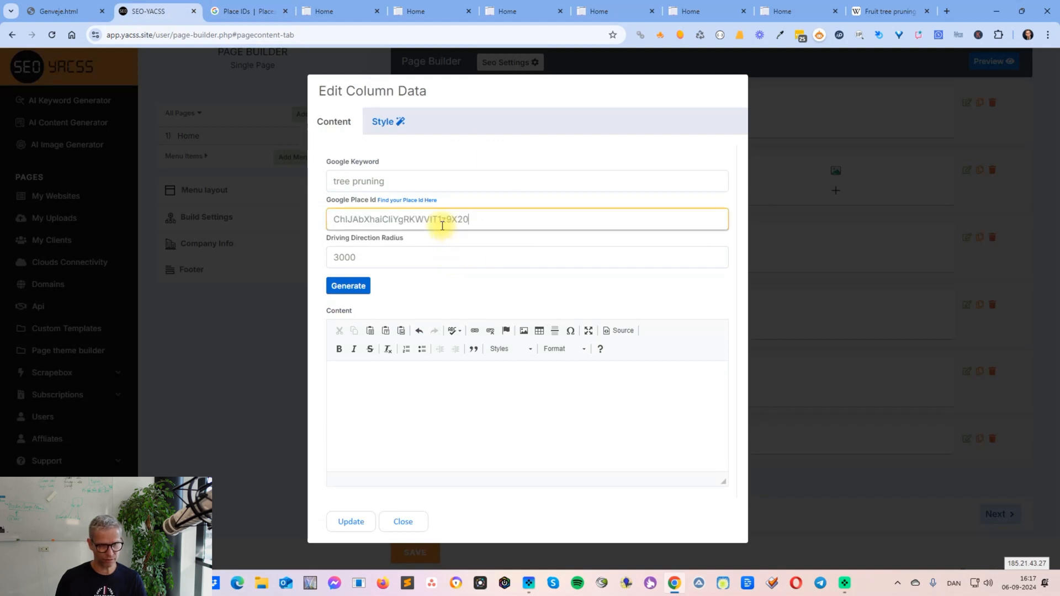
click(345, 285)
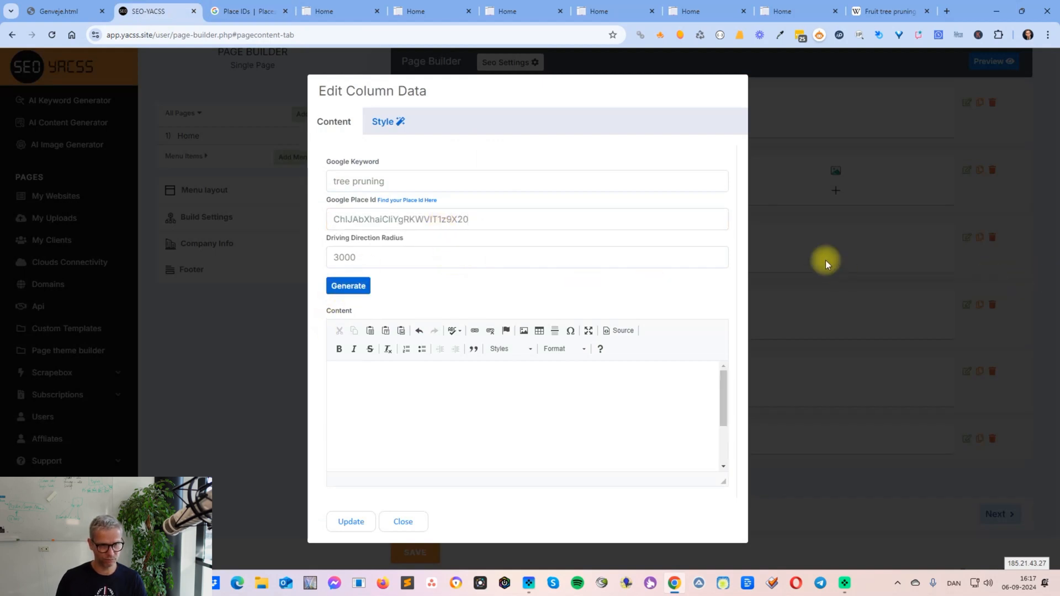
click(349, 523)
Preview the Home page, examine the driving directions below the points of interest and return to the page builder
click(1010, 65)
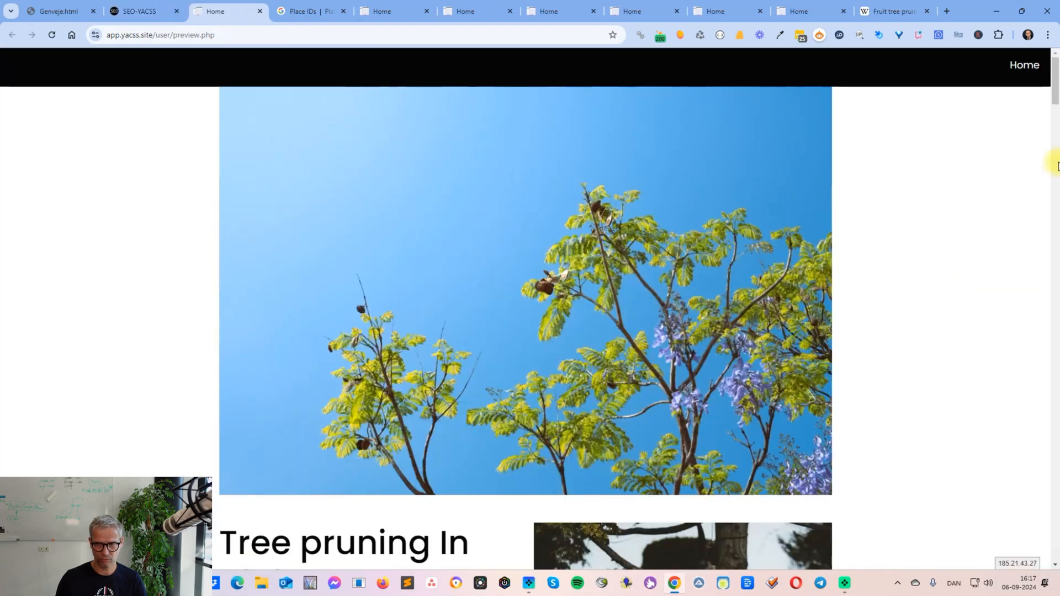
scroll(1056, 110, down, 3)
drag(1056, 117, 1056, 563)
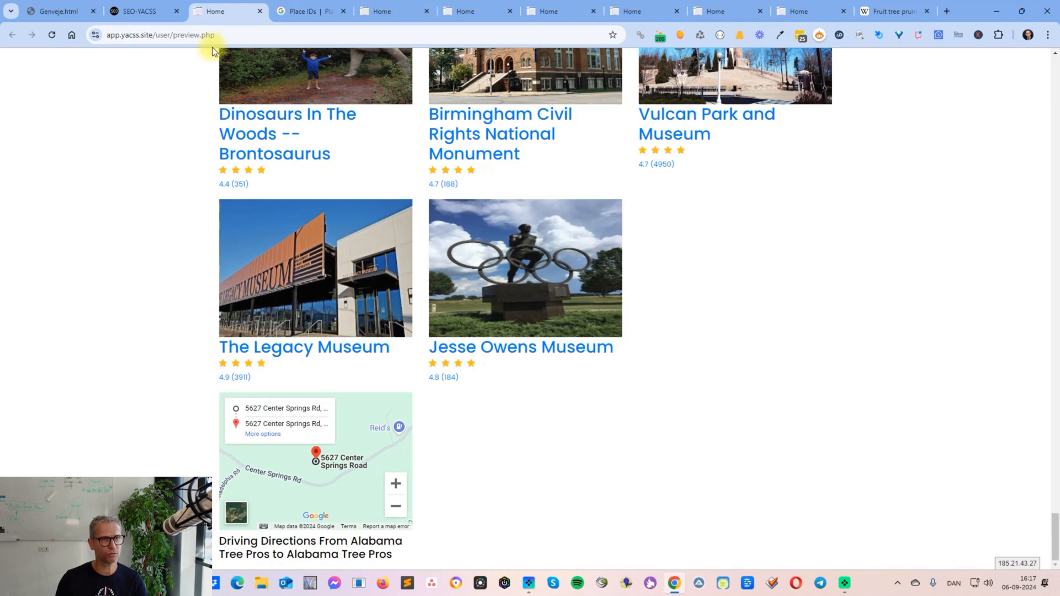
click(136, 12)
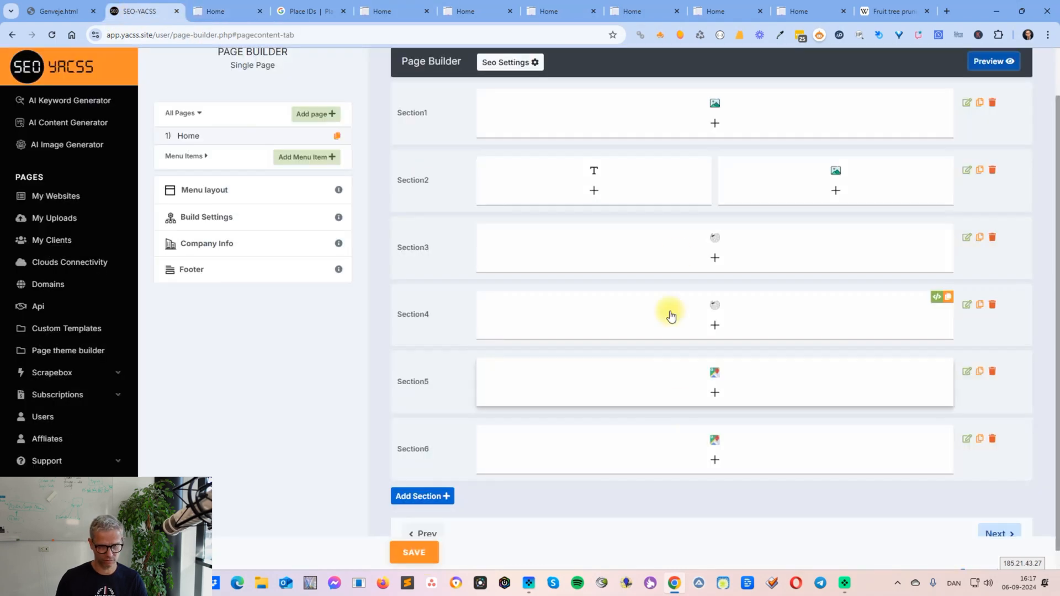
Set the sixth section's driving direction radius to 10000, regenerate the directions, review them and update the column
click(715, 440)
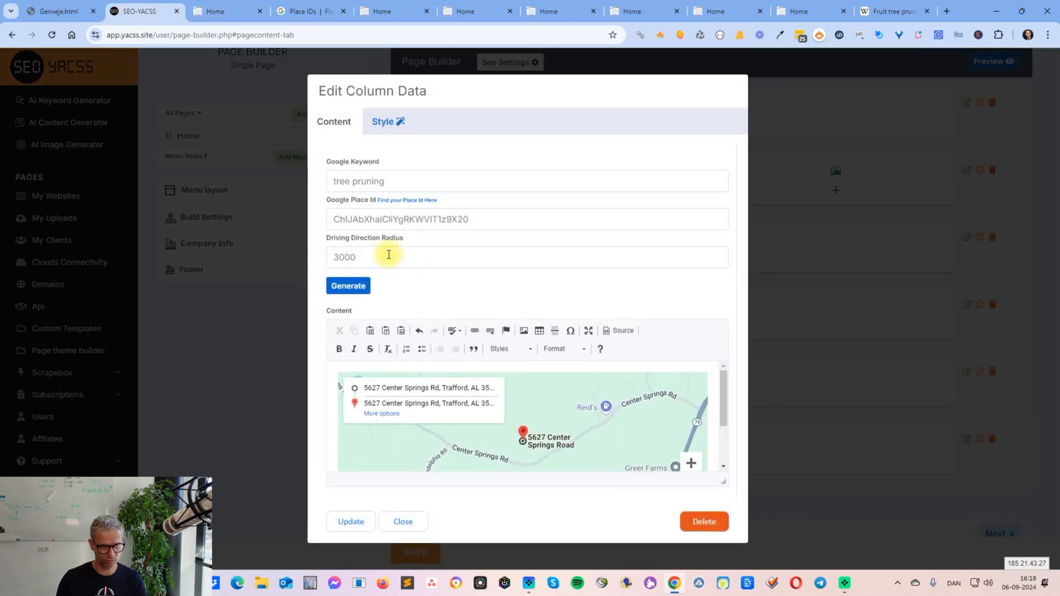
drag(386, 256, 249, 255)
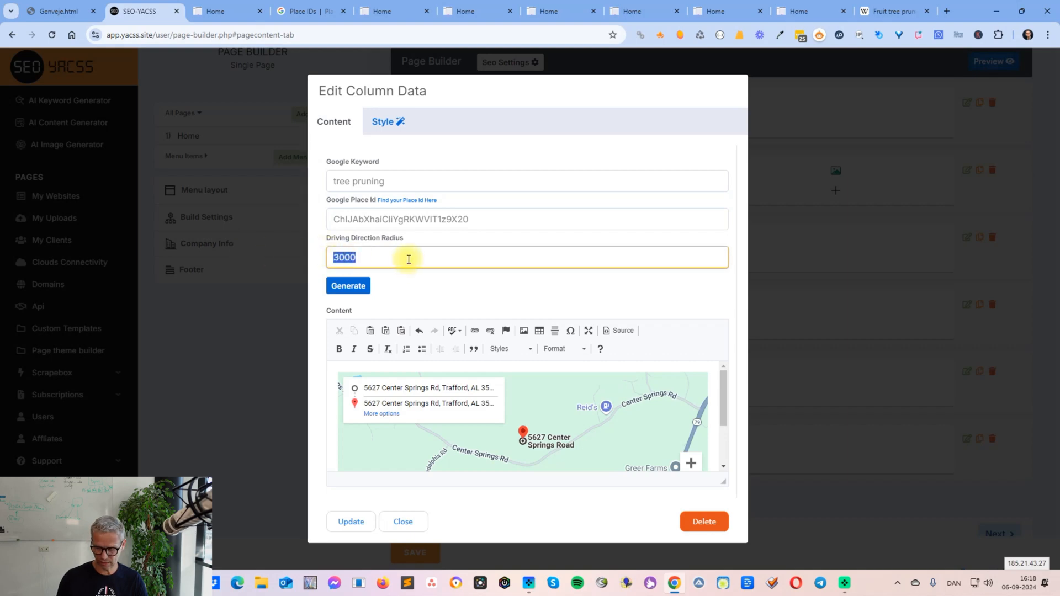
text(10000)
click(338, 287)
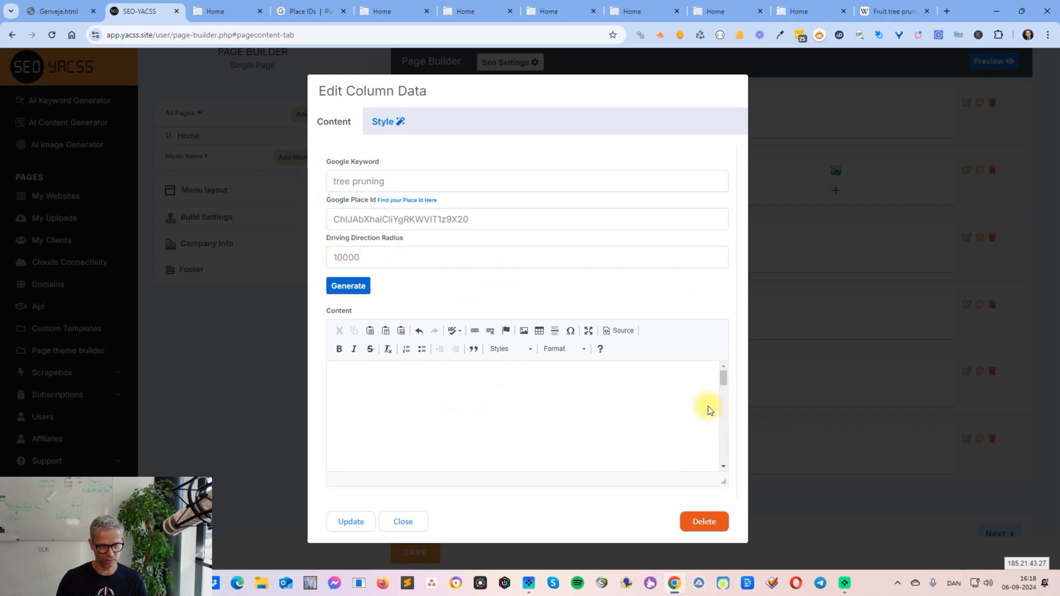
drag(727, 381, 722, 414)
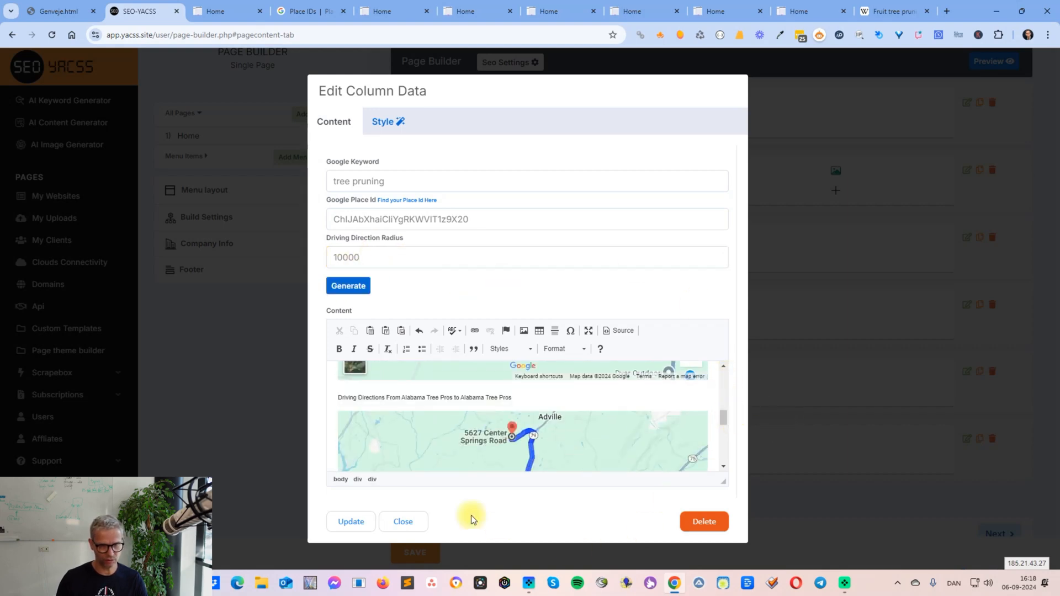
click(342, 522)
Preview the Home page again, examine the regenerated driving direction maps at its end and return to the page builder
click(994, 62)
drag(1055, 78, 1055, 545)
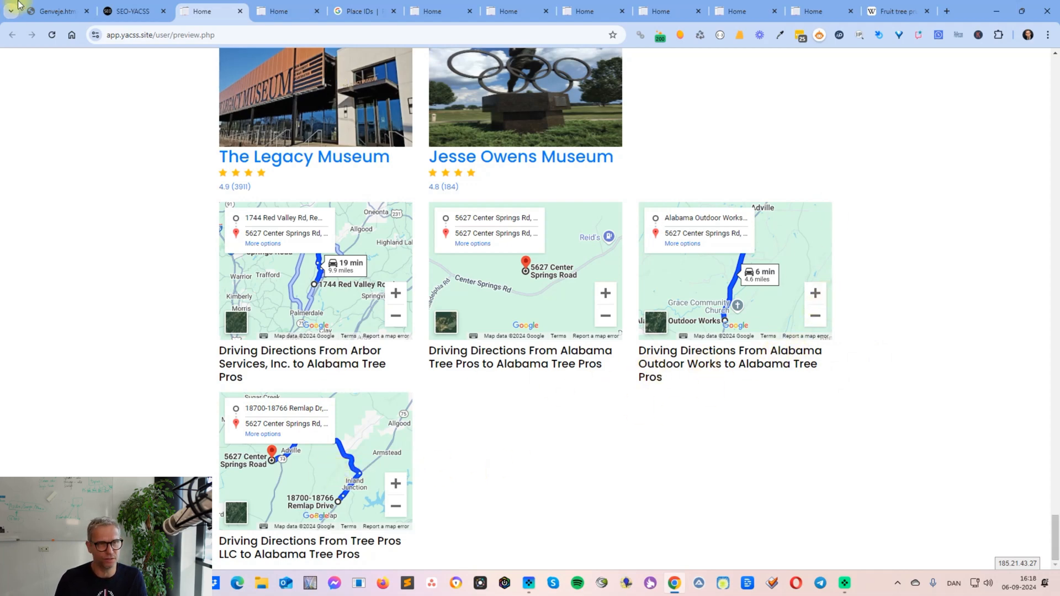
click(127, 9)
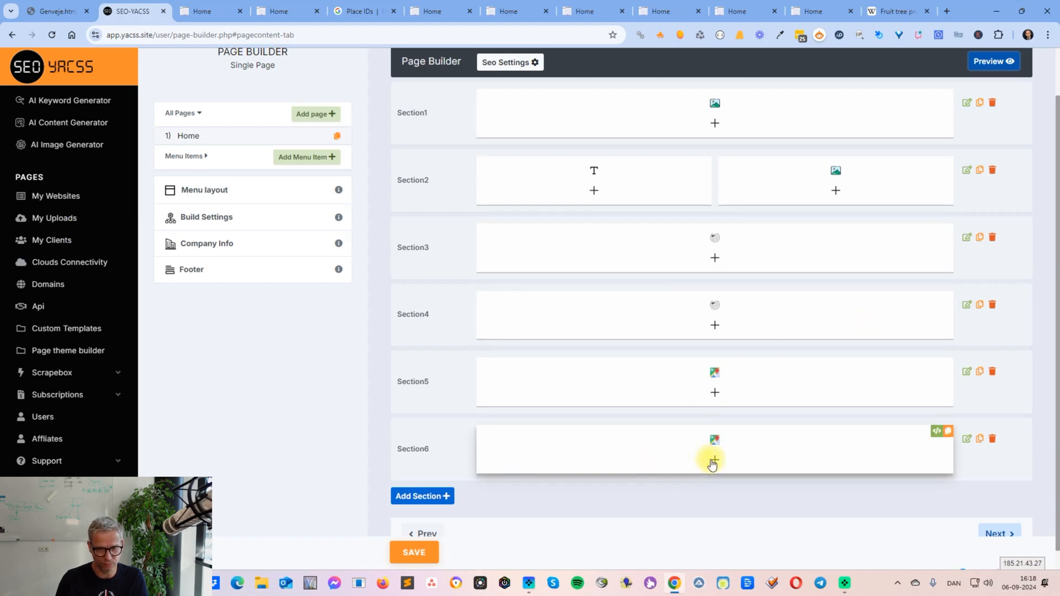
Add a seventh one-column section with a boxed background and place a Review of Address block in it
click(433, 496)
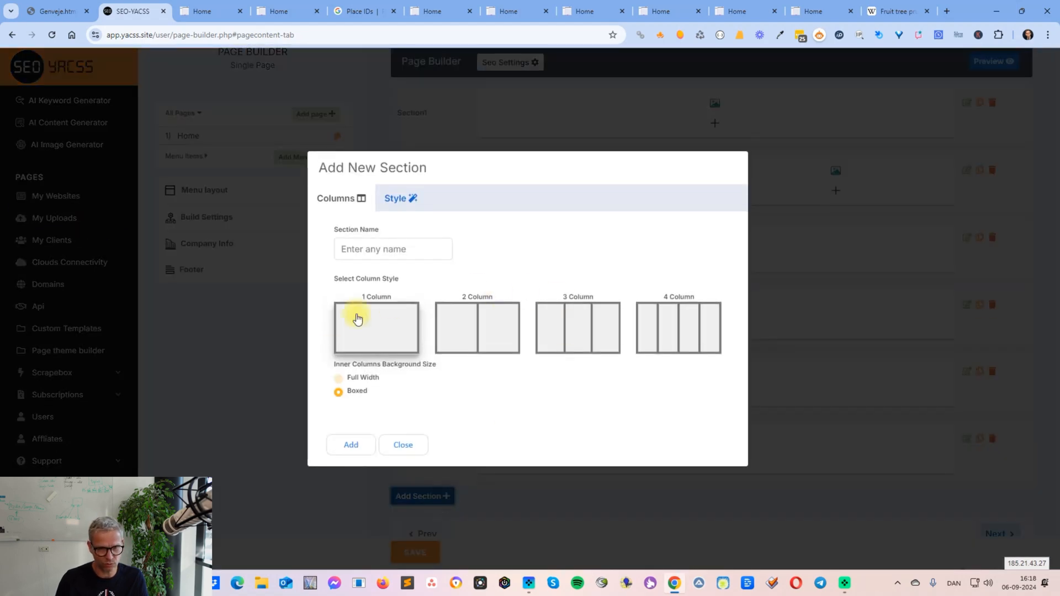
click(358, 448)
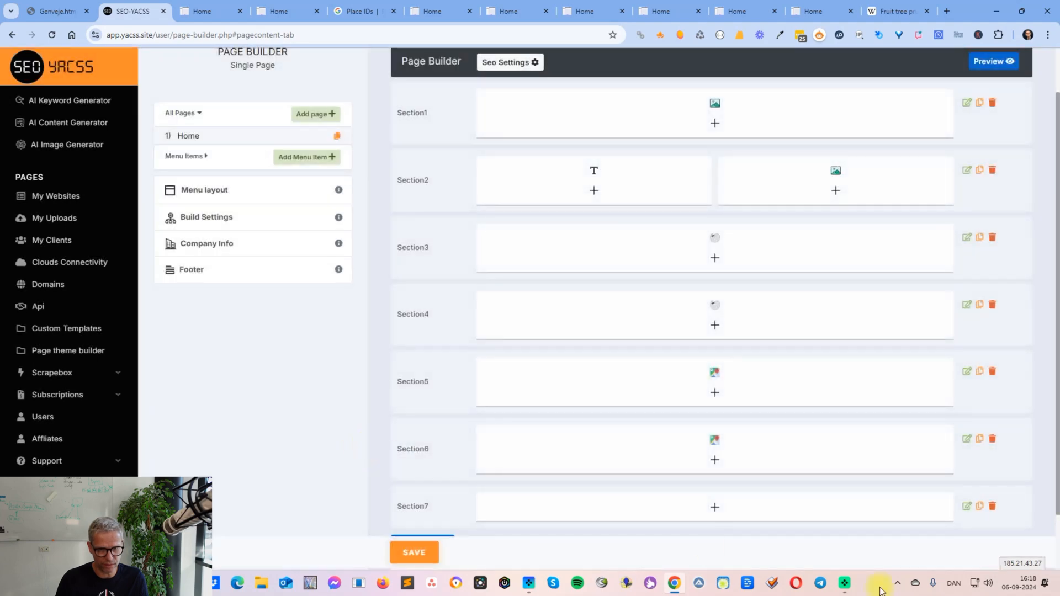
click(715, 507)
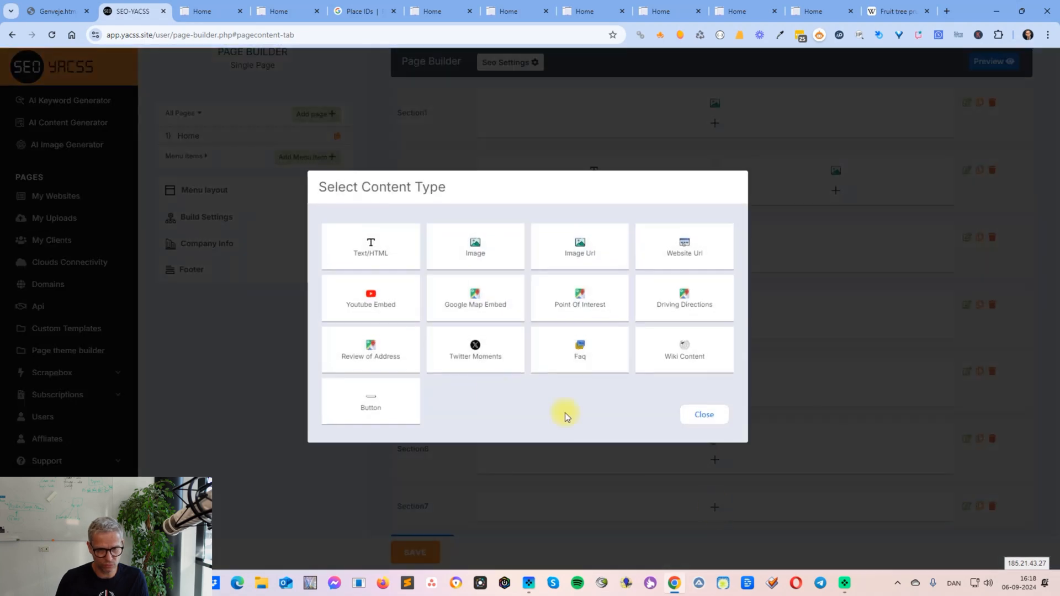
click(372, 345)
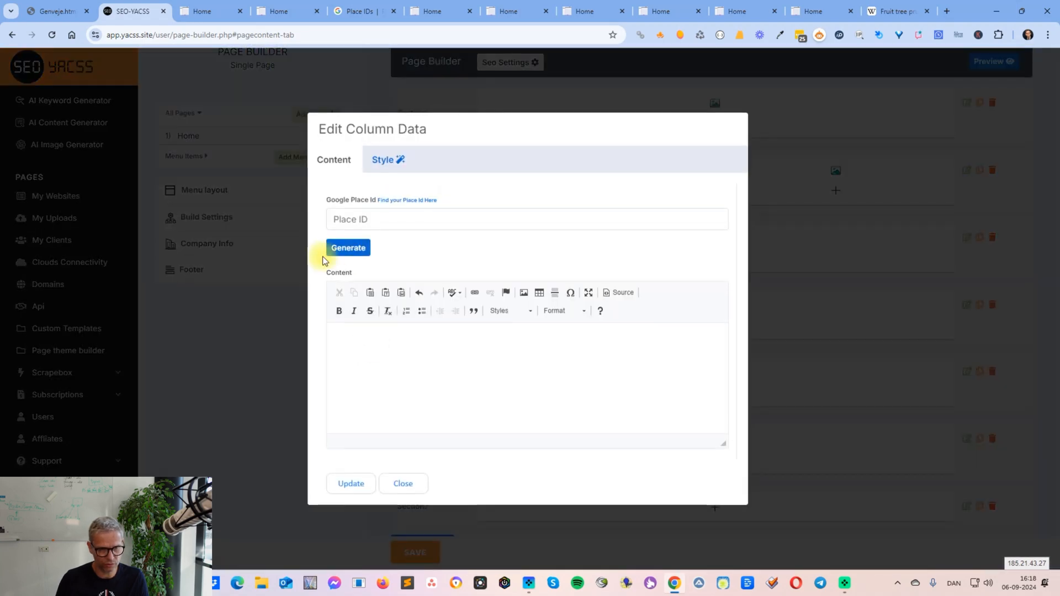
Generate the reviews for the copied Google place ID, read through them and update the seventh section's column
click(362, 218)
key(ctrl+v)
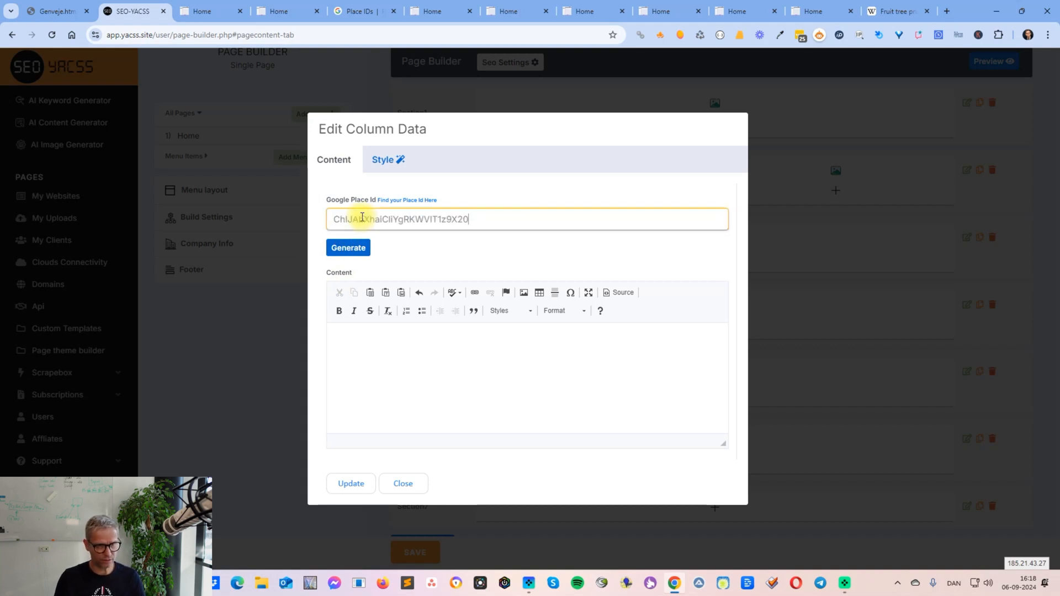
click(347, 249)
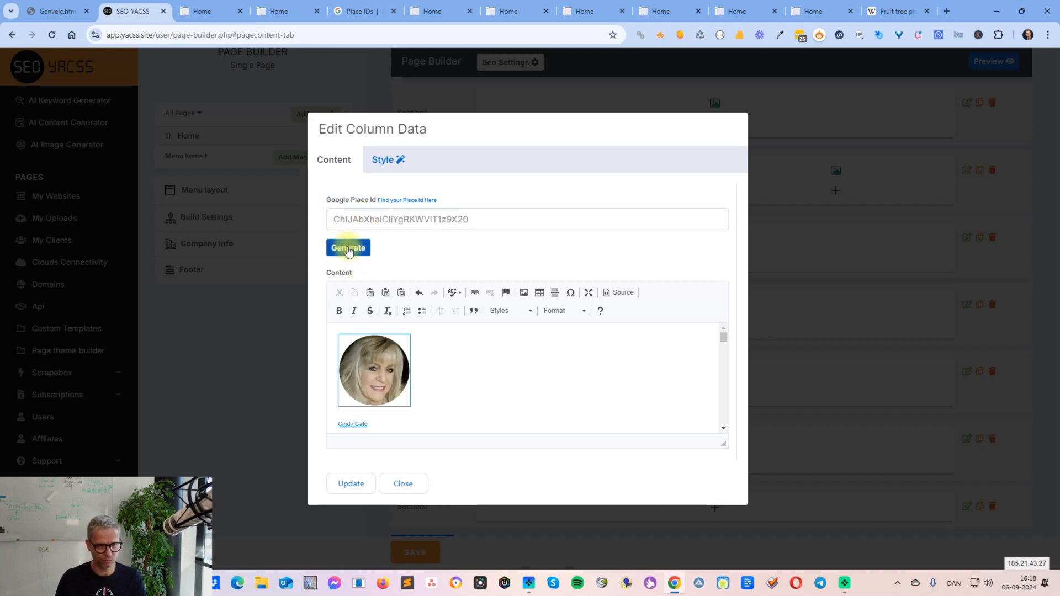
scroll(507, 393, down, 6)
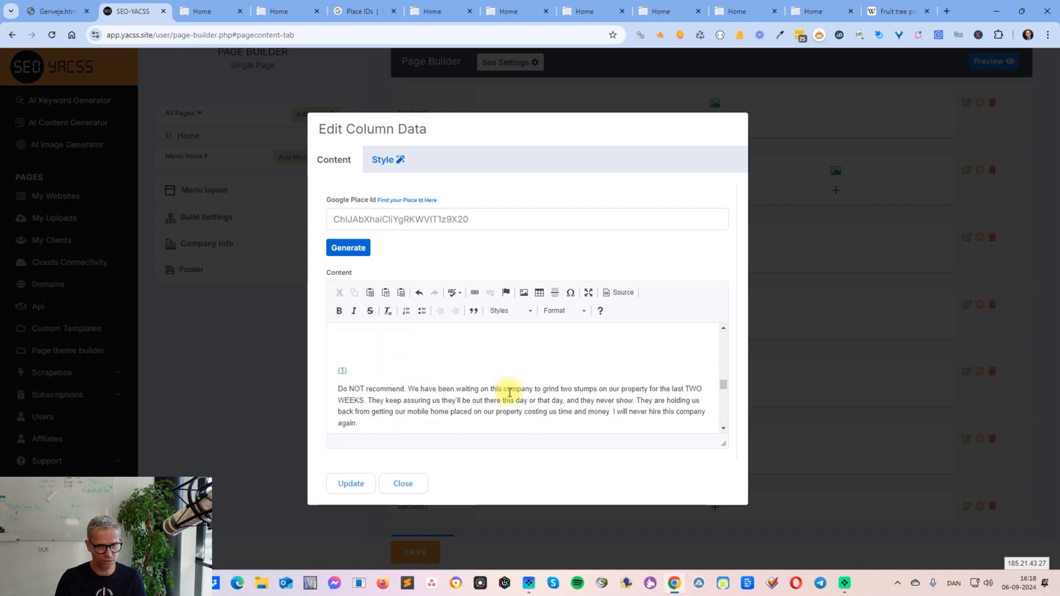
click(348, 486)
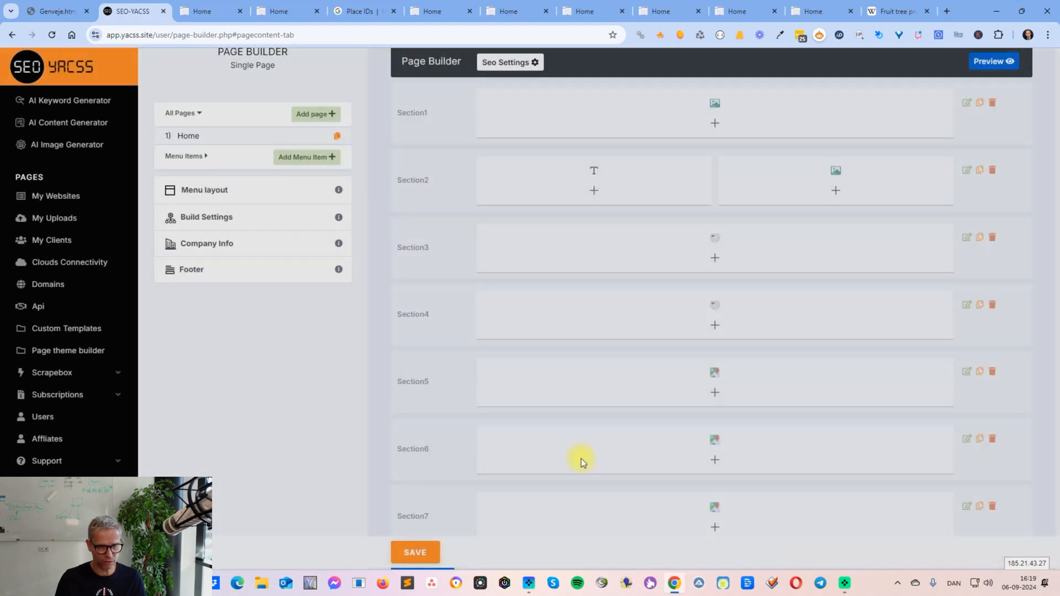
scroll(966, 350, down, 2)
scroll(1024, 68, up, 3)
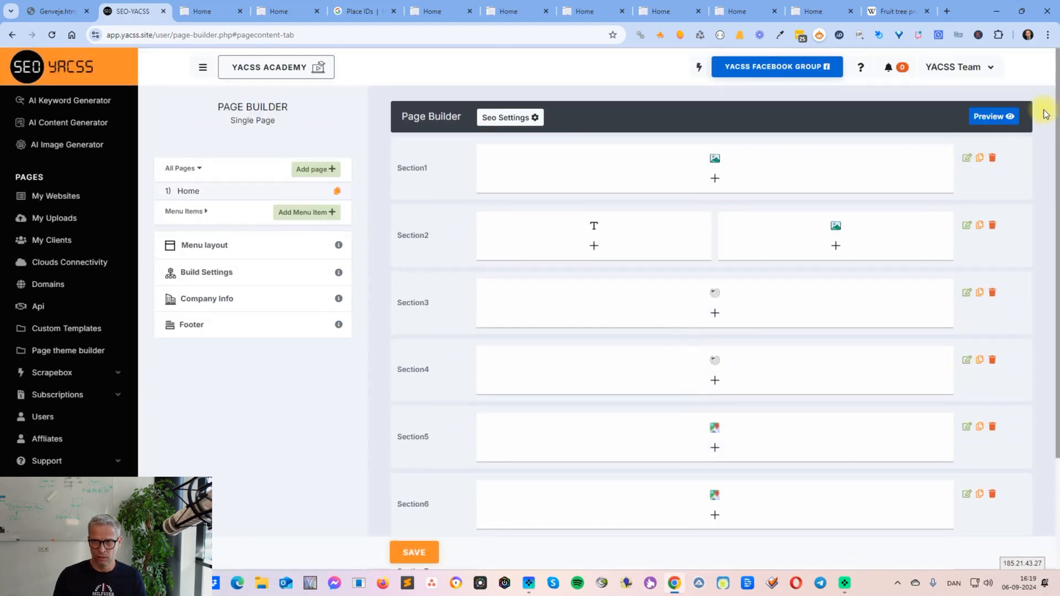
Preview the Home page, read the reviews at its end and return to the page builder
click(999, 118)
scroll(954, 332, down, 15)
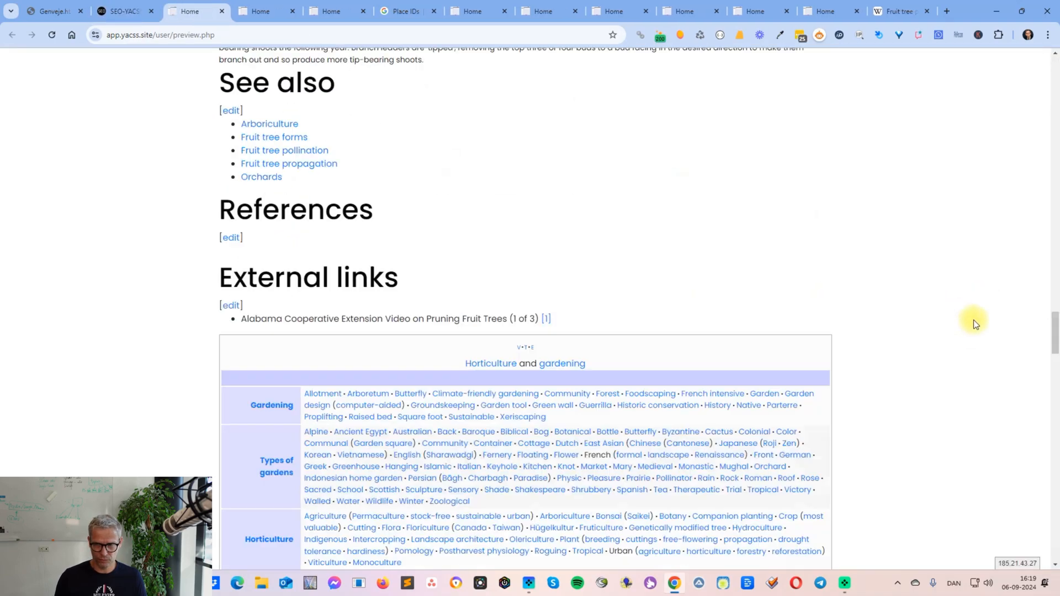
scroll(973, 327, up, 5)
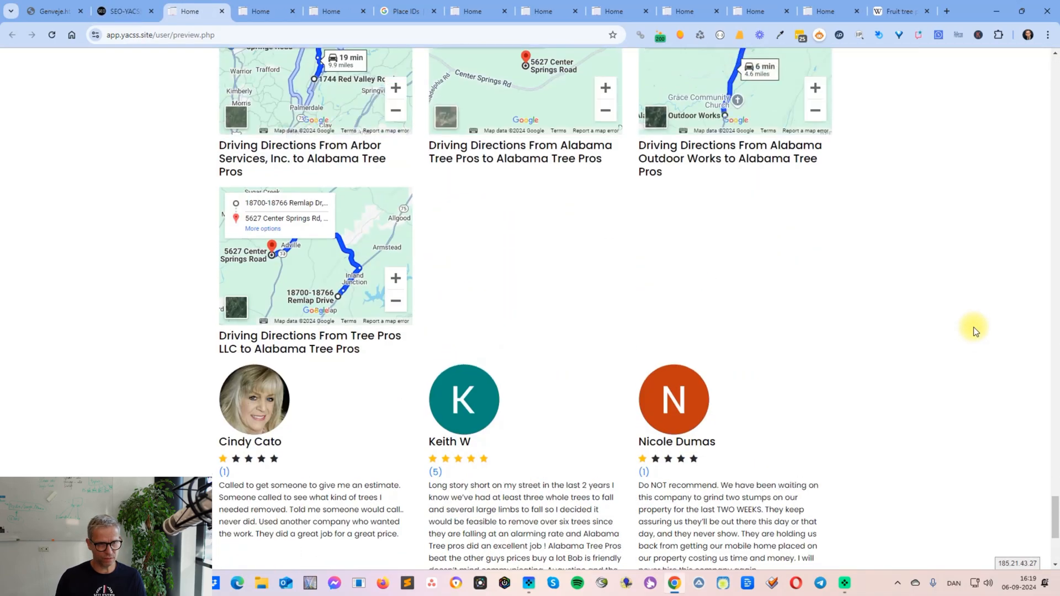
scroll(973, 327, down, 4)
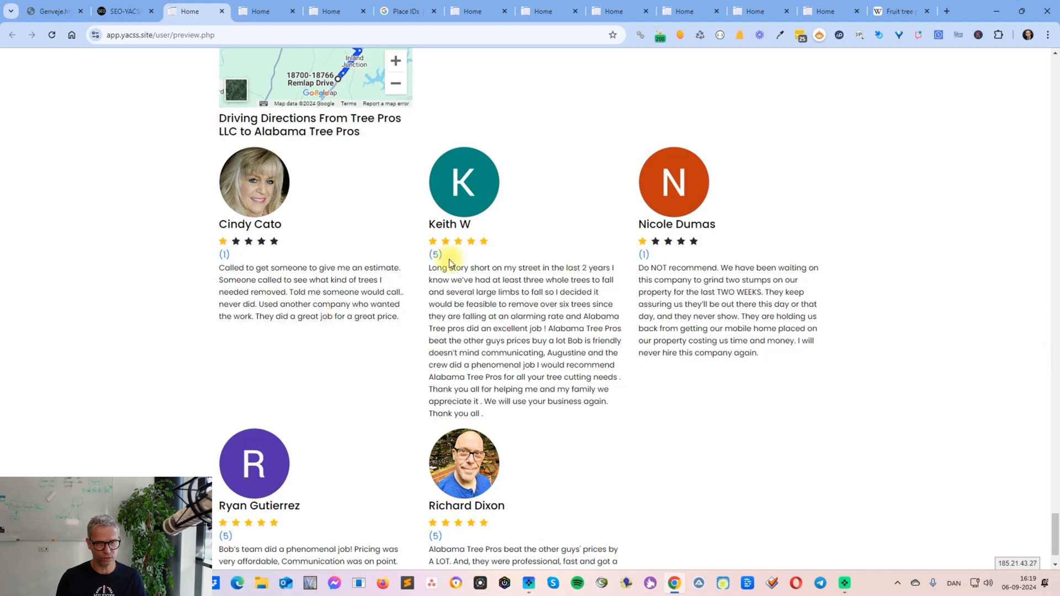
scroll(823, 287, down, 1)
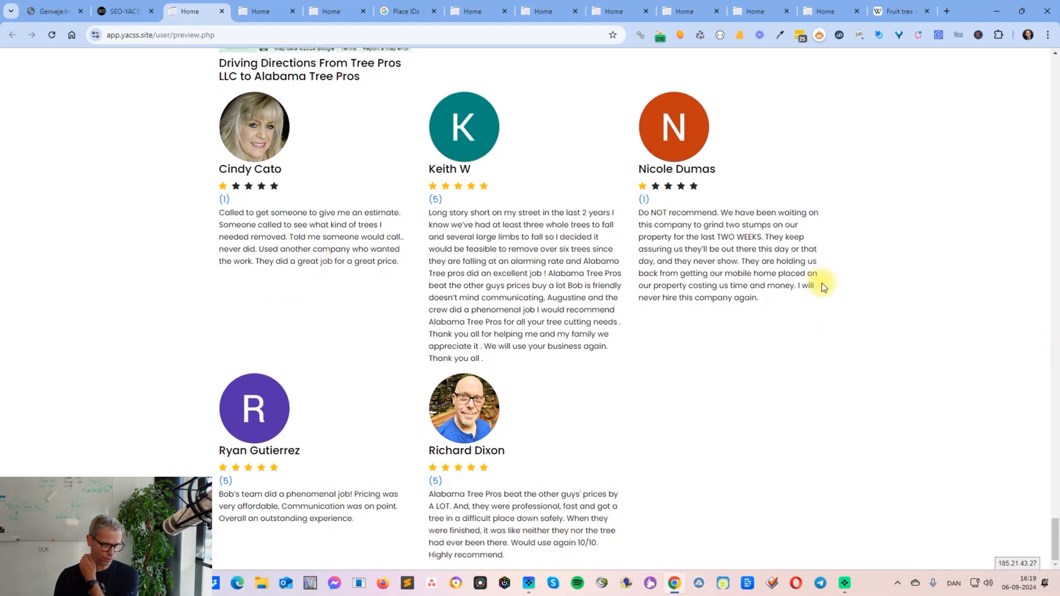
scroll(821, 282, up, 20)
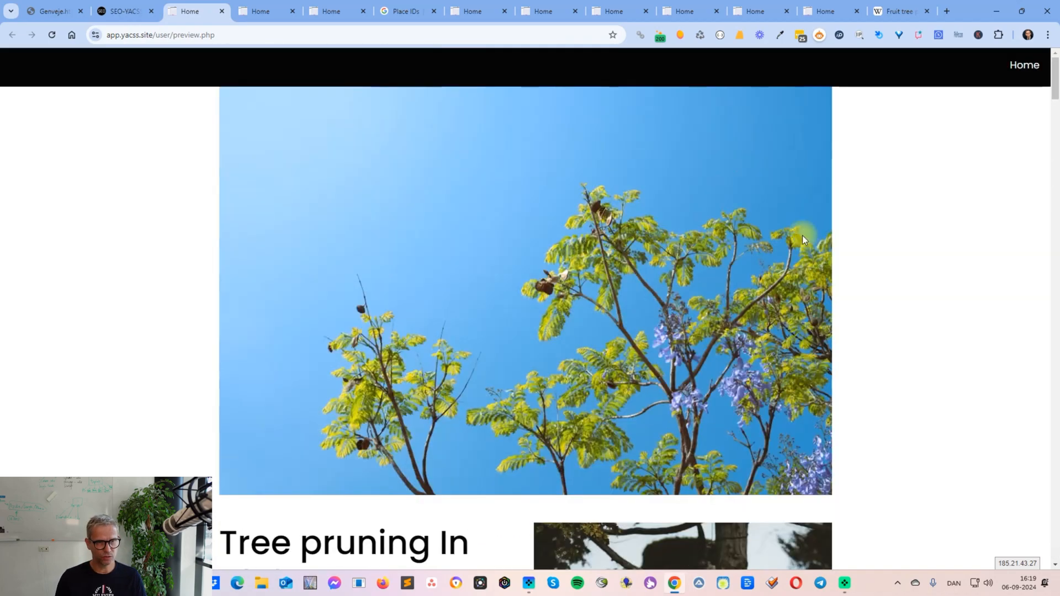
click(119, 11)
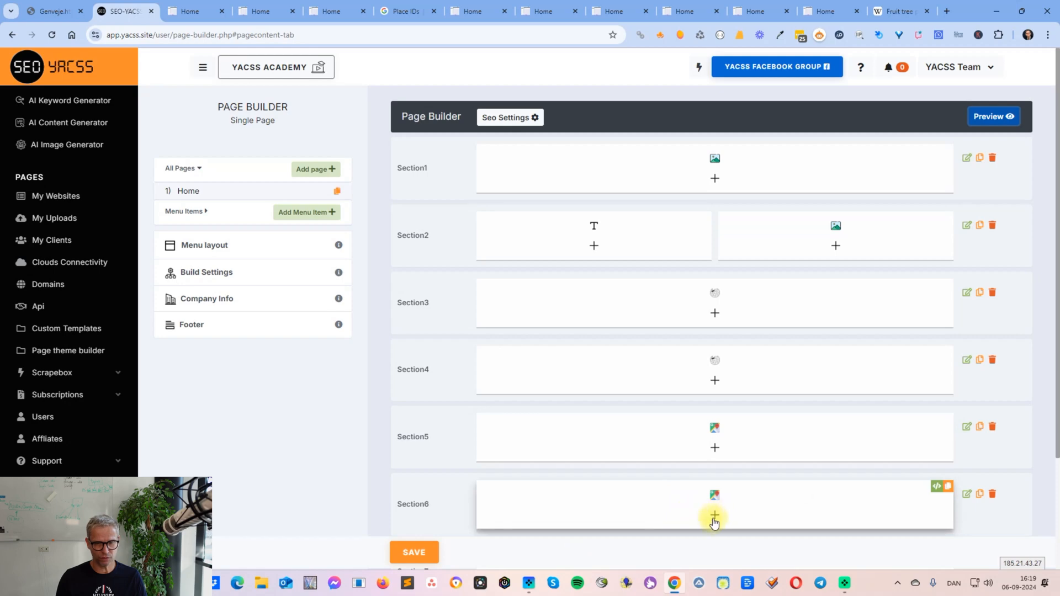
Add a Faq block to the seventh section with question "zxczxc", answer "zxc", keywords "sdfsdf" and headline "sdf"
scroll(607, 474, down, 3)
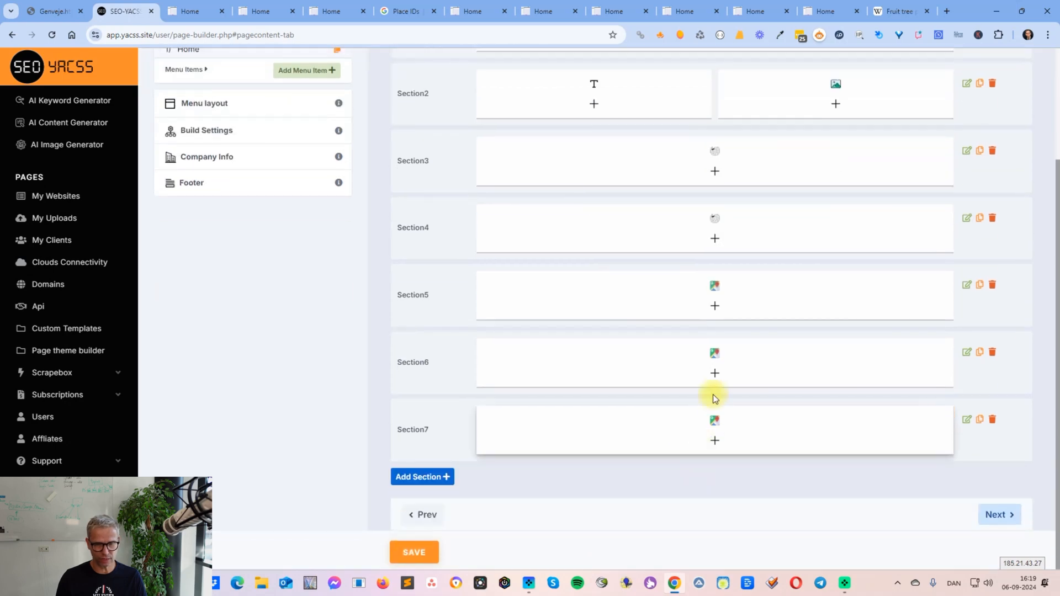
click(715, 442)
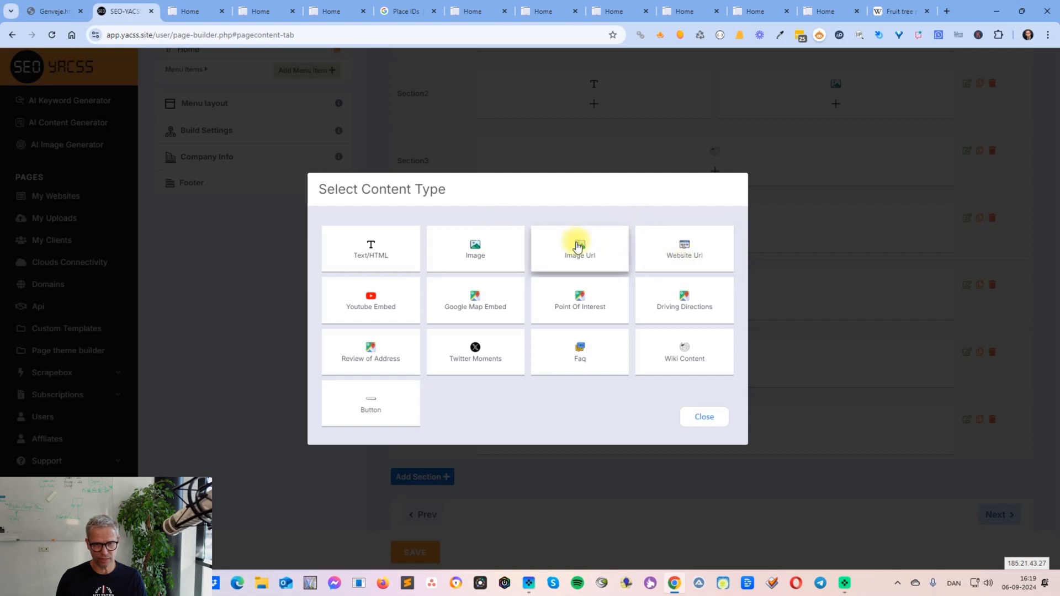
click(580, 358)
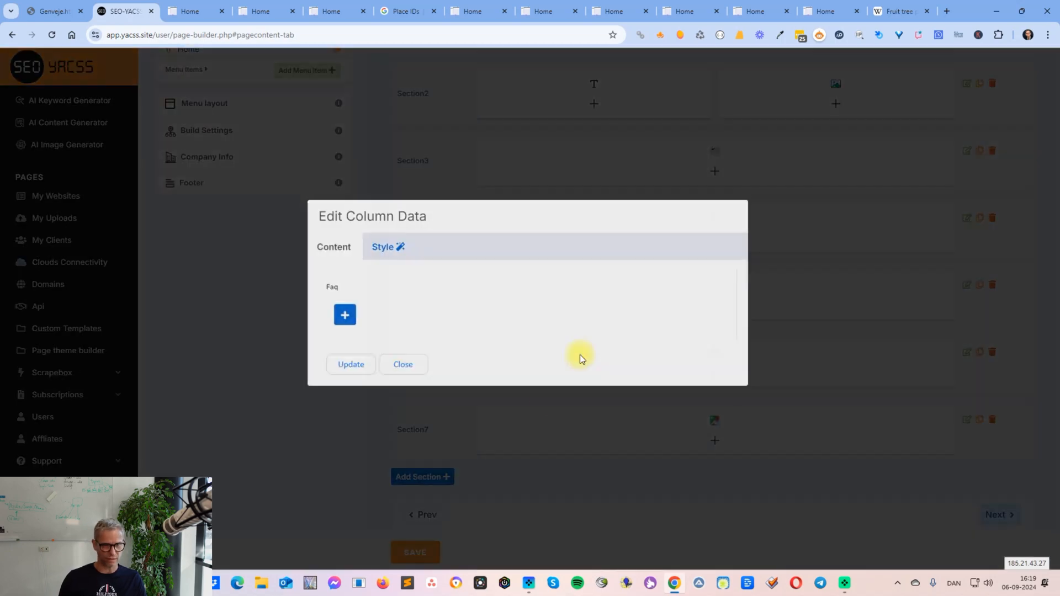
click(346, 331)
click(386, 263)
text(zxczxc)
text(zxc)
click(441, 507)
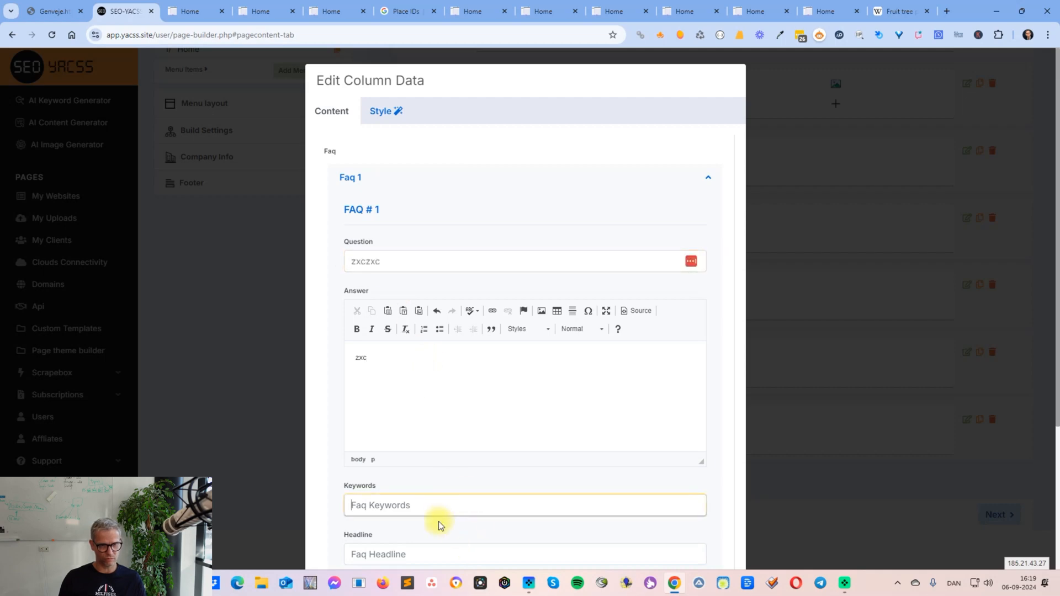
click(414, 562)
text(sdf)
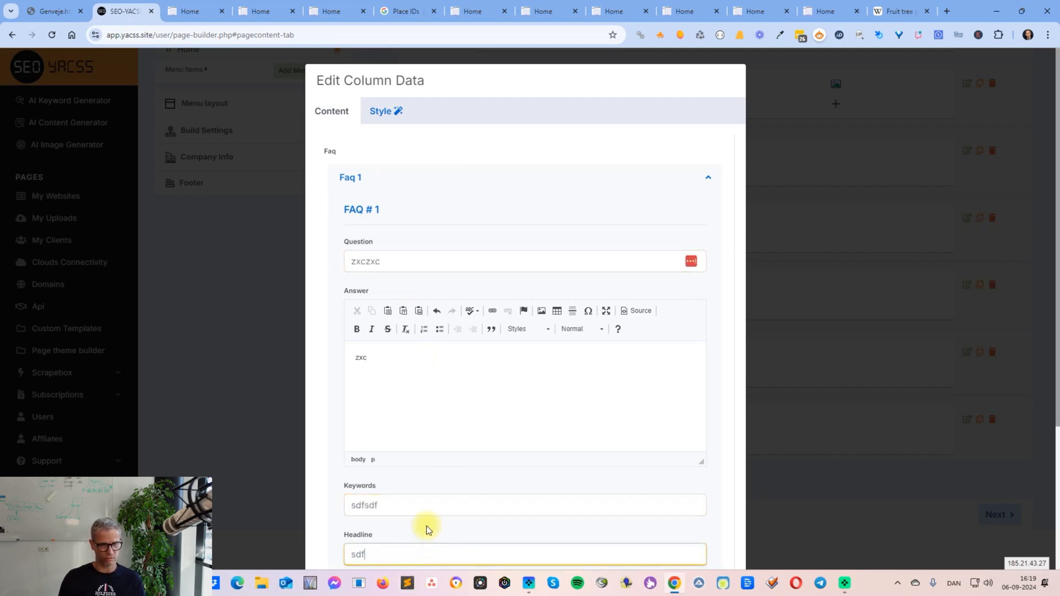
scroll(426, 547, down, 3)
Add a second FAQ entry with "sdf" as question, answer, keywords and headline, and update the column
click(344, 493)
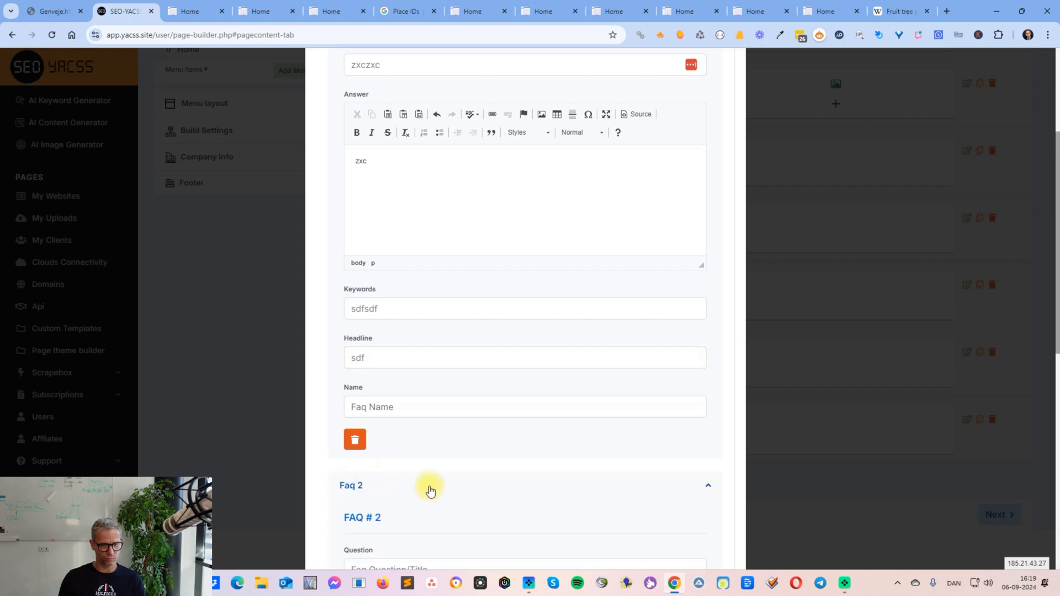
scroll(423, 387, down, 5)
click(442, 239)
text(sdf)
click(440, 359)
text(sdf)
click(434, 483)
text(sdf)
click(429, 532)
text(sdf)
scroll(386, 519, down, 3)
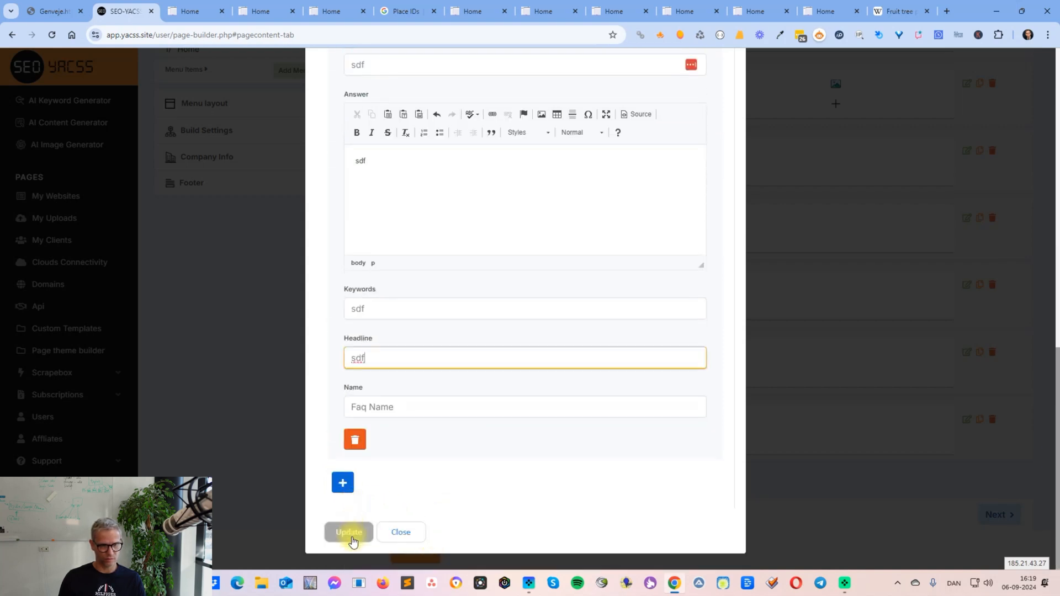
click(350, 531)
Preview the Home page, expand and collapse both FAQ entries at its end and return to the page builder
scroll(1050, 80, up, 3)
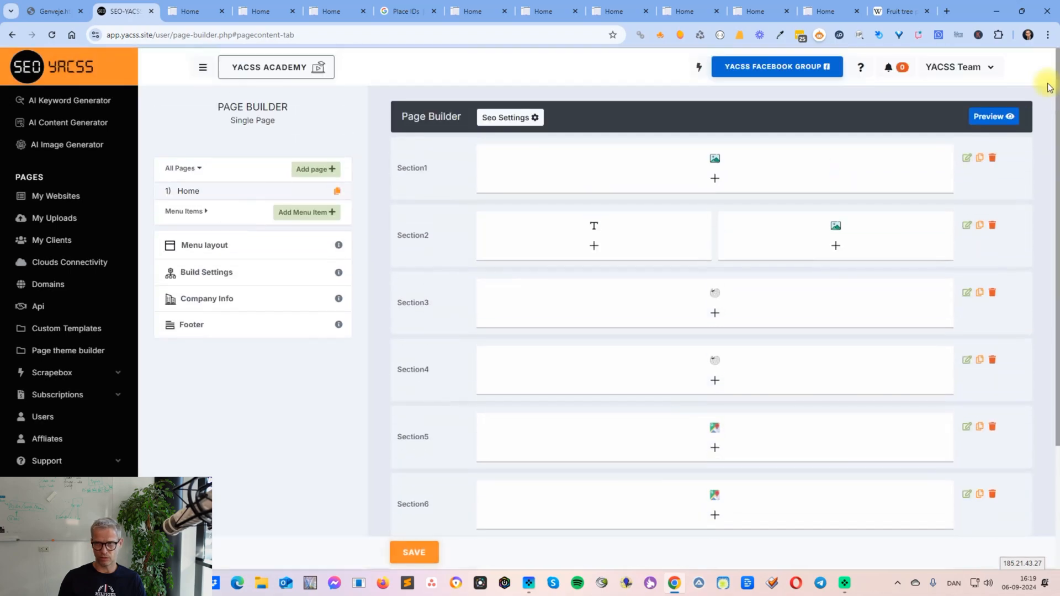
click(997, 124)
scroll(1006, 213, down, 20)
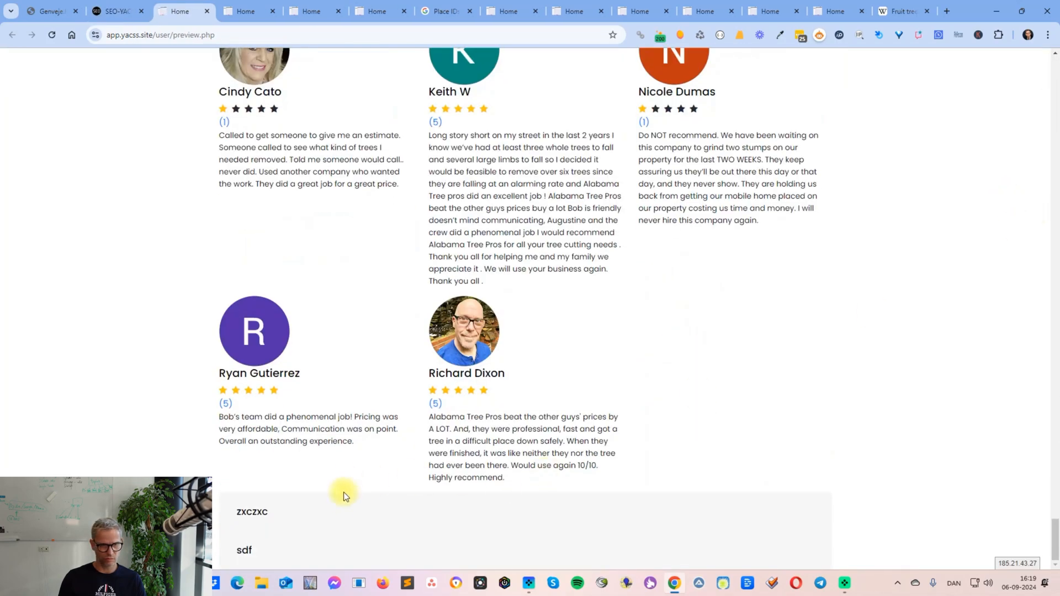
click(265, 508)
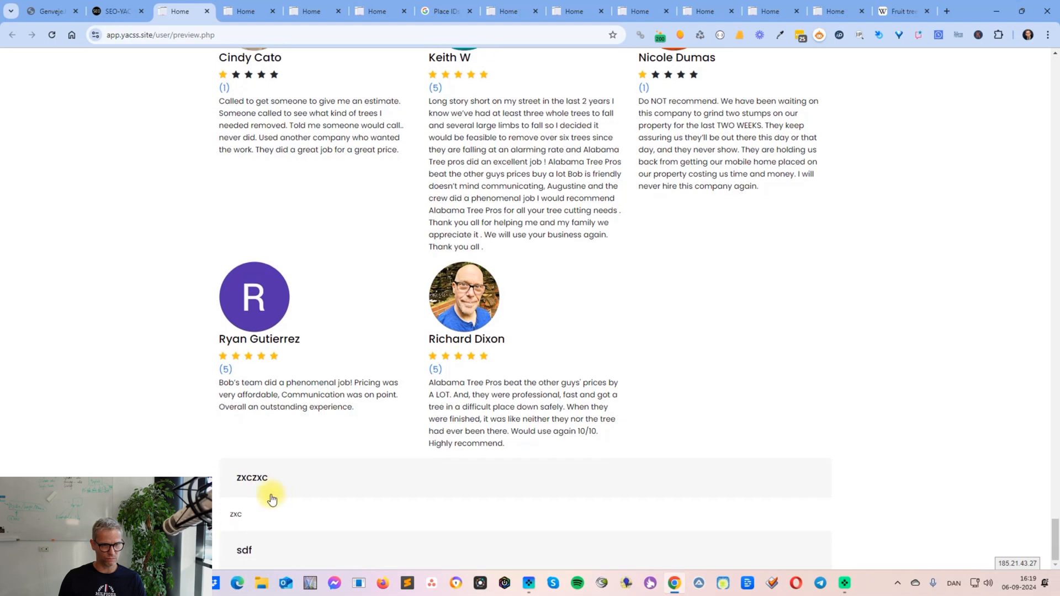
click(250, 551)
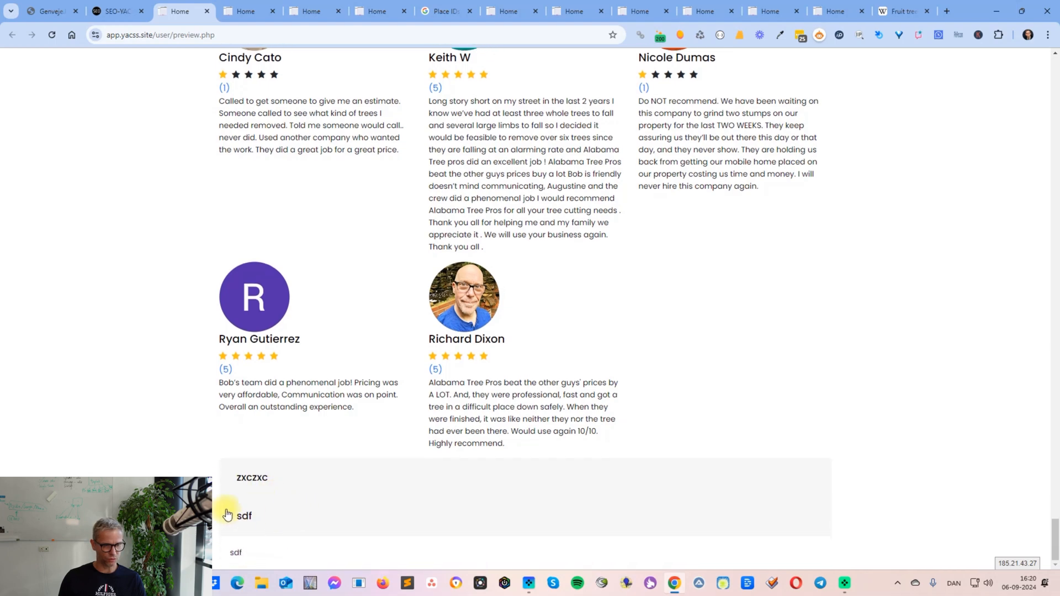
click(254, 515)
click(257, 485)
scroll(363, 480, up, 20)
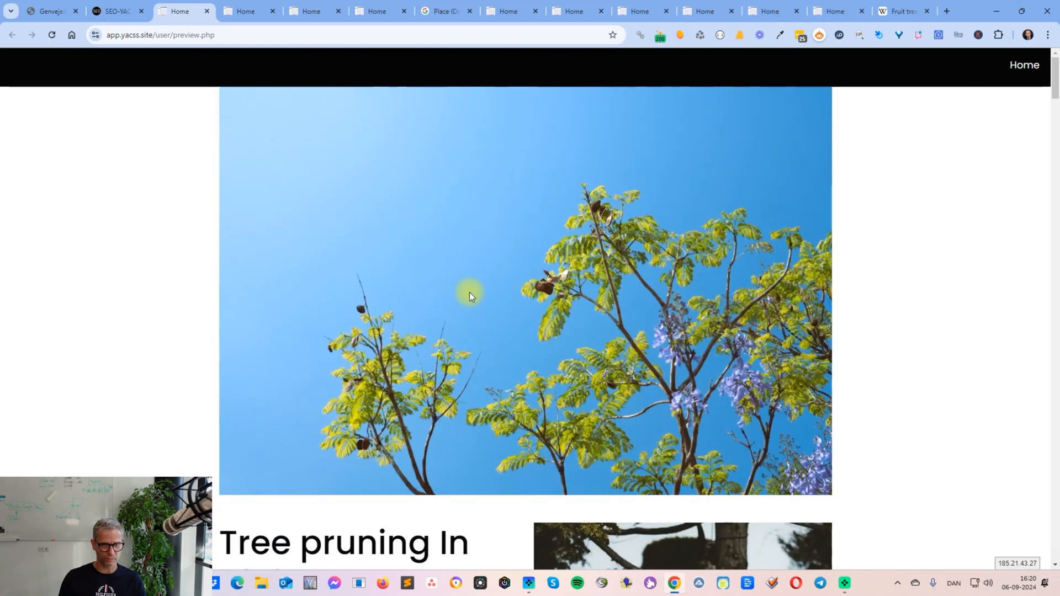
click(114, 12)
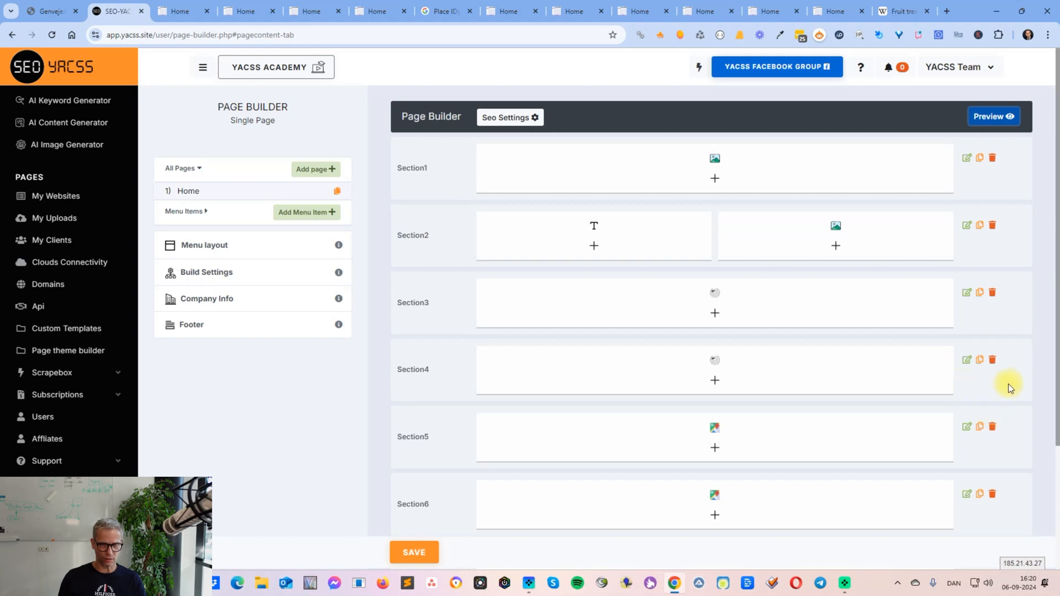
Reorder the sections: text-and-image below both Wiki sections, point-of-interest between the Wiki sections, and the single-image section to fifth place
drag(1008, 224, 1011, 290)
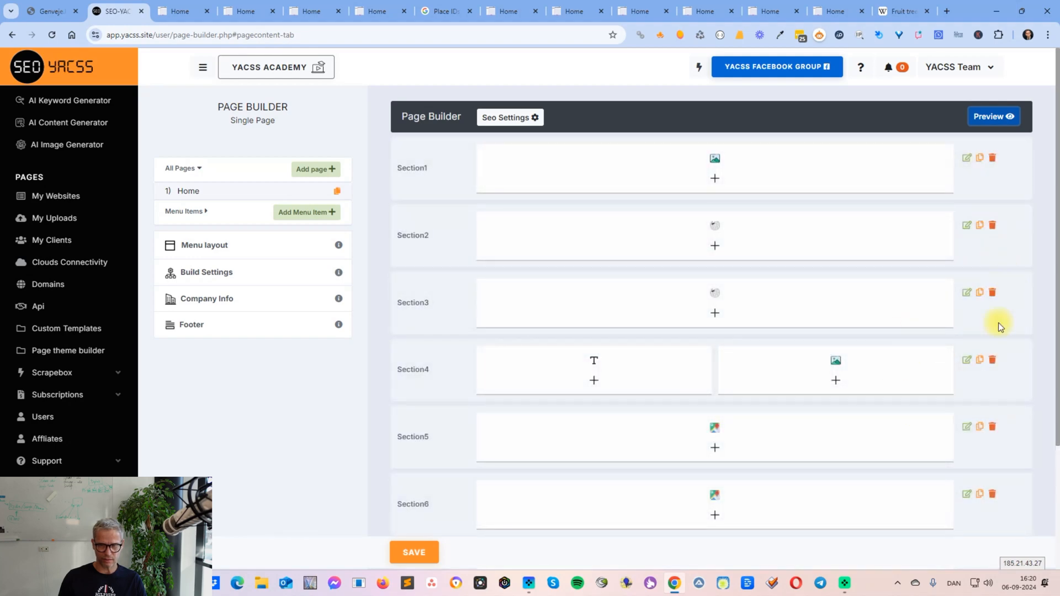
drag(990, 442, 993, 261)
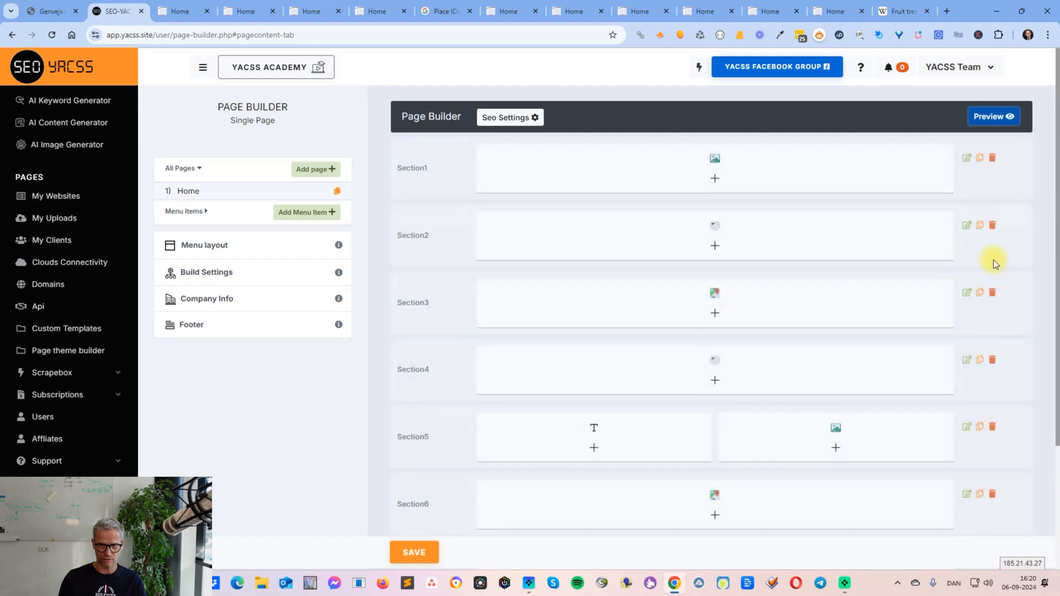
drag(1007, 165, 1005, 307)
Preview the Home page, examine the new order of its sections and return to the page builder
click(997, 113)
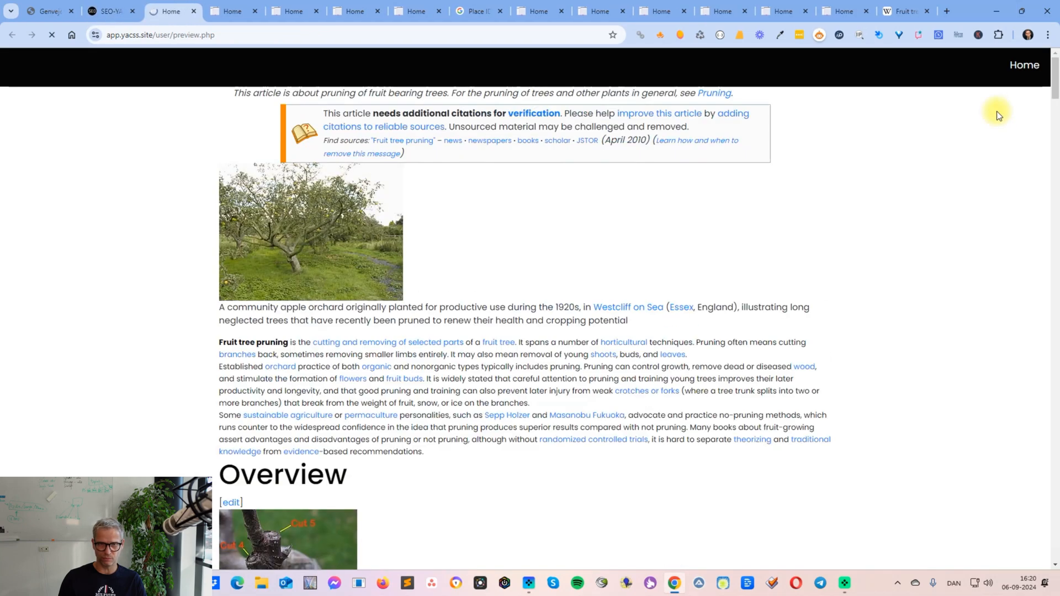
scroll(922, 263, down, 20)
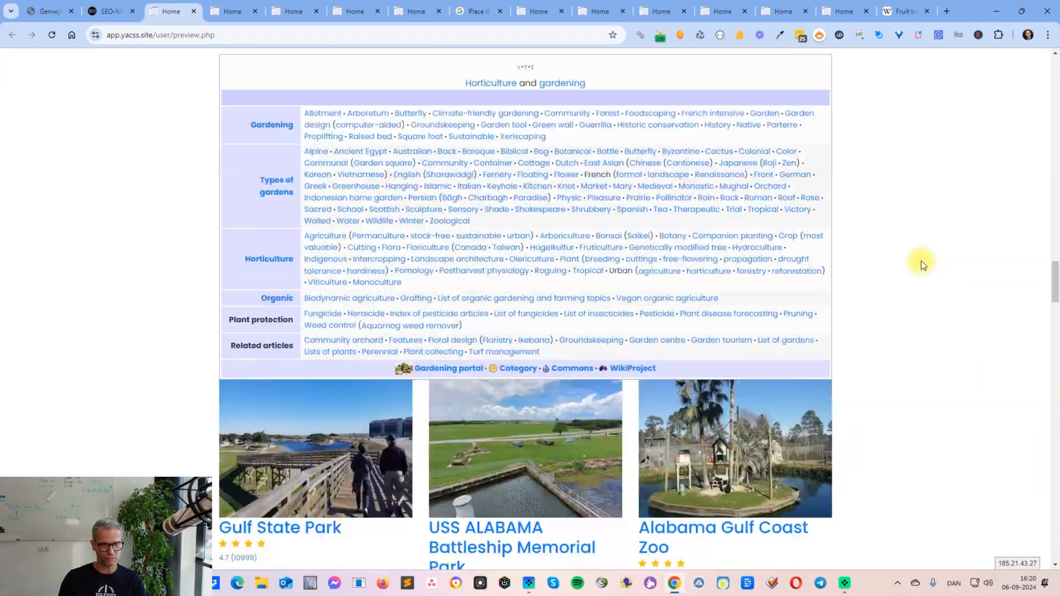
scroll(921, 262, down, 20)
scroll(921, 262, up, 20)
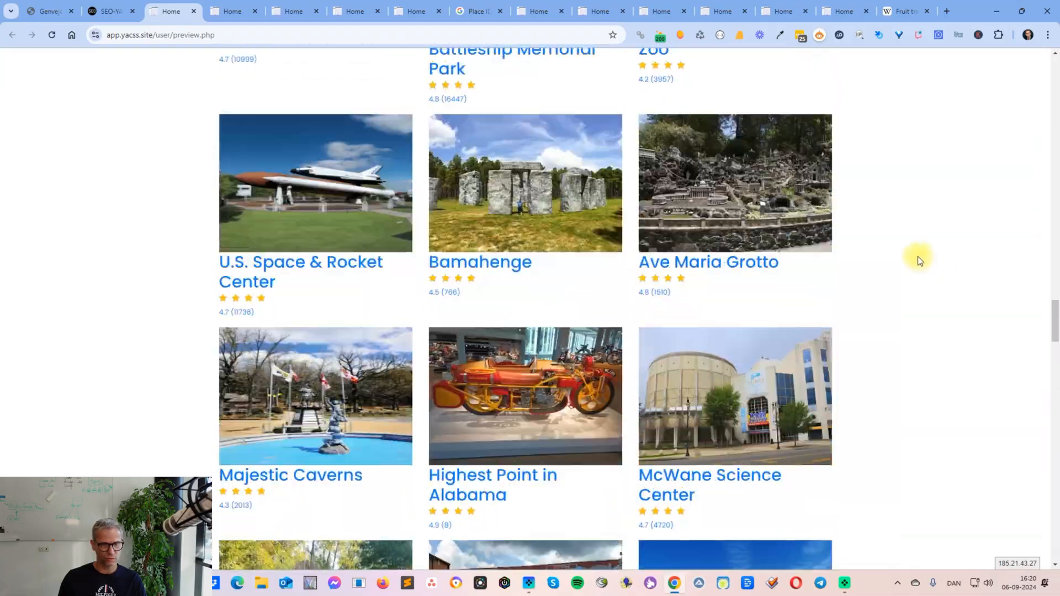
scroll(918, 256, up, 15)
click(108, 12)
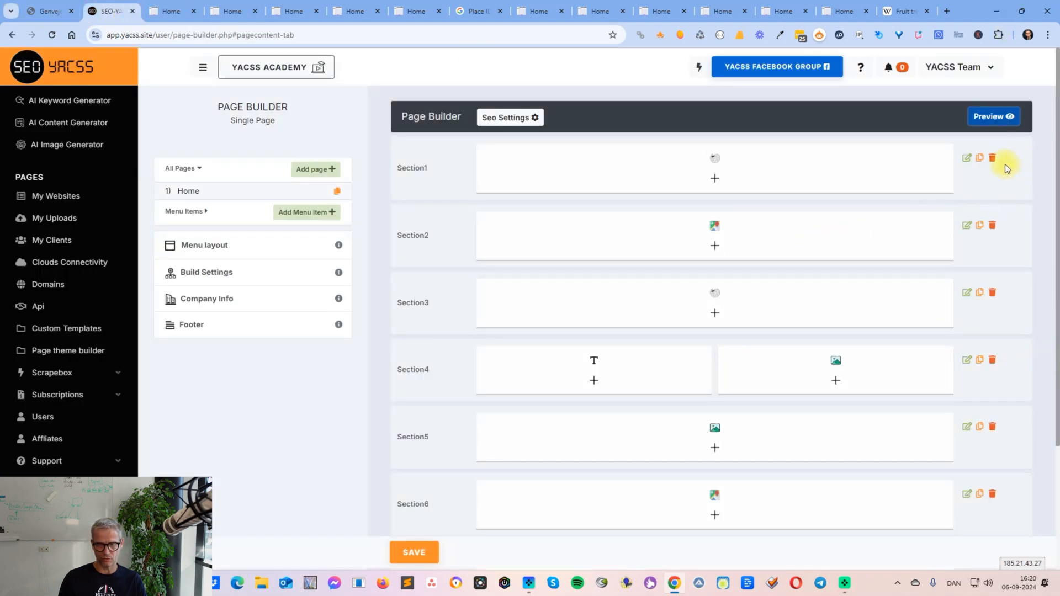
Move the single-image section to the start of the page and the first Wiki section to third place, and save the page
drag(1007, 436, 1016, 214)
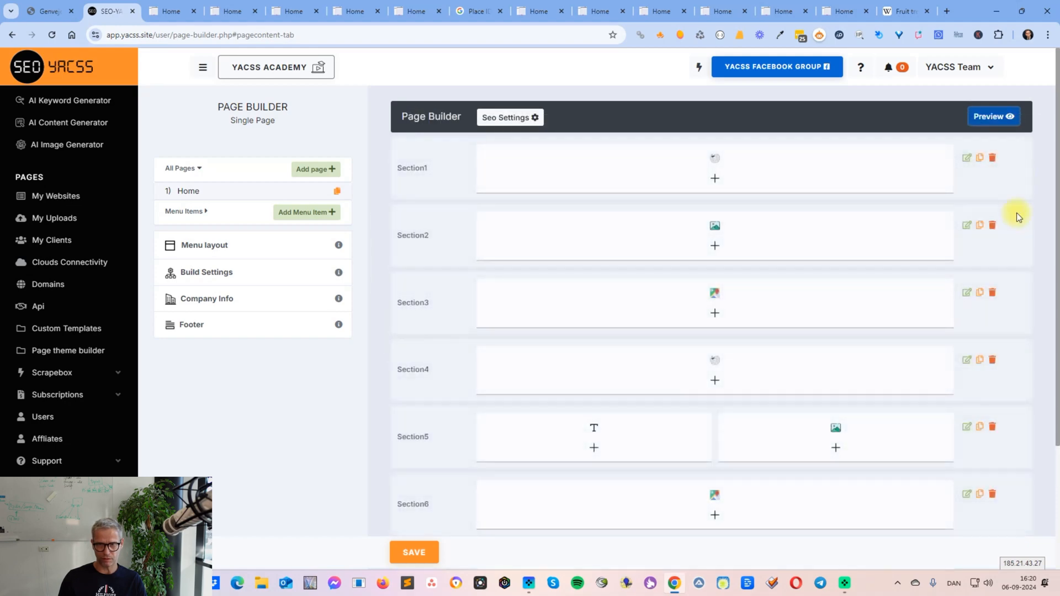
drag(1005, 155, 1018, 250)
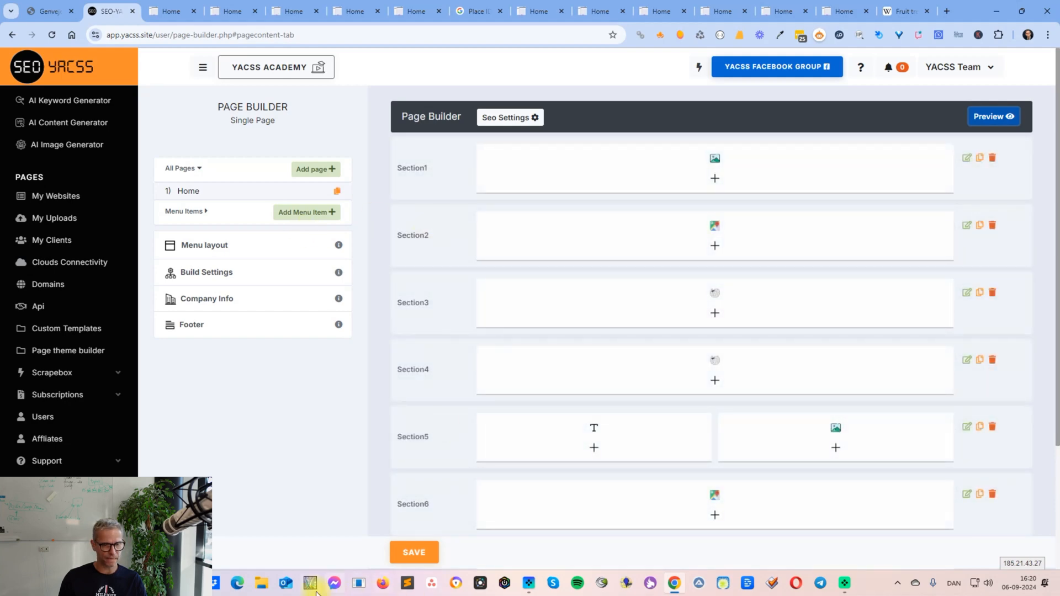
click(426, 549)
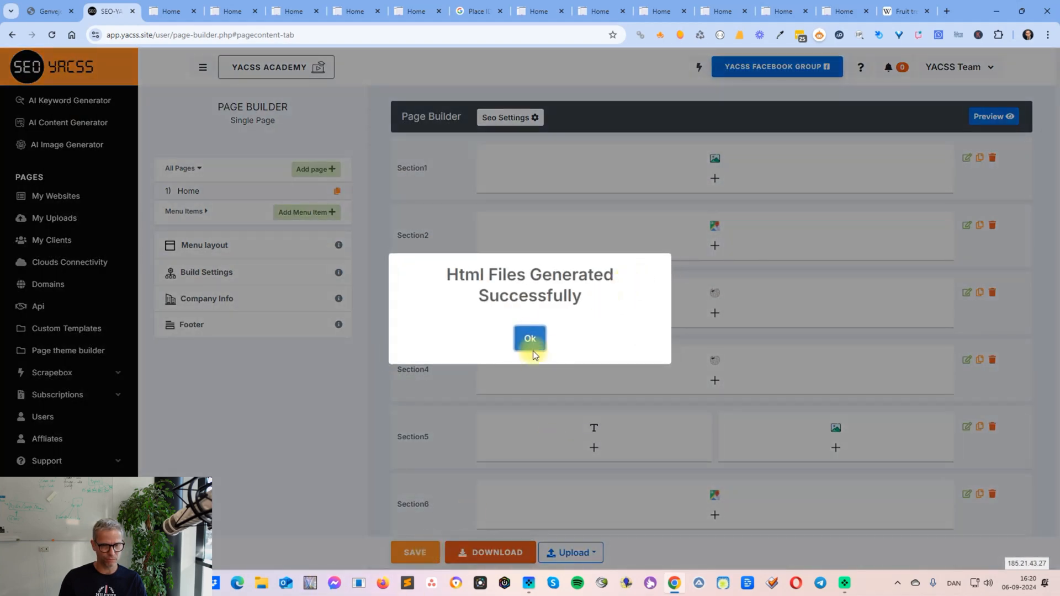
click(530, 339)
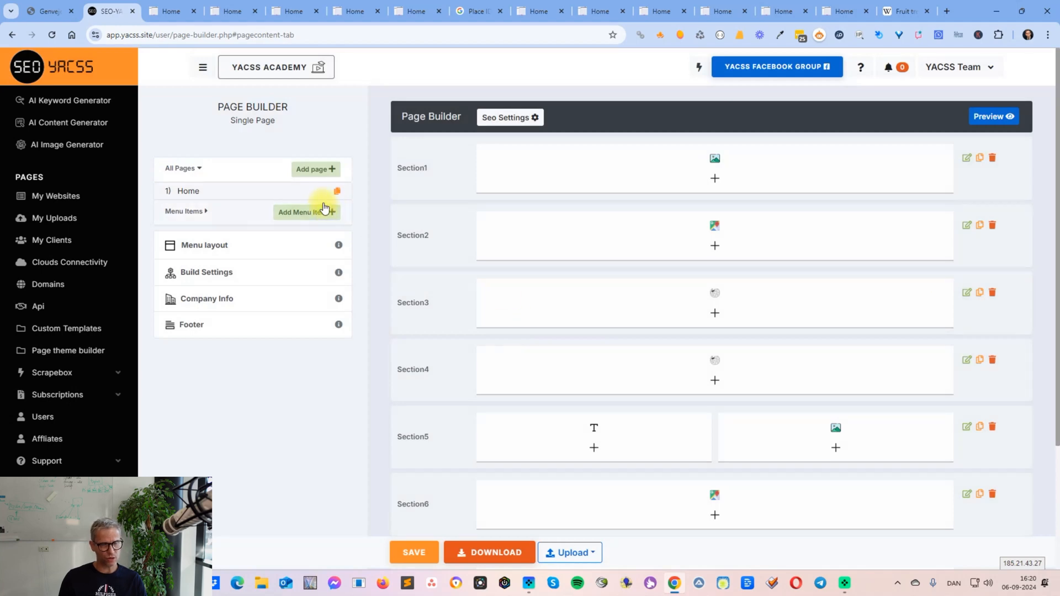
Review the Home page's SEO settings for meta title, file name, meta description, header tags and body tags, and close them
click(500, 117)
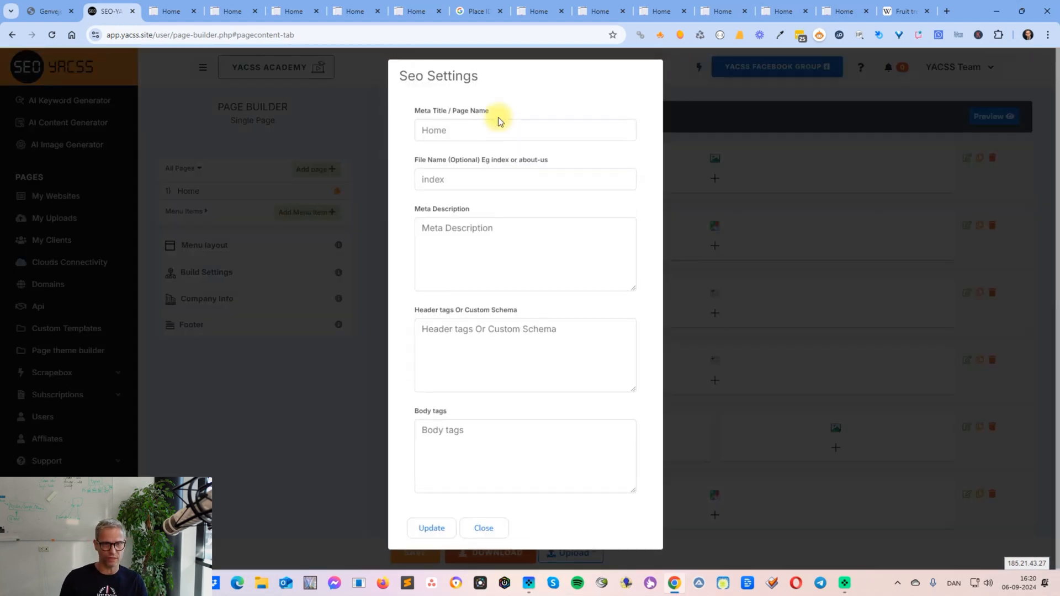
click(463, 133)
click(496, 187)
click(506, 246)
click(531, 345)
click(480, 445)
click(484, 533)
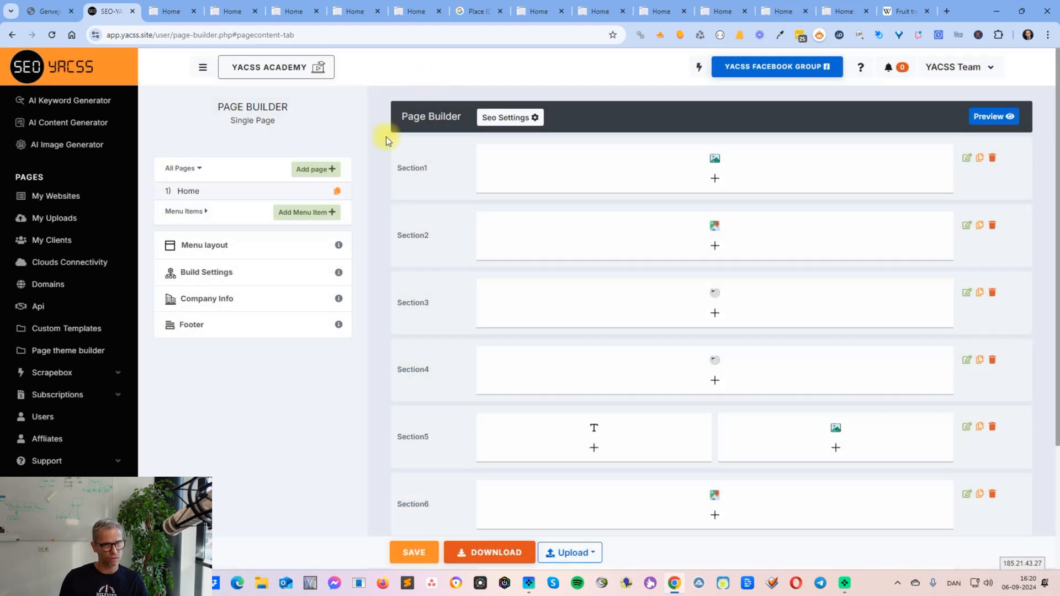
Duplicate the Home page under the page name "new page", keeping the file name index
click(337, 194)
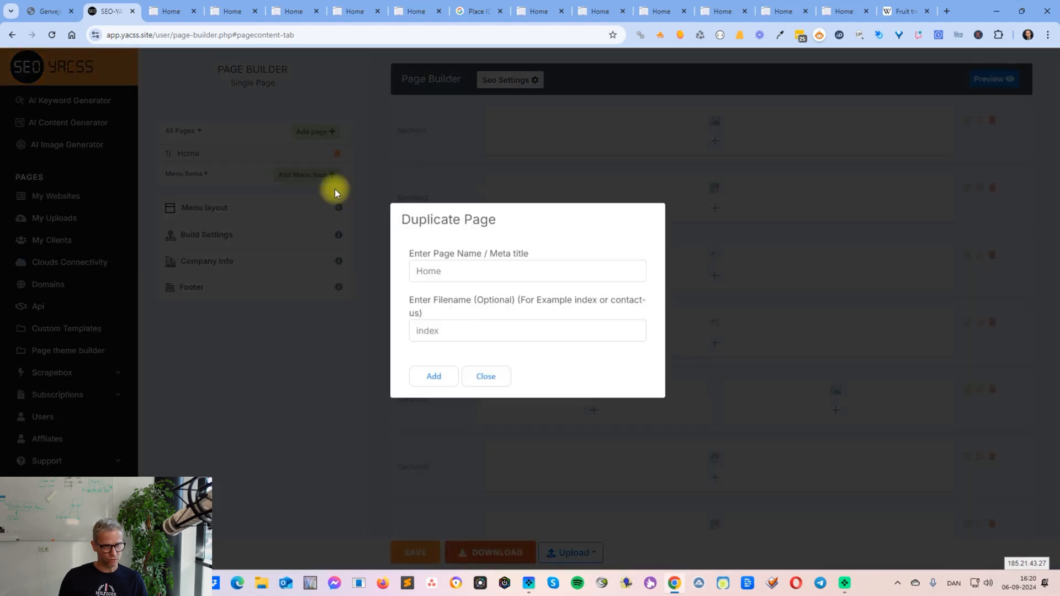
double_click(477, 277)
text(new page)
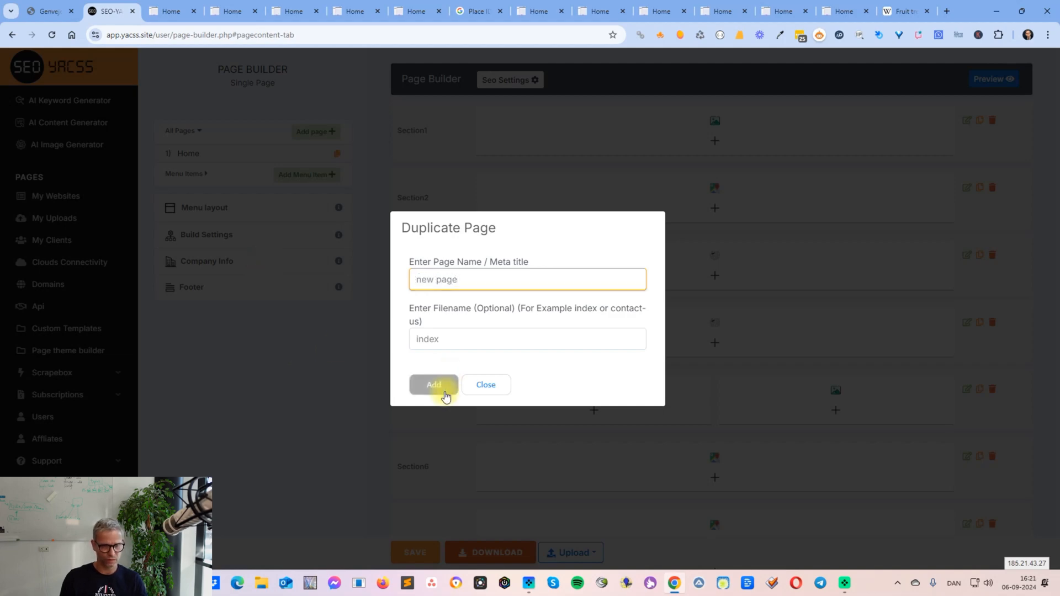
click(432, 383)
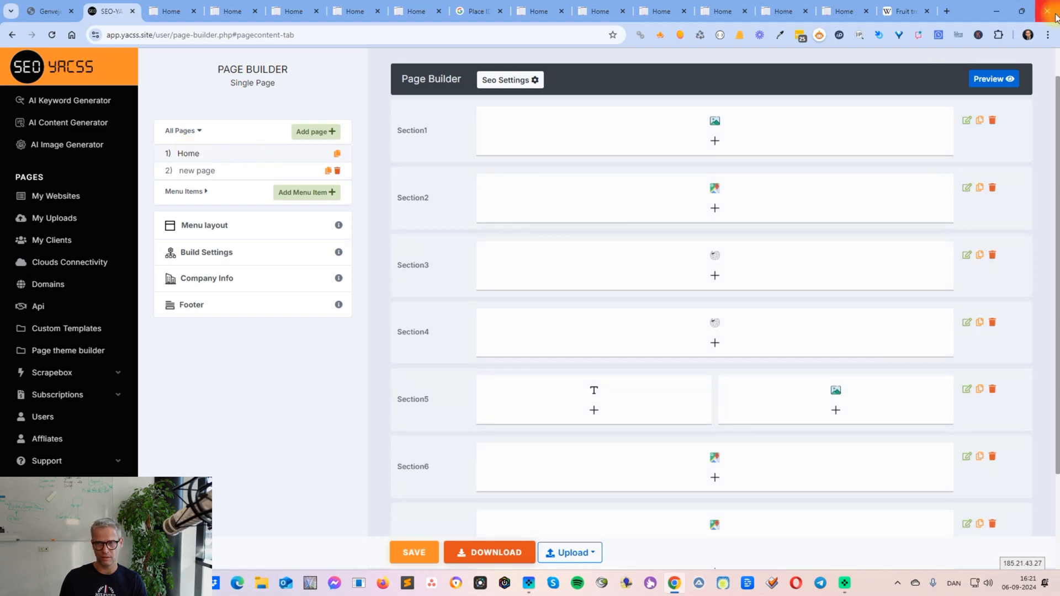
Preview the Home page, look through its sections and return to the page builder
click(991, 78)
scroll(935, 269, down, 20)
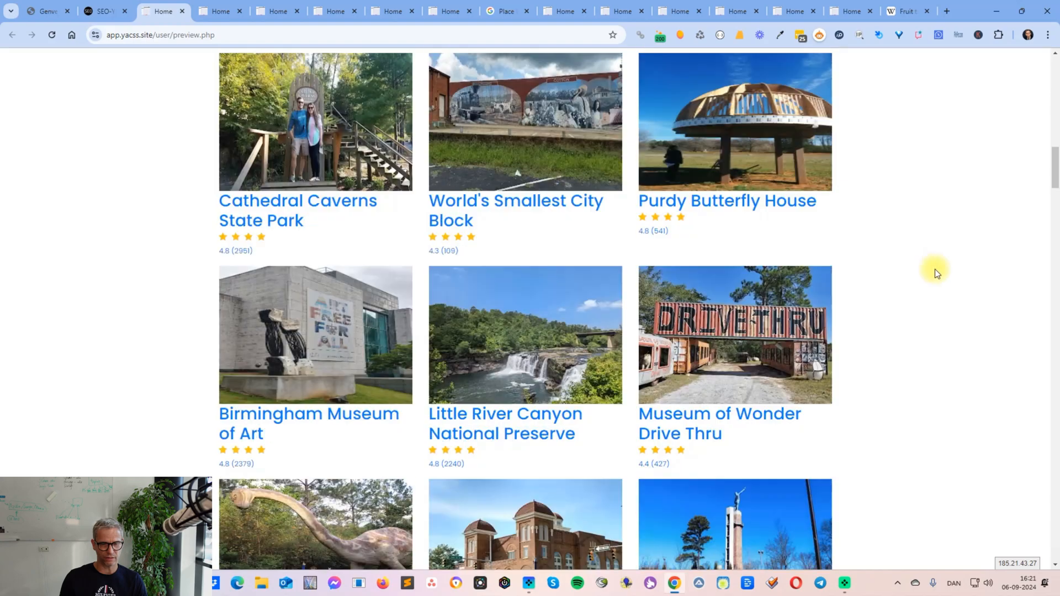
scroll(922, 260, up, 20)
click(102, 11)
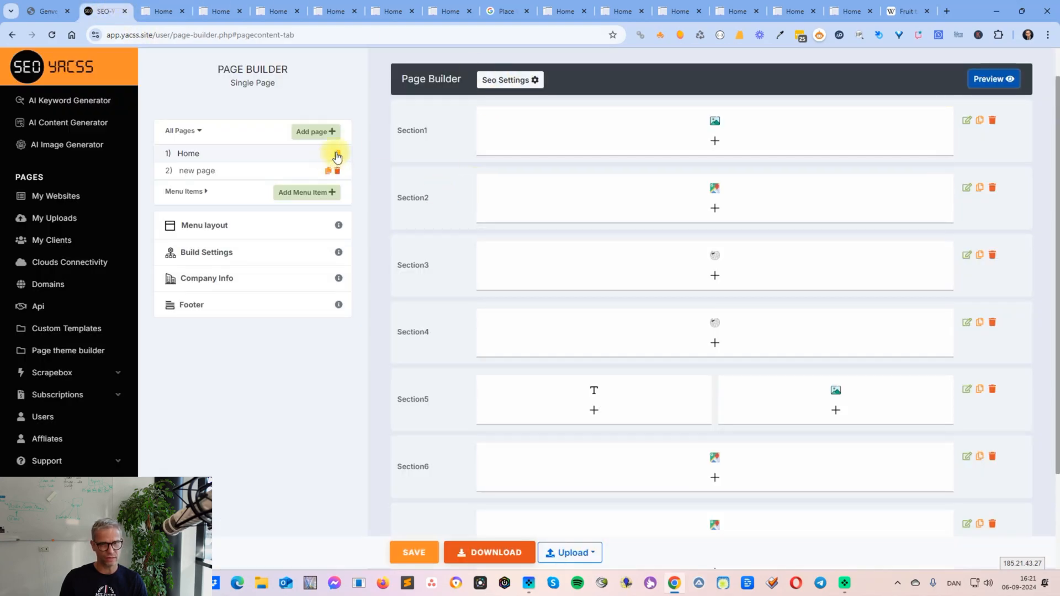
Open "new page" for editing and remove the existing image from its Section1
click(301, 174)
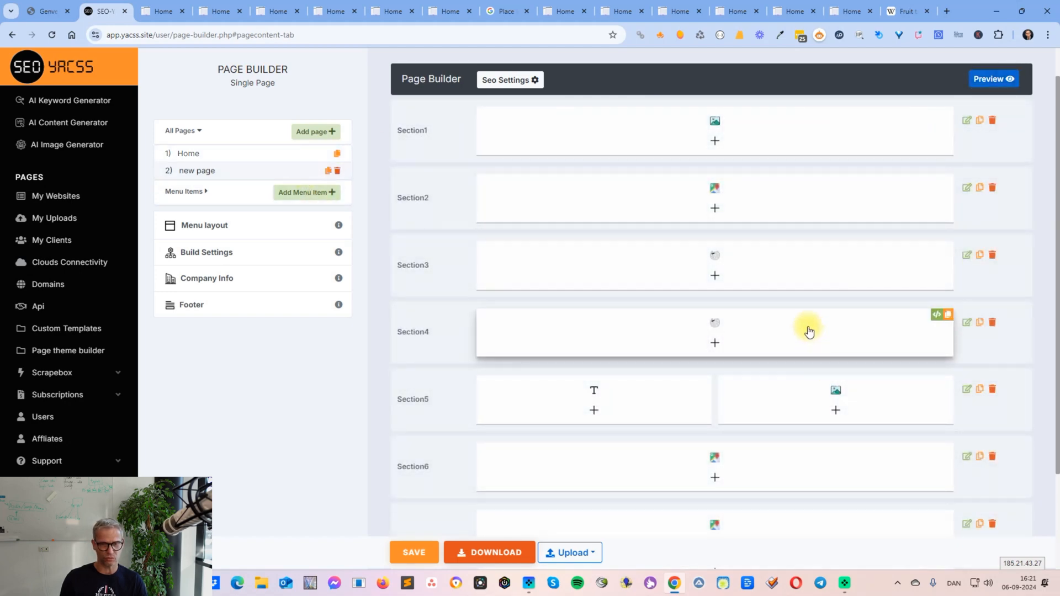
click(713, 127)
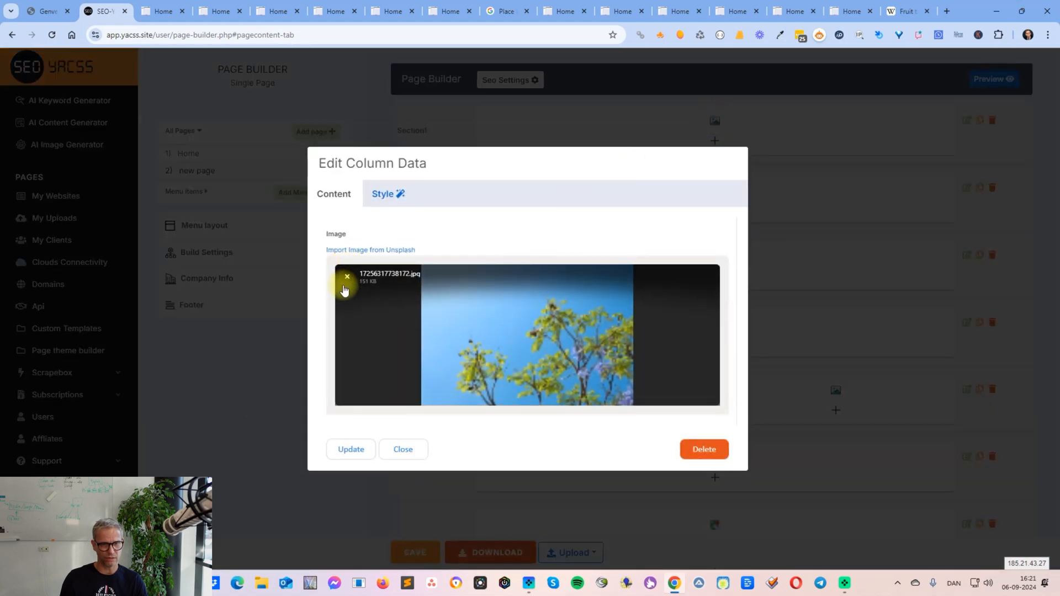
click(347, 278)
Import a landscape Unsplash image for "tree pruning" showing a lone tree in a misty field into Section1 and update the column
click(365, 311)
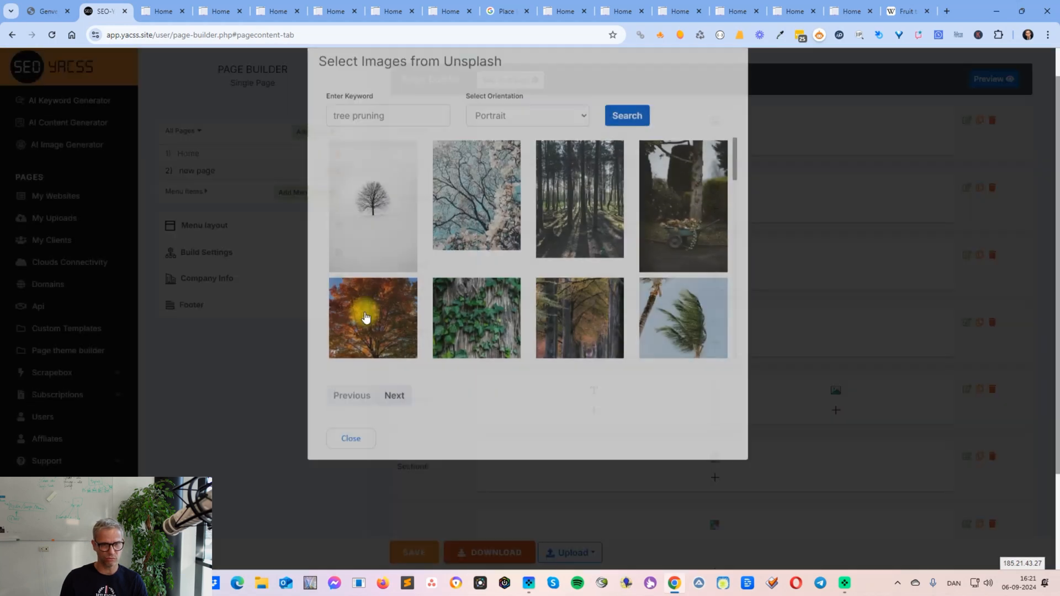
click(529, 138)
click(529, 154)
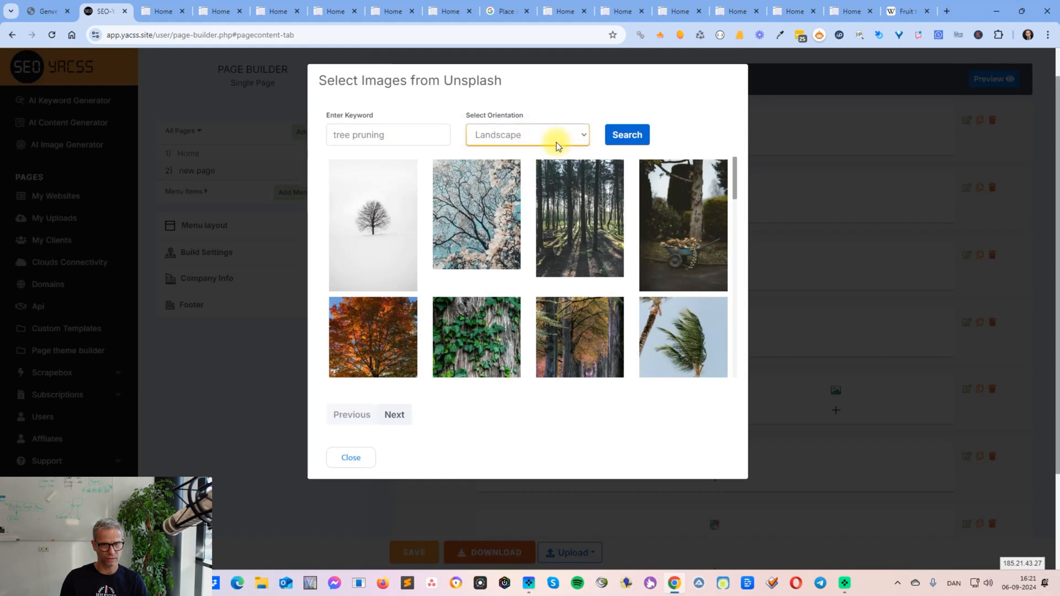
click(628, 135)
click(445, 191)
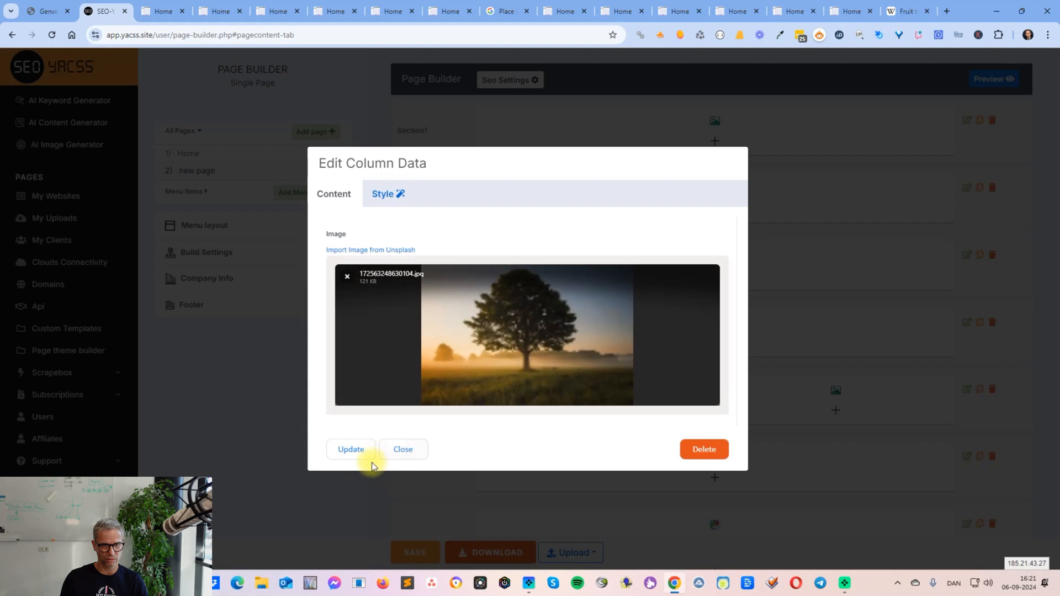
click(351, 450)
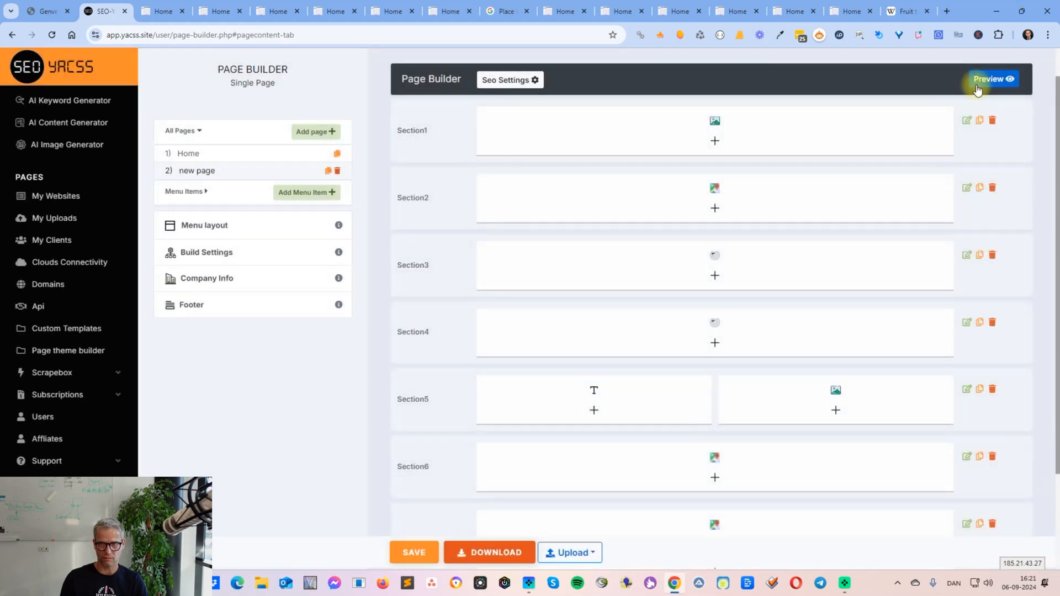
Preview the site, try its "new page" menu link, and recheck the image stored in Section1 of "new page"
click(977, 85)
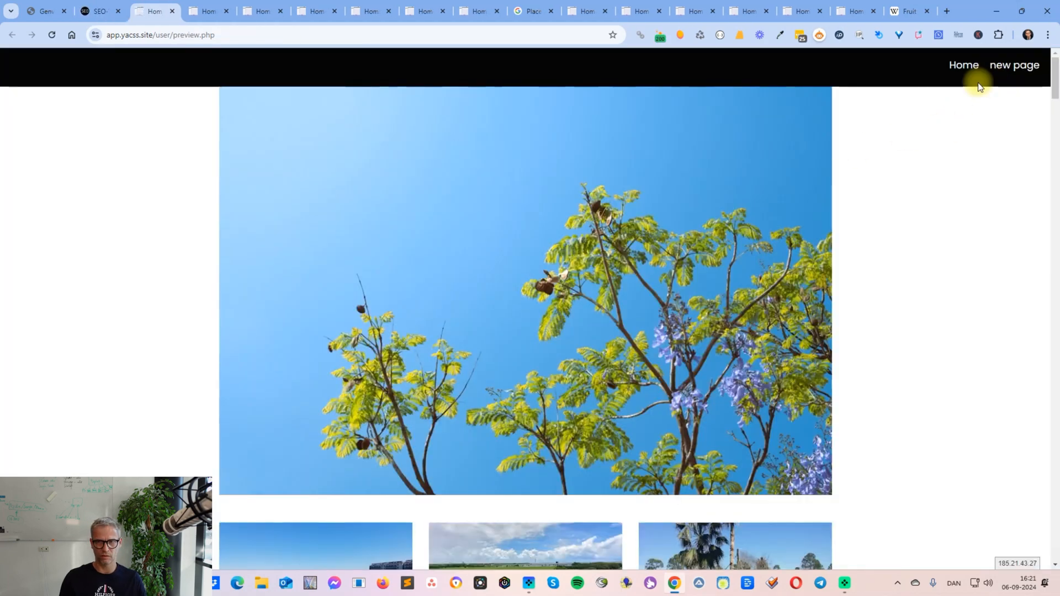
click(1002, 65)
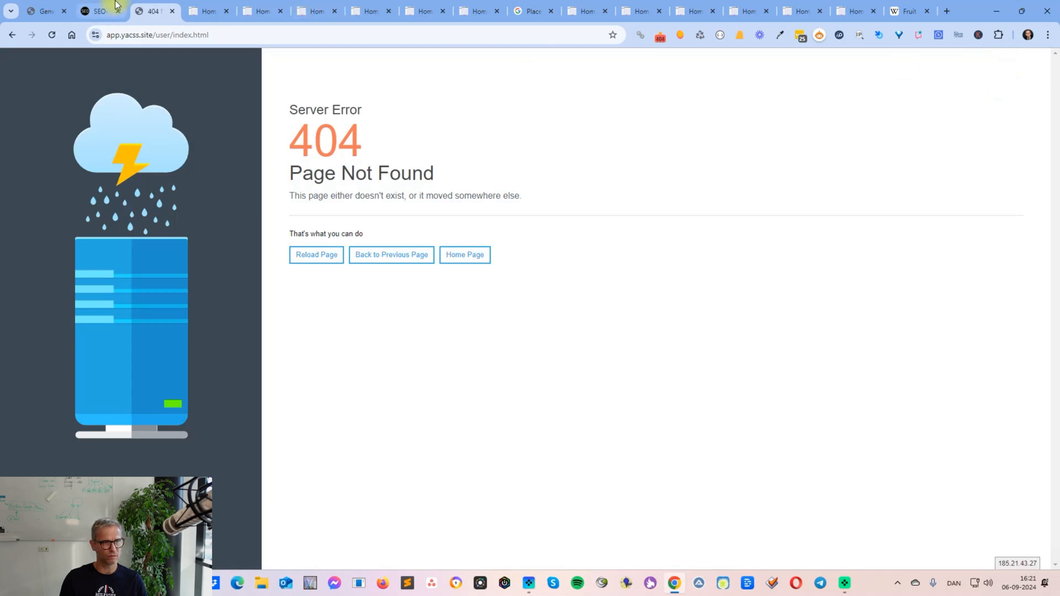
click(173, 11)
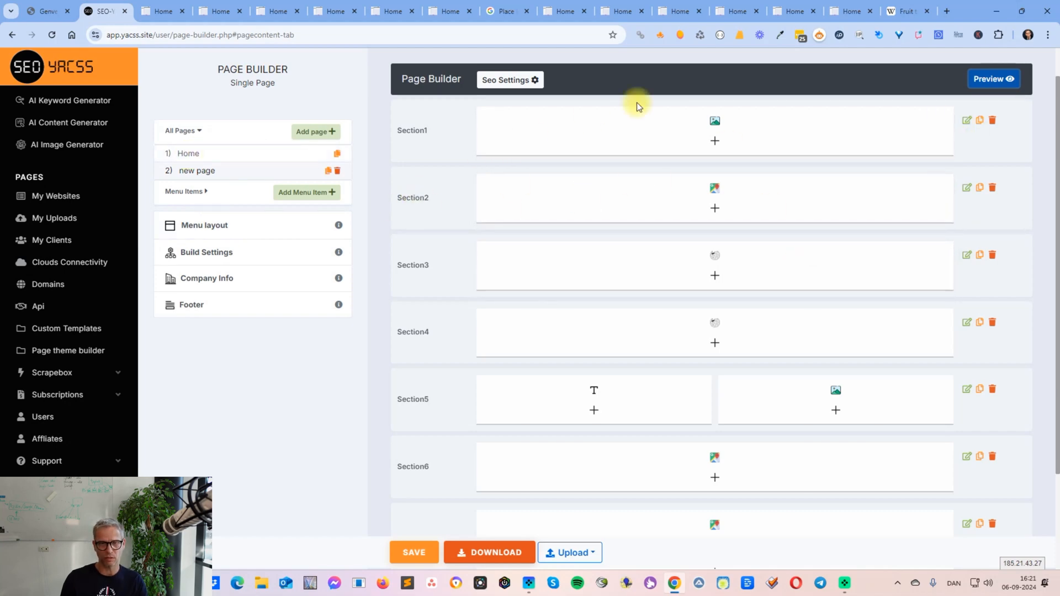
click(715, 122)
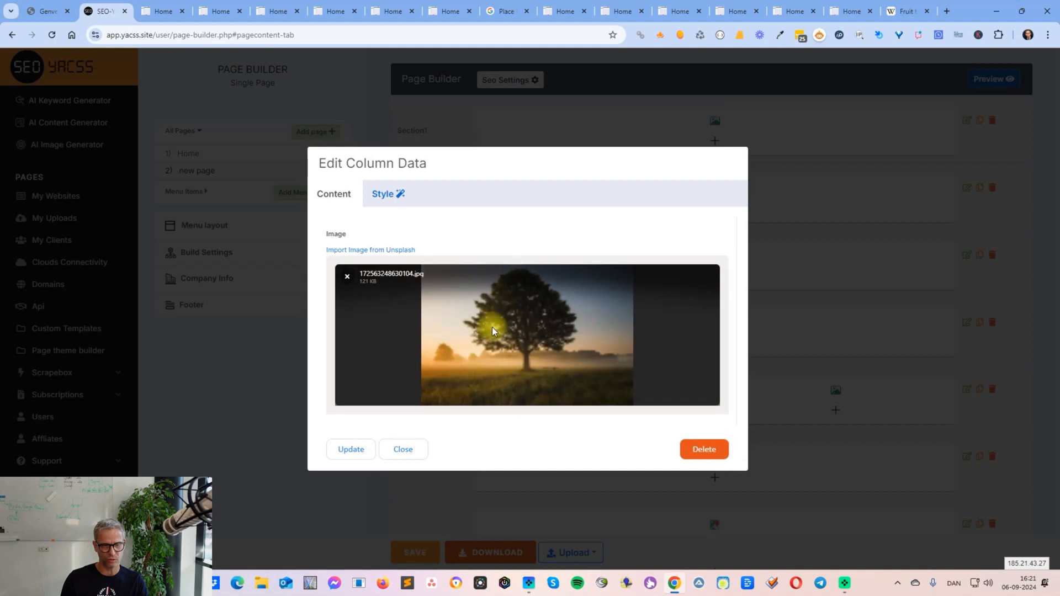
click(416, 452)
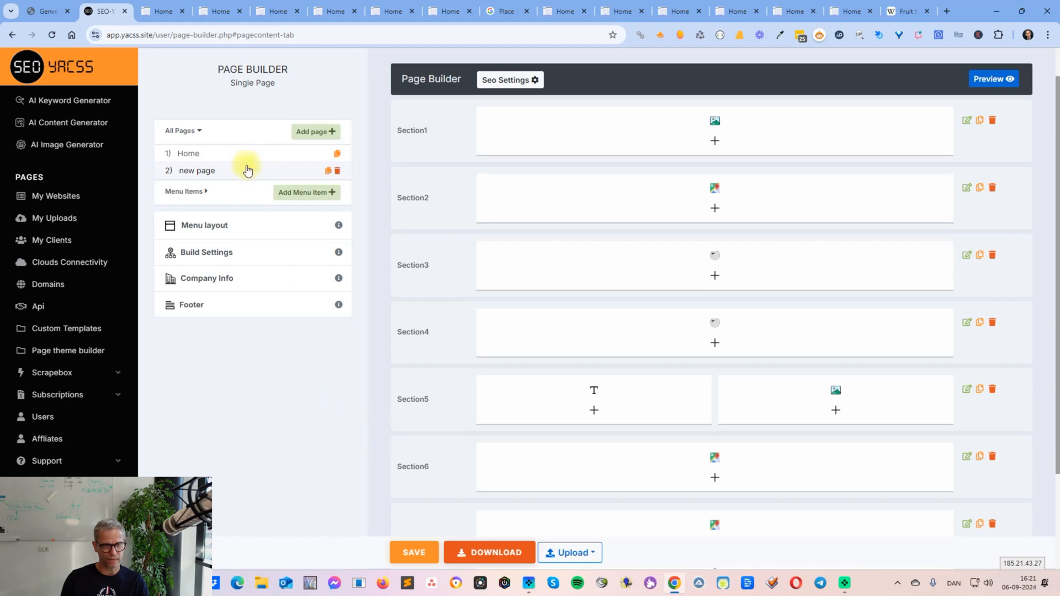
Review the site's Menu layout, Build Settings, Company Info and Footer options
click(213, 224)
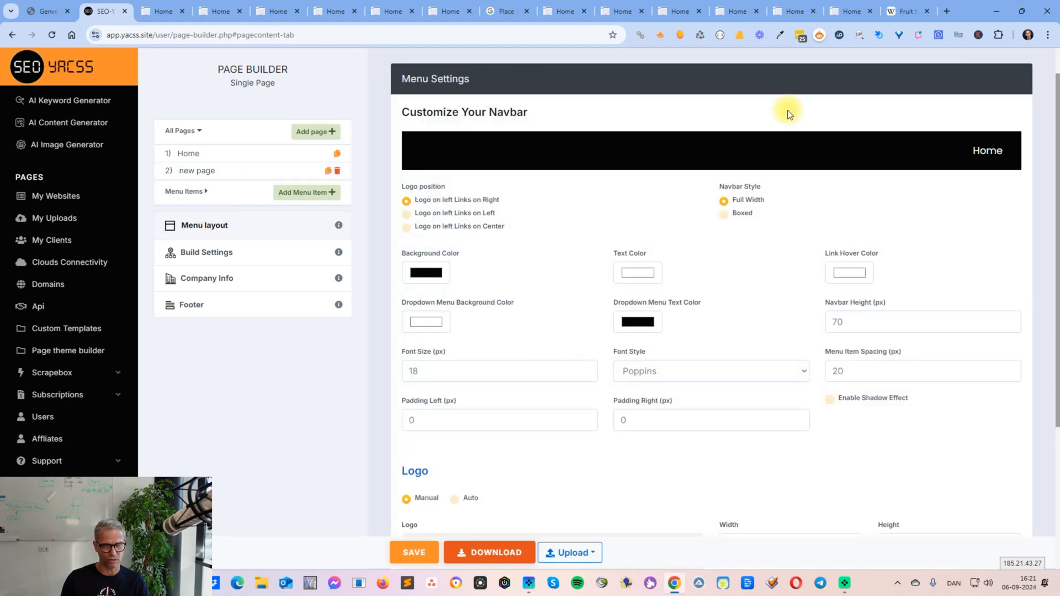
click(280, 256)
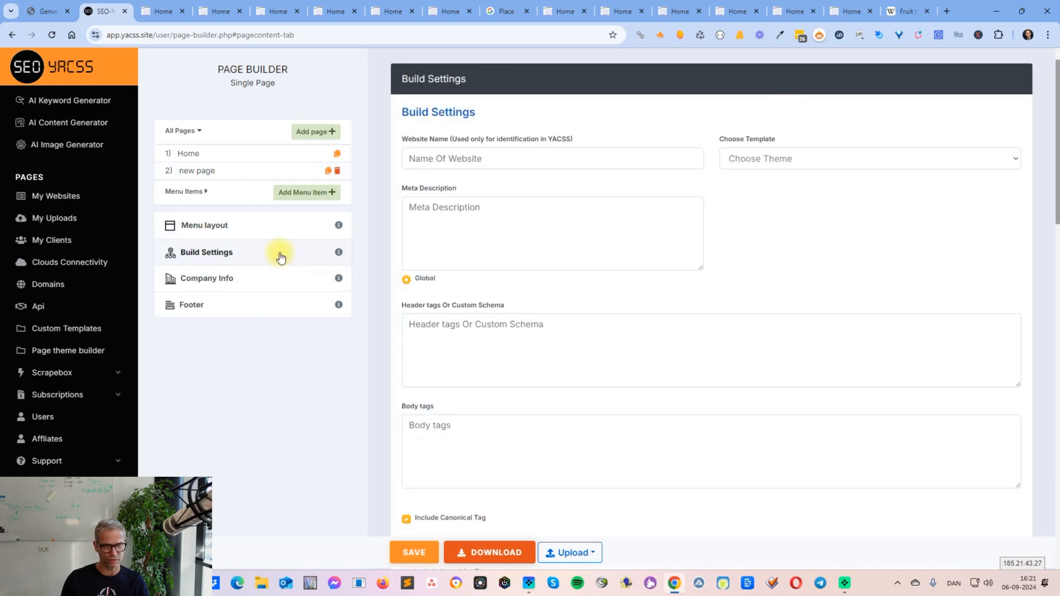
click(229, 276)
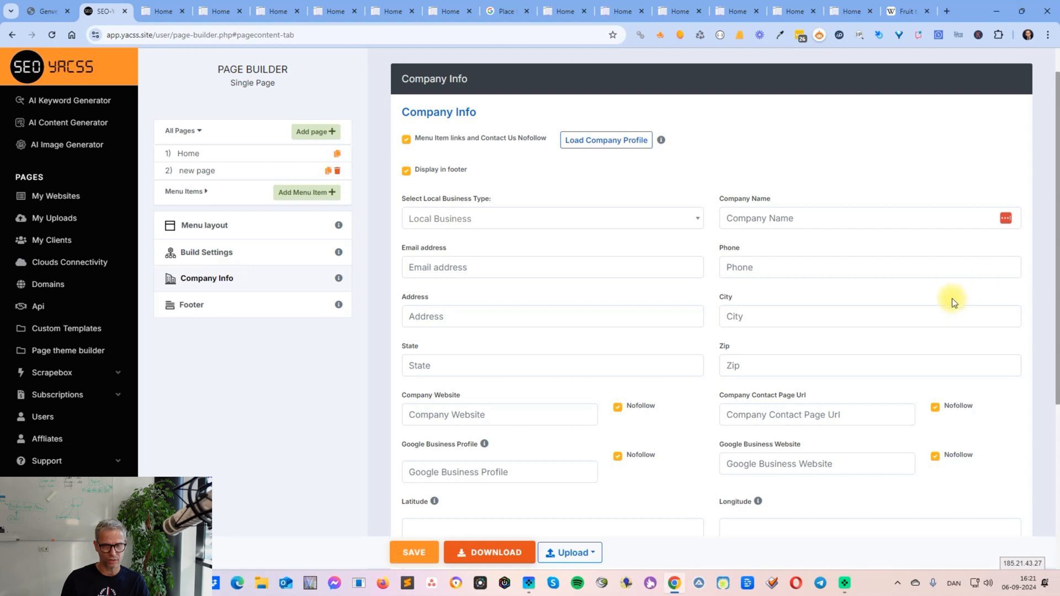
click(190, 304)
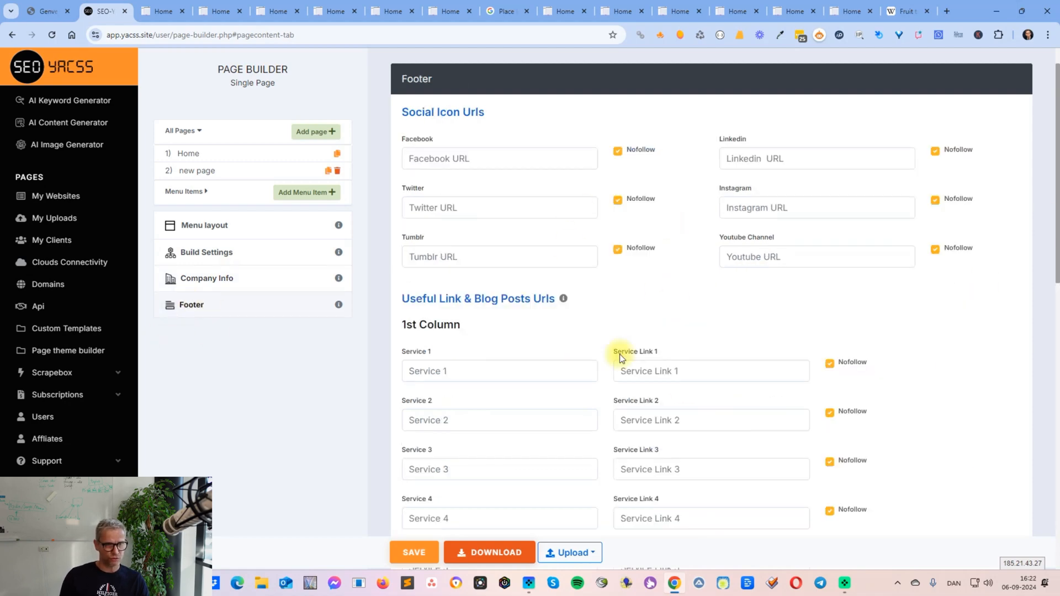
scroll(806, 293, down, 6)
scroll(807, 293, up, 7)
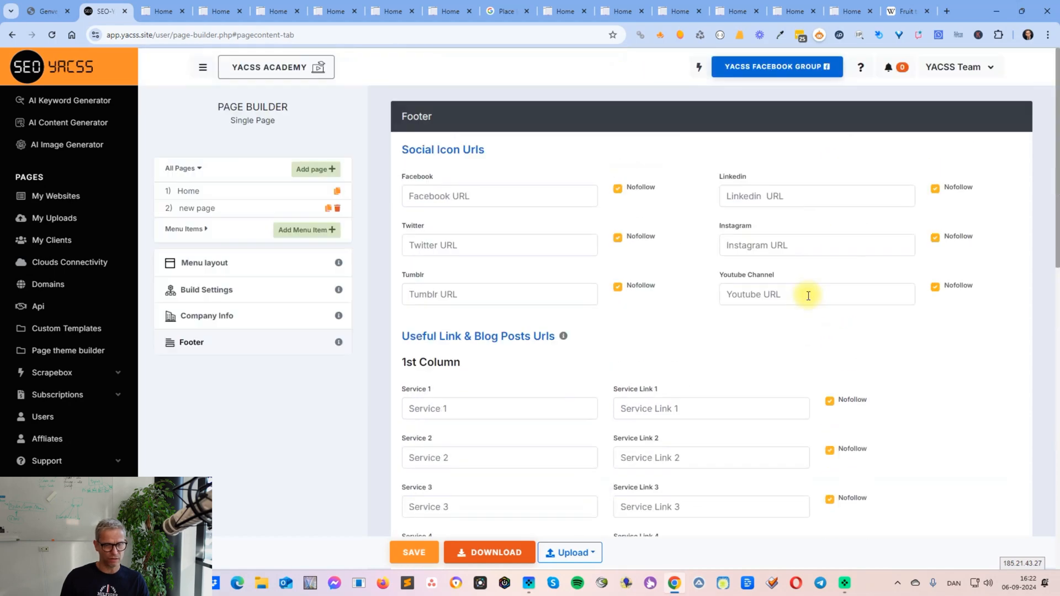
Reopen the Home page, save the work, and look over the available upload destinations without choosing one
click(237, 195)
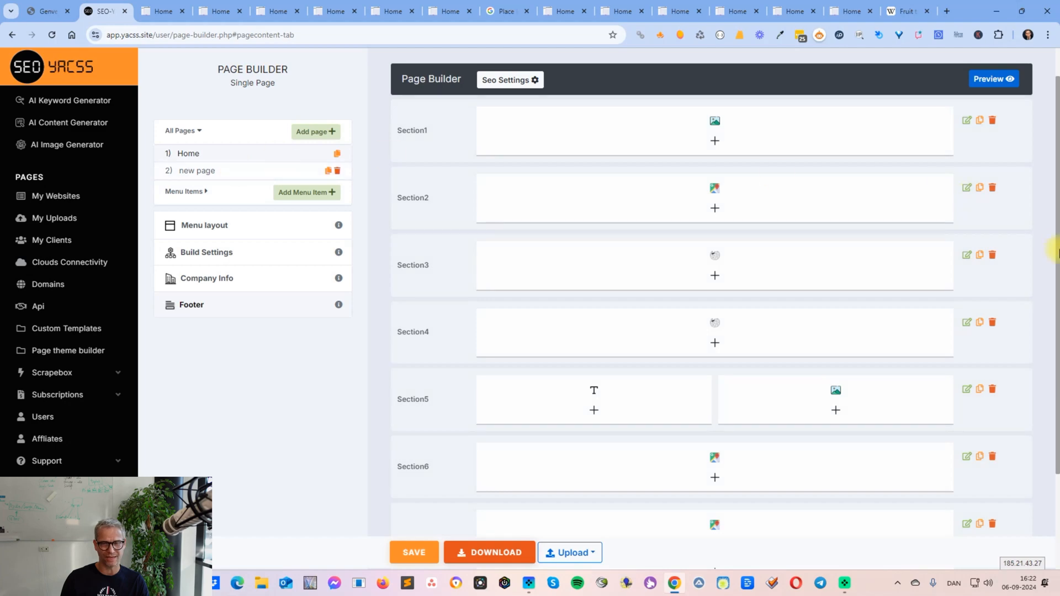
click(400, 555)
click(530, 342)
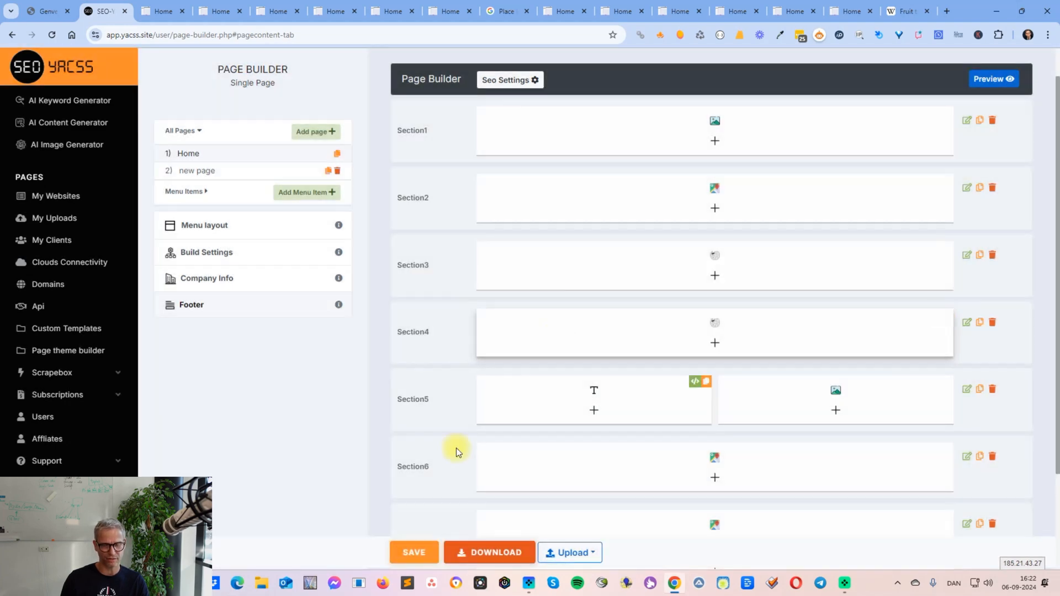
click(580, 550)
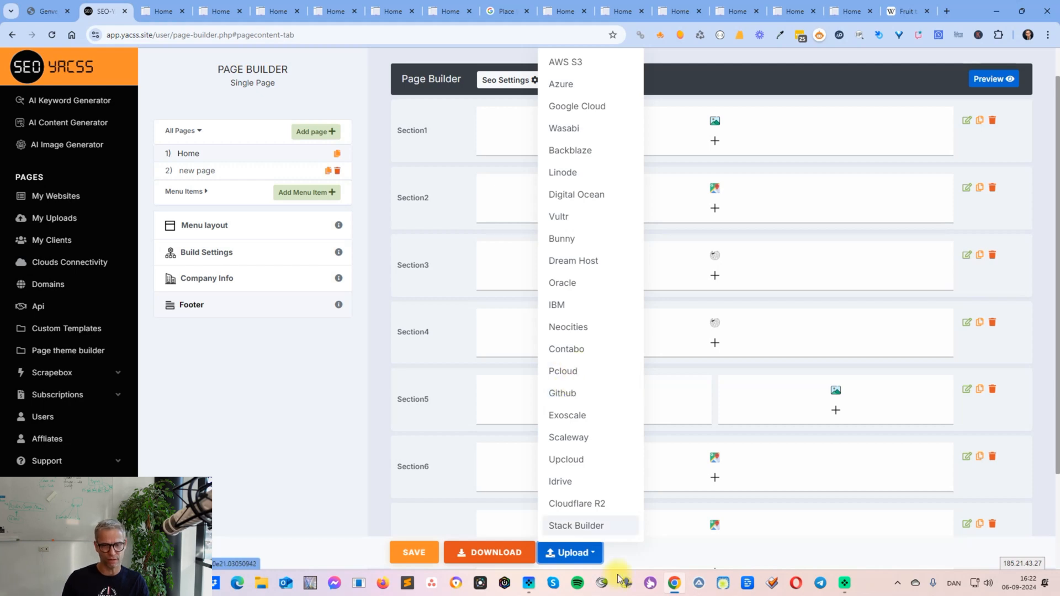
click(332, 405)
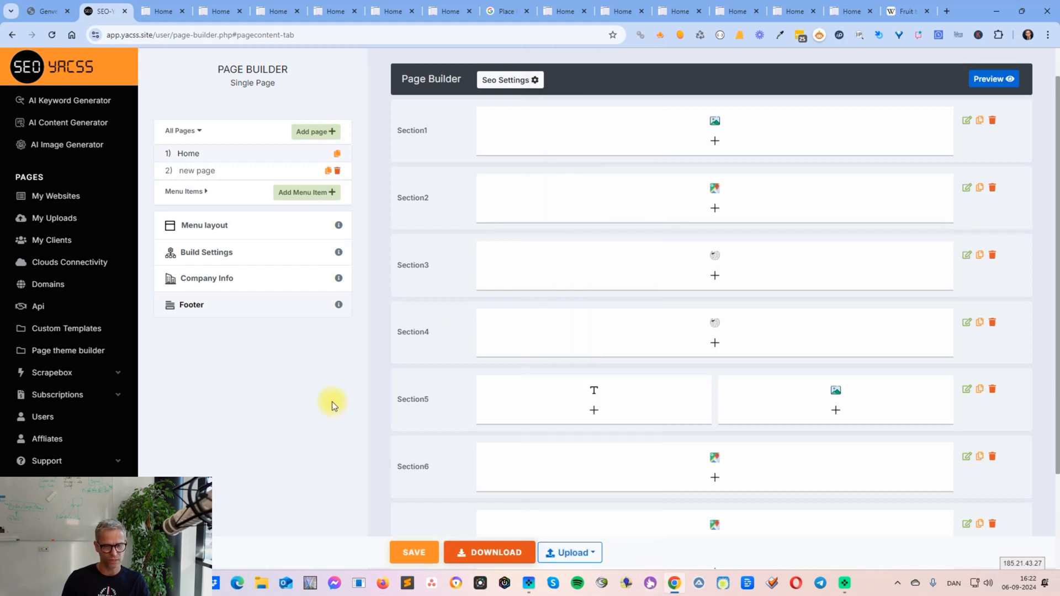